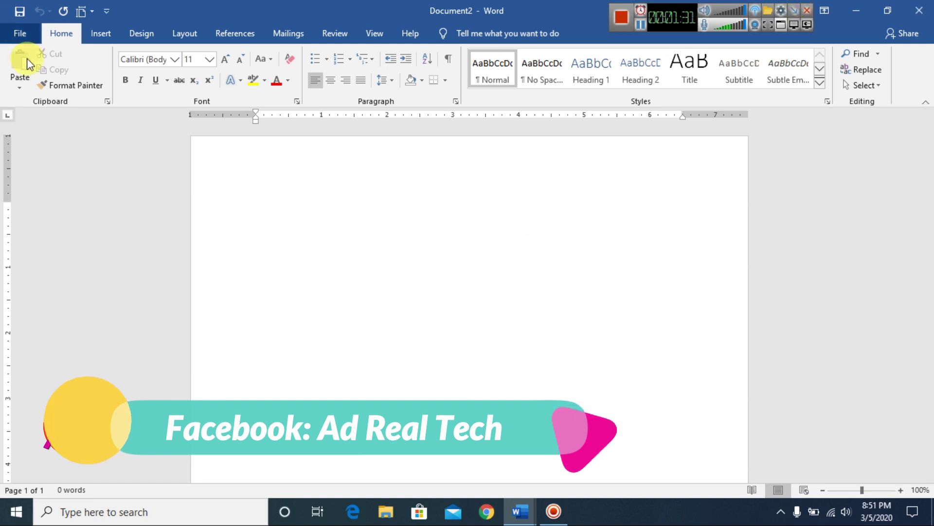
# Bring up the Insert Picture file browser from the Insert ribbon
pyautogui.click(104, 36)
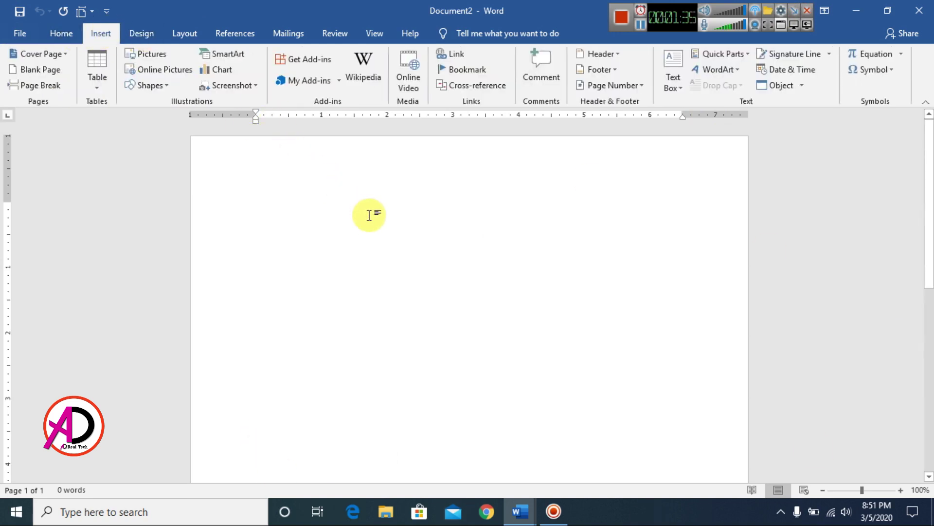
pyautogui.click(159, 54)
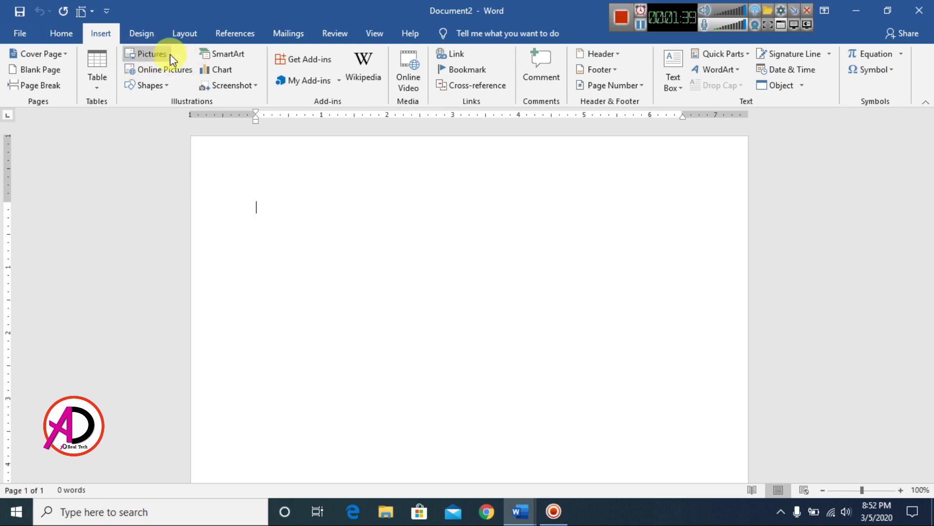
pyautogui.click(138, 54)
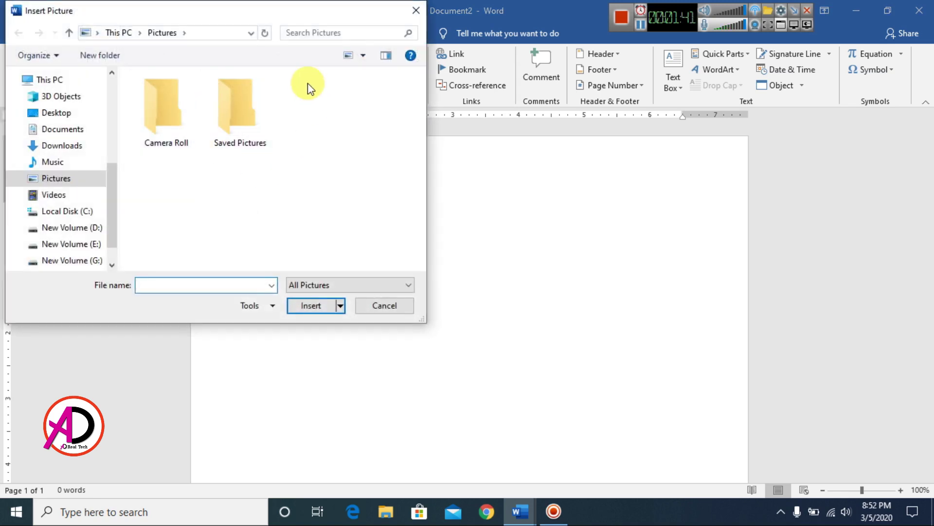
pyautogui.moveTo(278, 19); pyautogui.dragTo(438, 63)
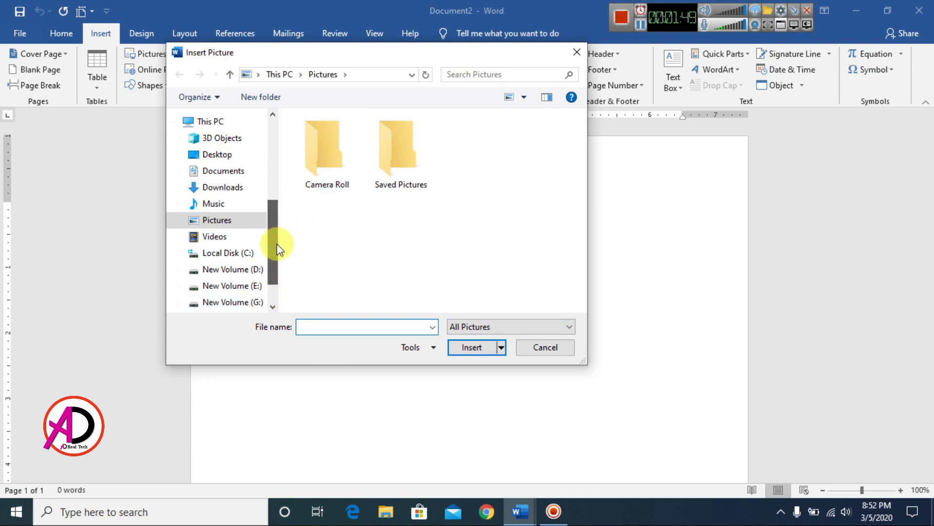
pyautogui.moveTo(277, 249); pyautogui.dragTo(270, 273)
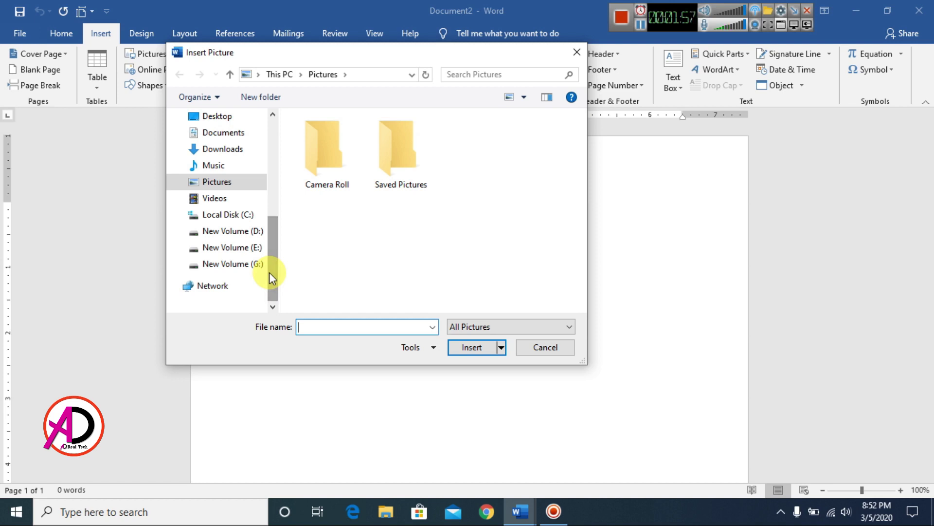
# Browse to the wedding folder on New Volume (D:) and select the couple photo
pyautogui.click(246, 233)
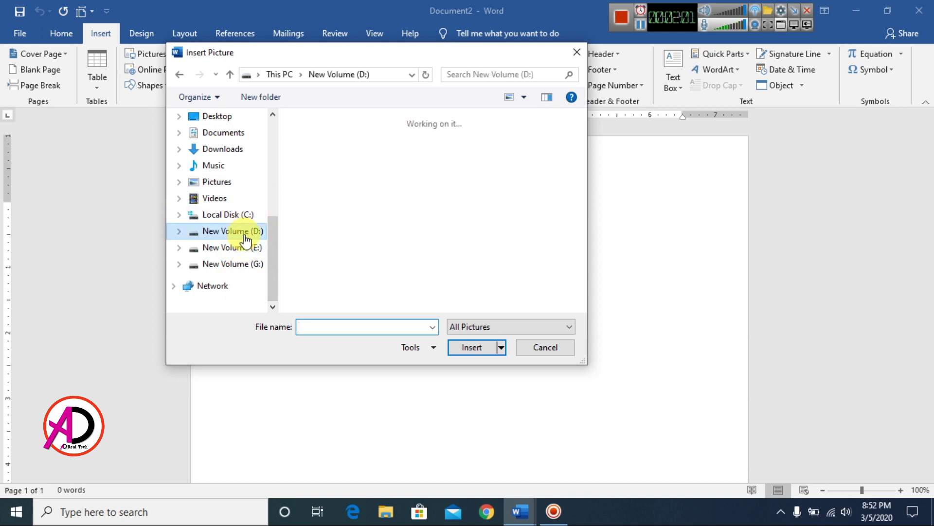
pyautogui.moveTo(578, 179); pyautogui.dragTo(582, 197)
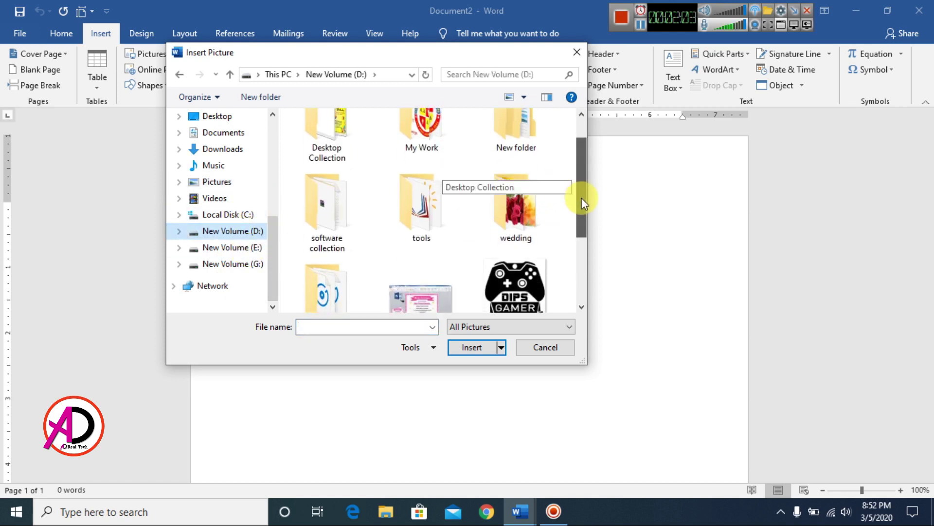
pyautogui.click(518, 200)
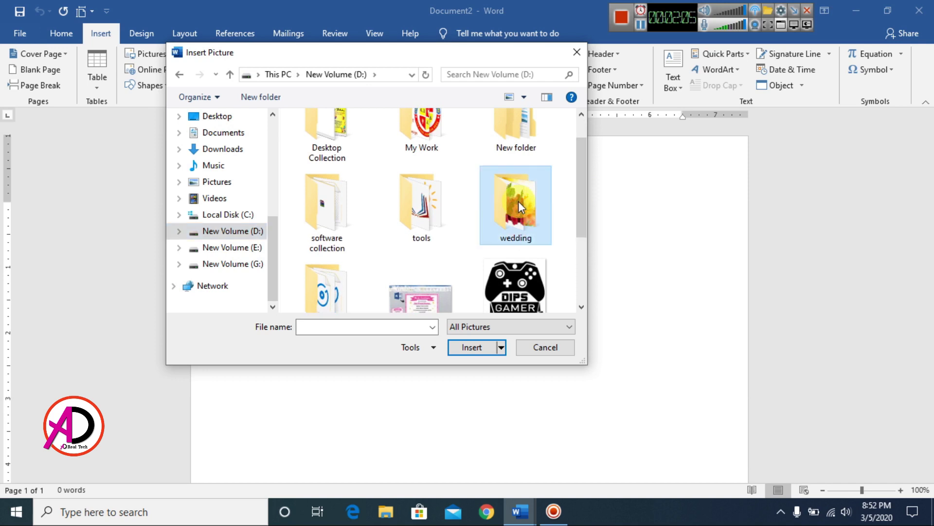
pyautogui.doubleClick(518, 200)
pyautogui.moveTo(431, 55); pyautogui.dragTo(331, 20)
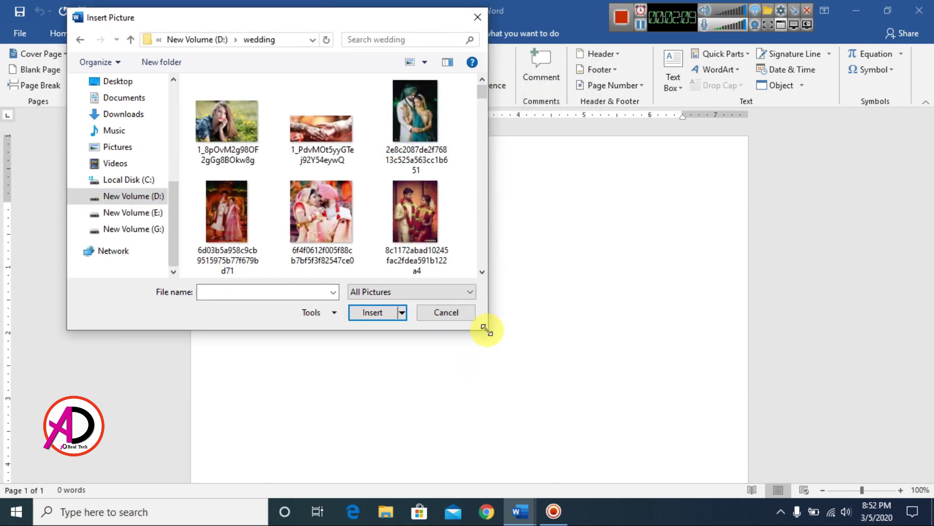
pyautogui.moveTo(485, 331); pyautogui.dragTo(879, 440)
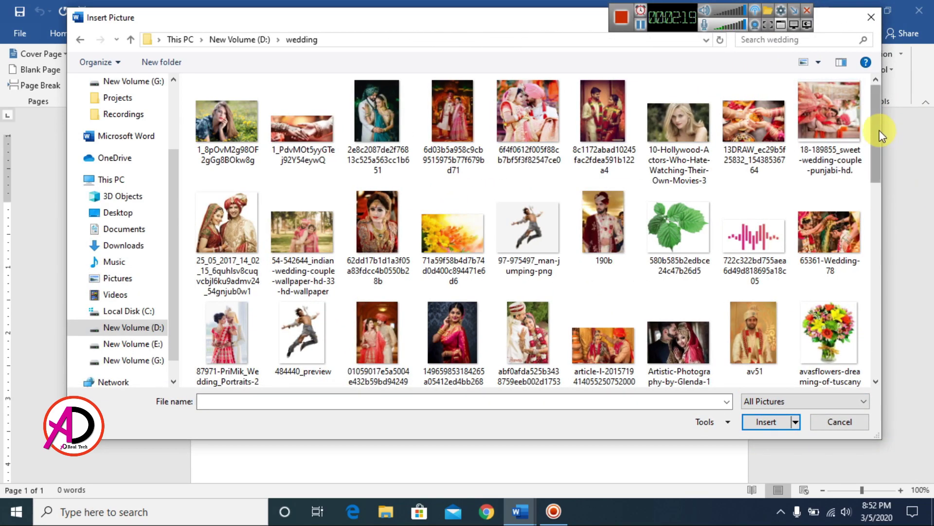
pyautogui.moveTo(880, 130); pyautogui.dragTo(920, 232)
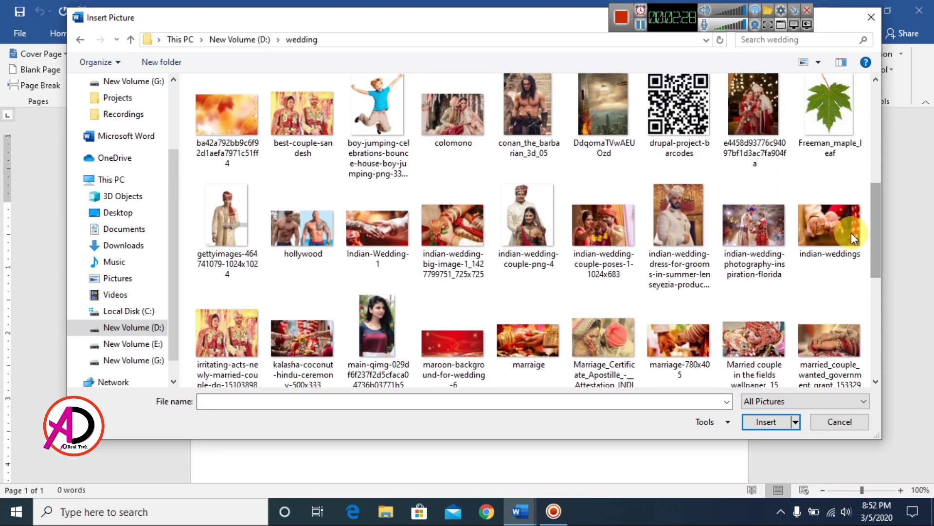
pyautogui.click(749, 146)
# Insert the selected couple photo into Document2
pyautogui.click(783, 422)
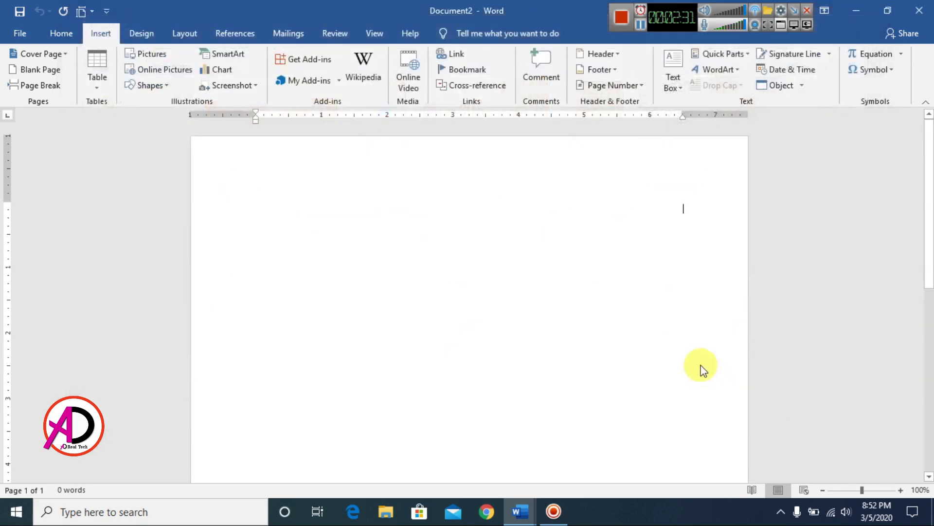
pyautogui.scroll(3, 560, 313)
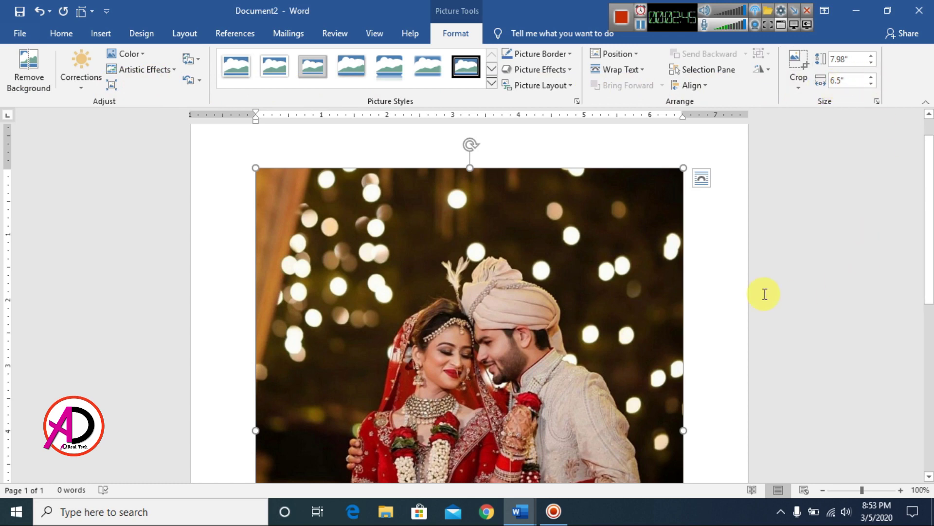
pyautogui.scroll(-5, 765, 294)
pyautogui.scroll(6, 503, 316)
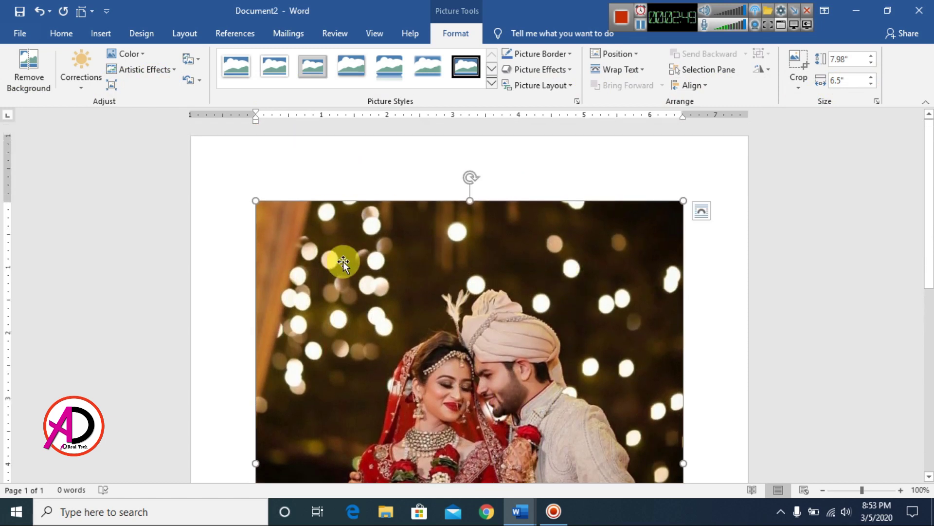
pyautogui.scroll(-3, 338, 254)
pyautogui.scroll(3, 457, 253)
# Set the photo to In Front of Text and shrink it to 4.36" by 3.55"
pyautogui.click(638, 71)
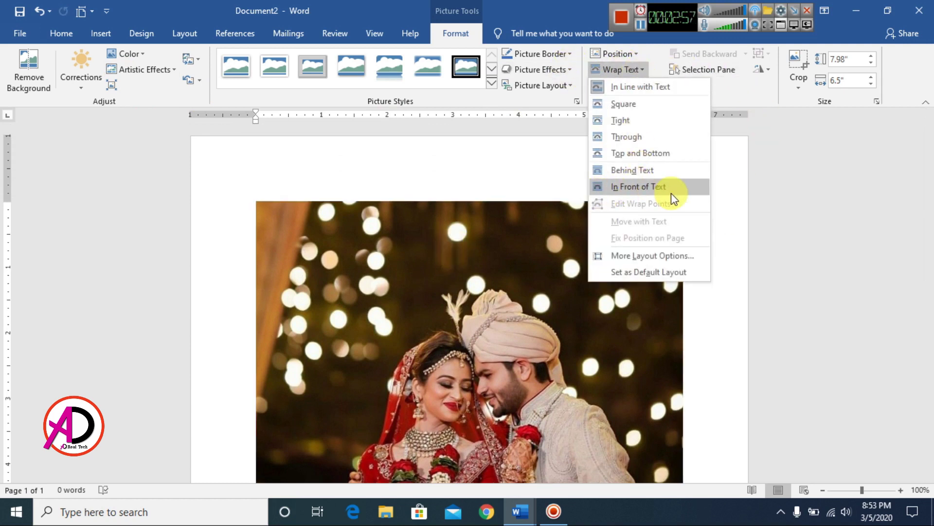
pyautogui.click(616, 186)
pyautogui.moveTo(547, 303); pyautogui.dragTo(445, 219)
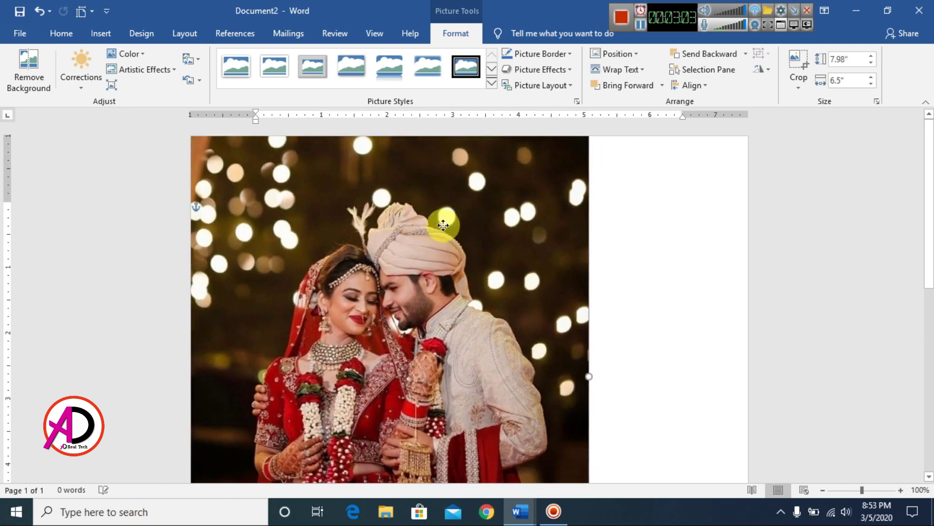
pyautogui.scroll(-6, 573, 212)
pyautogui.moveTo(553, 188); pyautogui.dragTo(478, 280)
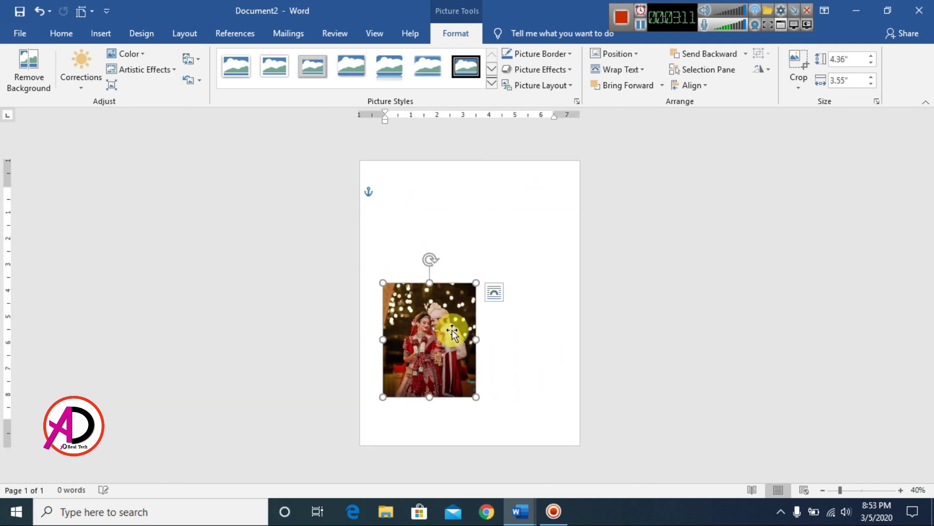
pyautogui.moveTo(453, 329); pyautogui.dragTo(514, 229)
# Reapply In Front of Text and position the photo near the top centre of the page
pyautogui.scroll(4, 513, 228)
pyautogui.click(621, 69)
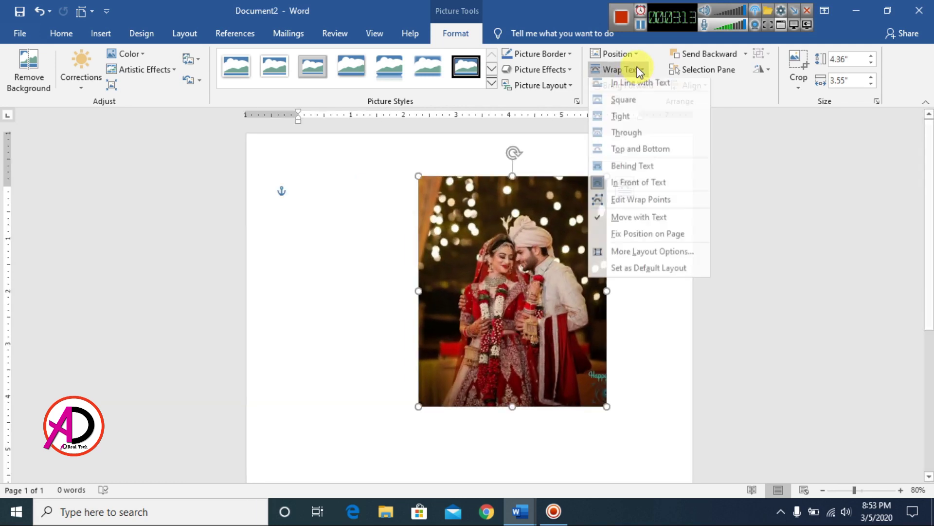
pyautogui.click(639, 186)
pyautogui.moveTo(560, 205); pyautogui.dragTo(533, 287)
pyautogui.scroll(4, 533, 287)
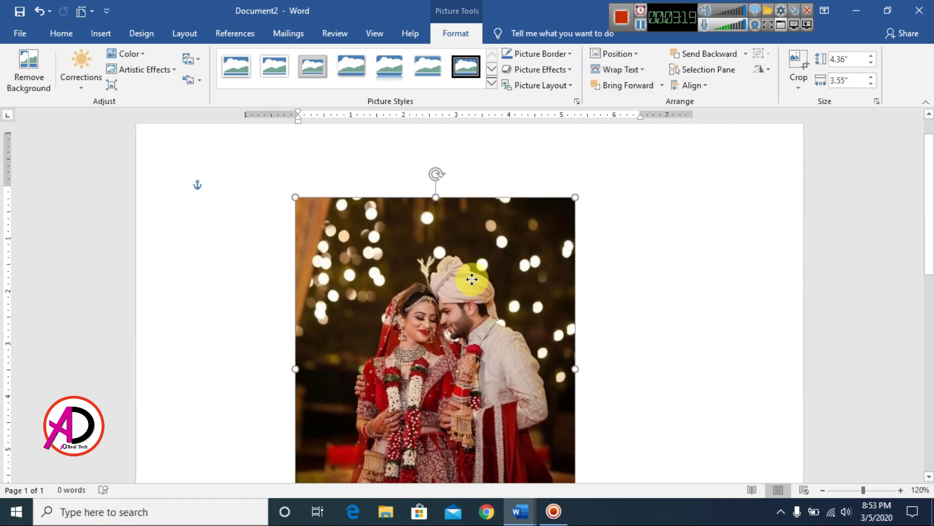
pyautogui.moveTo(492, 309); pyautogui.dragTo(498, 278)
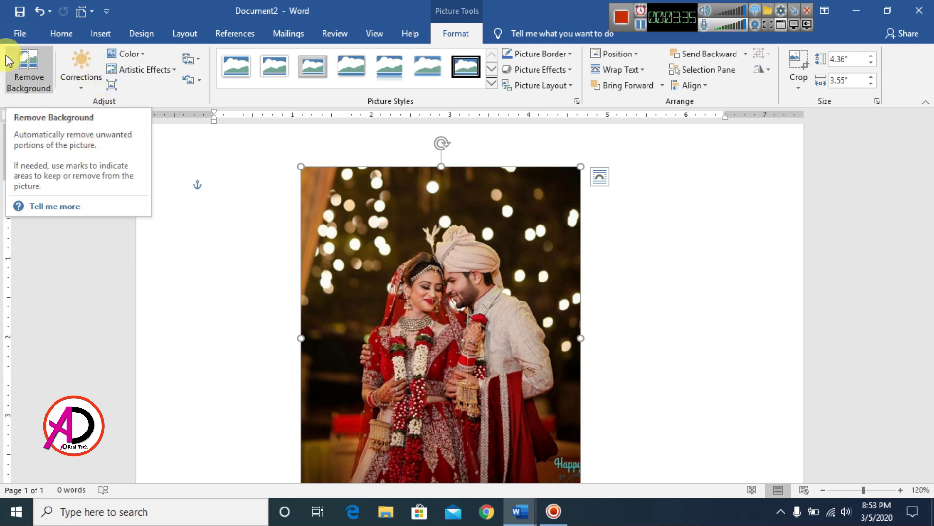
# Start Remove Background on the photo and mark the bride's left arm to keep
pyautogui.click(23, 70)
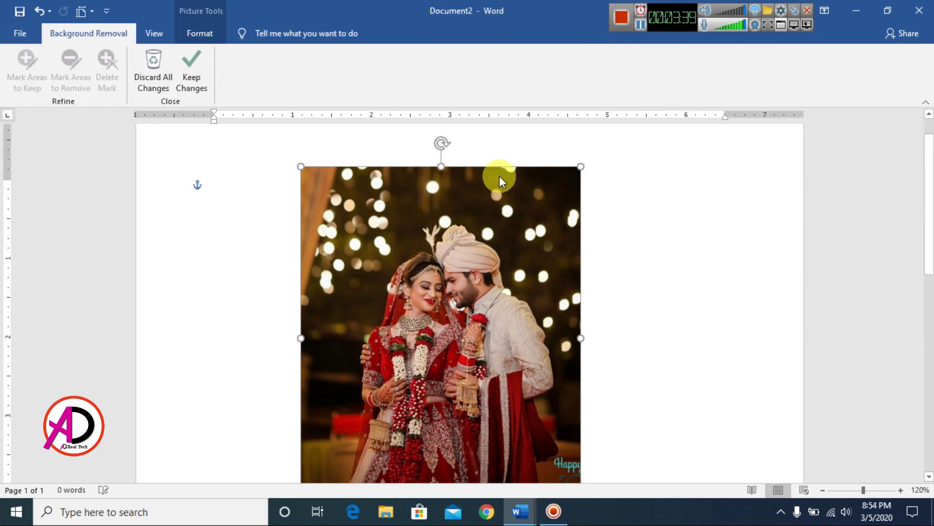
pyautogui.scroll(1, 497, 341)
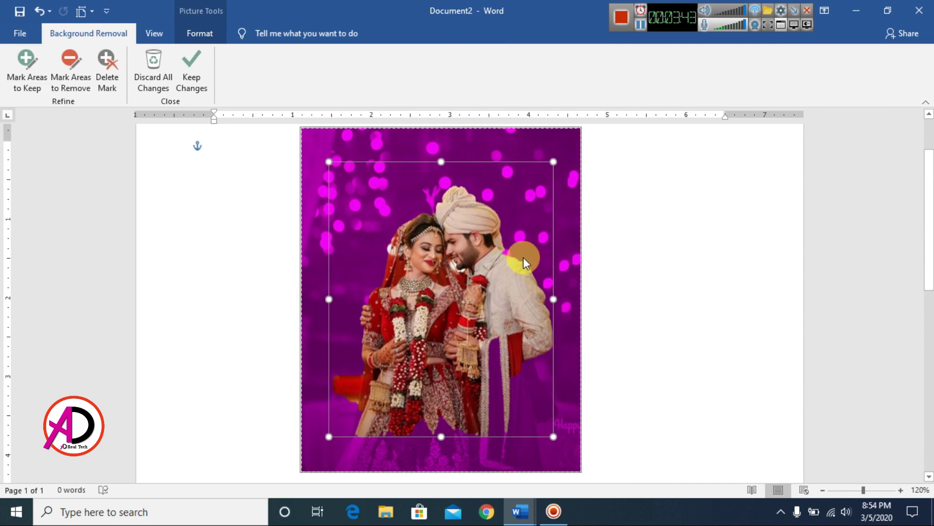
pyautogui.scroll(-3, 528, 282)
pyautogui.scroll(3, 574, 322)
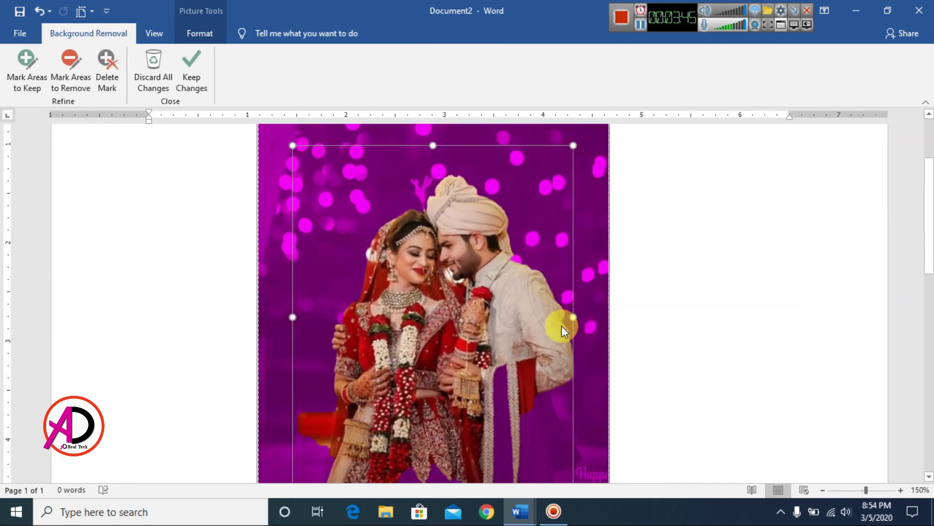
pyautogui.scroll(-2, 561, 326)
pyautogui.keyDown('ctrl'); pyautogui.scroll(3, 539, 321); pyautogui.keyUp('ctrl')
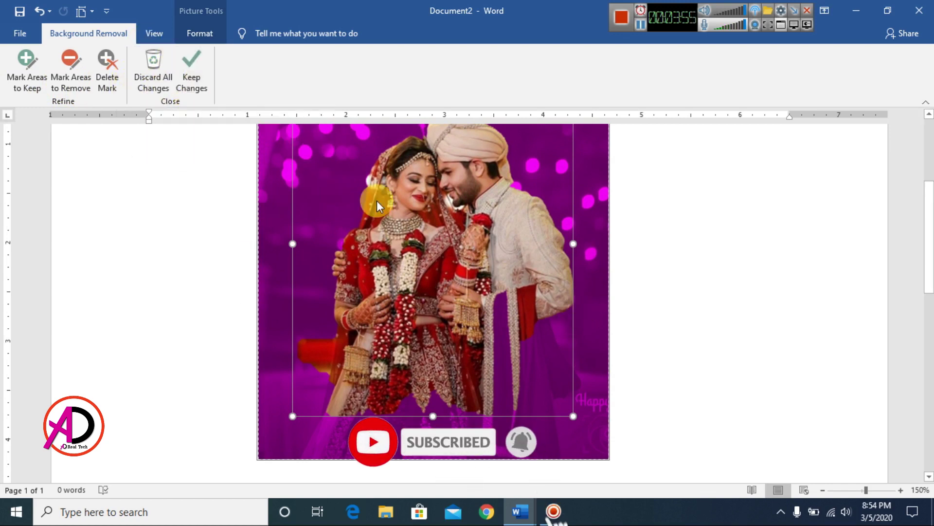
pyautogui.click(31, 78)
pyautogui.moveTo(332, 339); pyautogui.dragTo(307, 414)
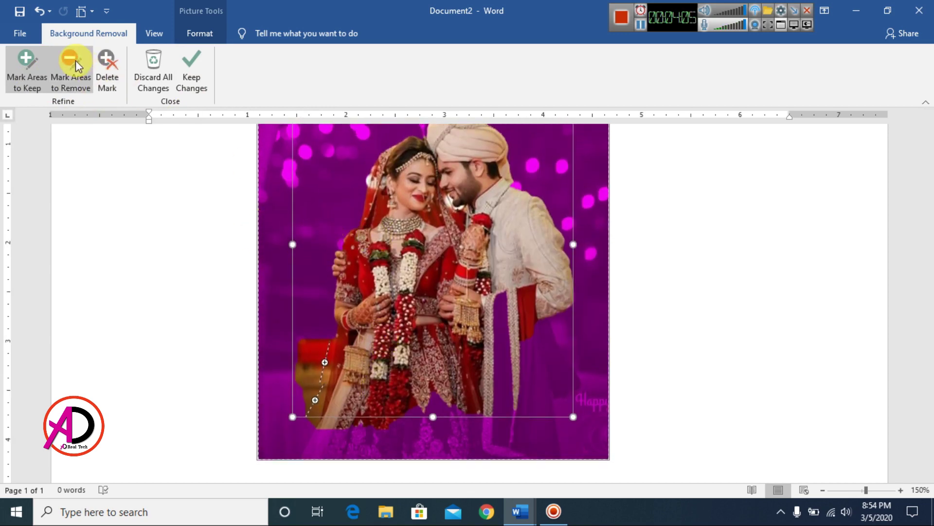
# Mark the background along the bride's left side for removal
pyautogui.click(71, 72)
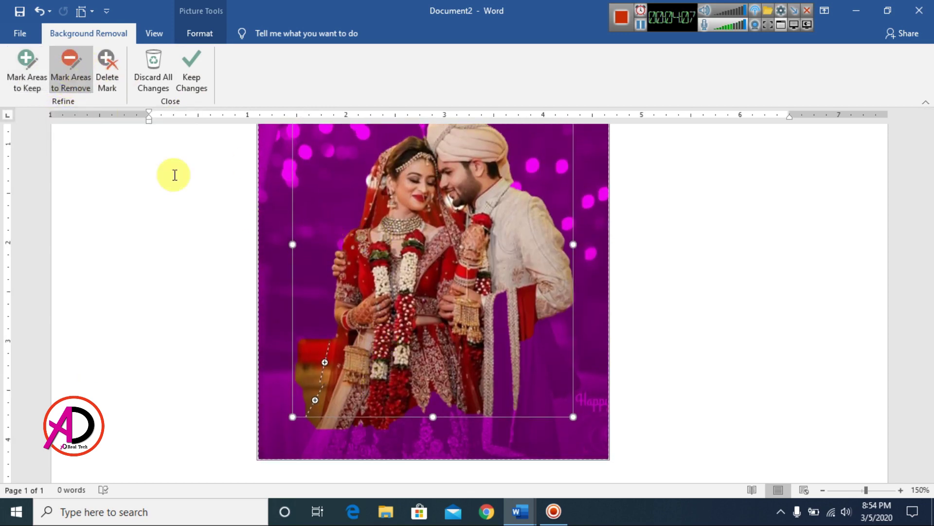
pyautogui.moveTo(337, 322)
pyautogui.mouseDown()
pyautogui.moveTo(334, 345)
pyautogui.moveTo(307, 381)
pyautogui.mouseUp()
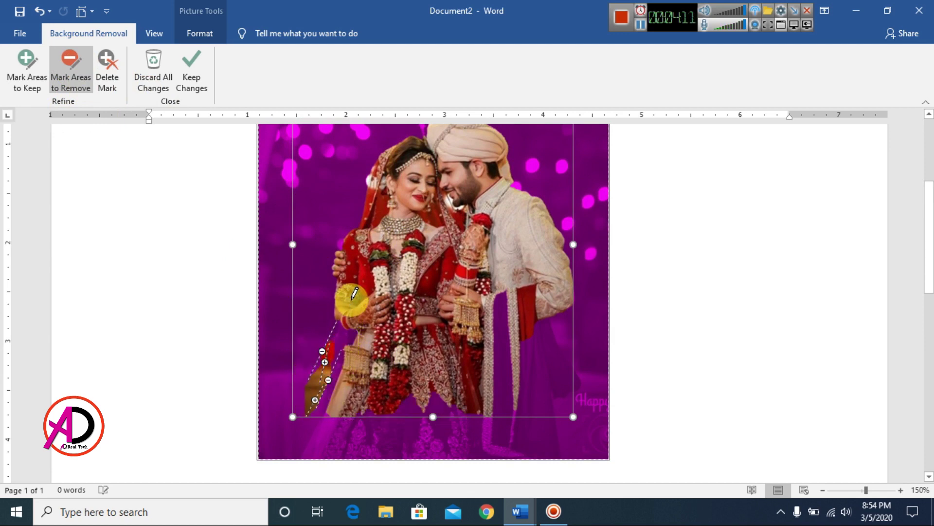
pyautogui.moveTo(341, 313)
pyautogui.mouseDown()
pyautogui.moveTo(313, 412)
pyautogui.moveTo(327, 366)
pyautogui.mouseUp()
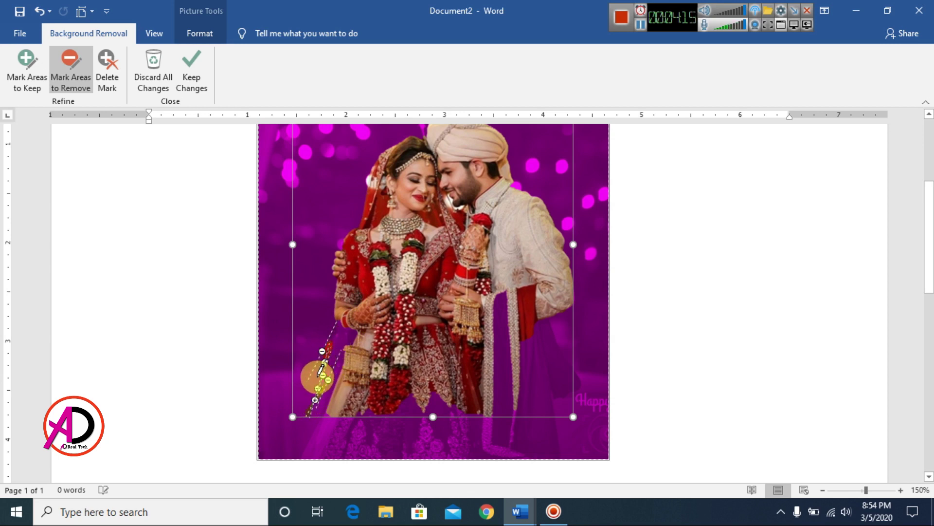
pyautogui.moveTo(321, 371)
pyautogui.mouseDown()
pyautogui.moveTo(321, 379)
pyautogui.moveTo(317, 319)
pyautogui.moveTo(336, 335)
pyautogui.mouseUp()
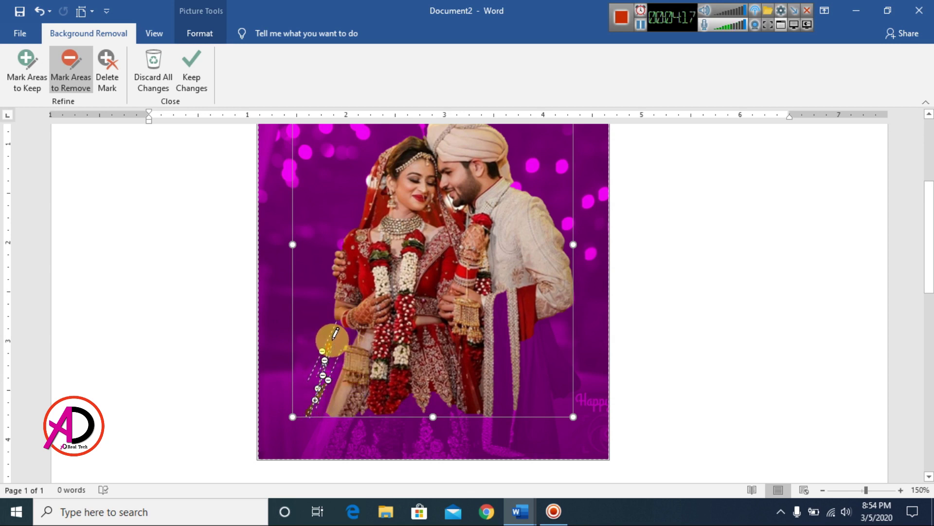
# Mark the lower part of the dress as an area to keep
pyautogui.click(33, 76)
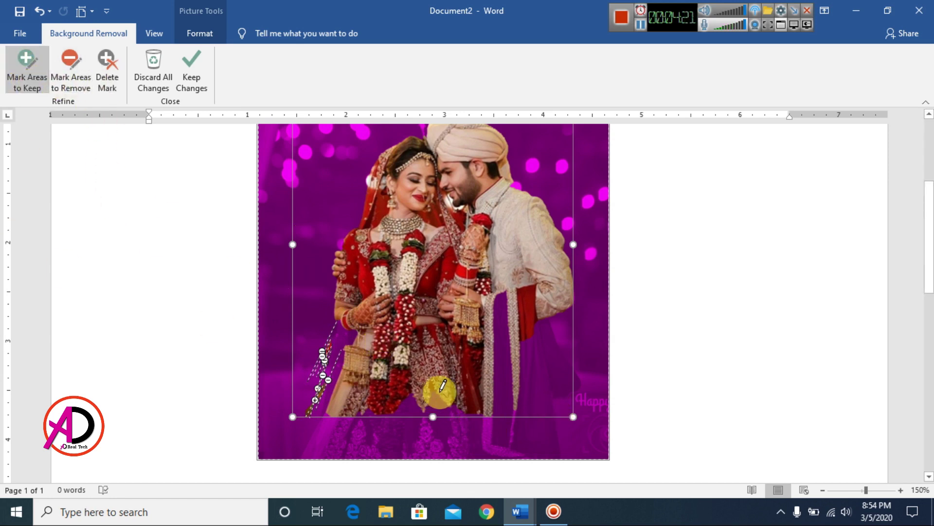
pyautogui.moveTo(439, 395); pyautogui.dragTo(437, 458)
pyautogui.scroll(-3, 488, 392)
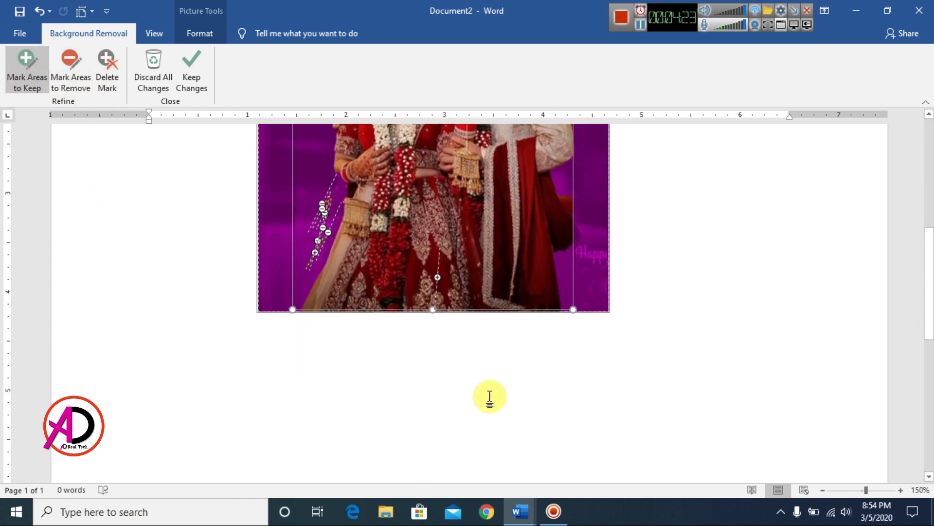
pyautogui.scroll(4, 492, 280)
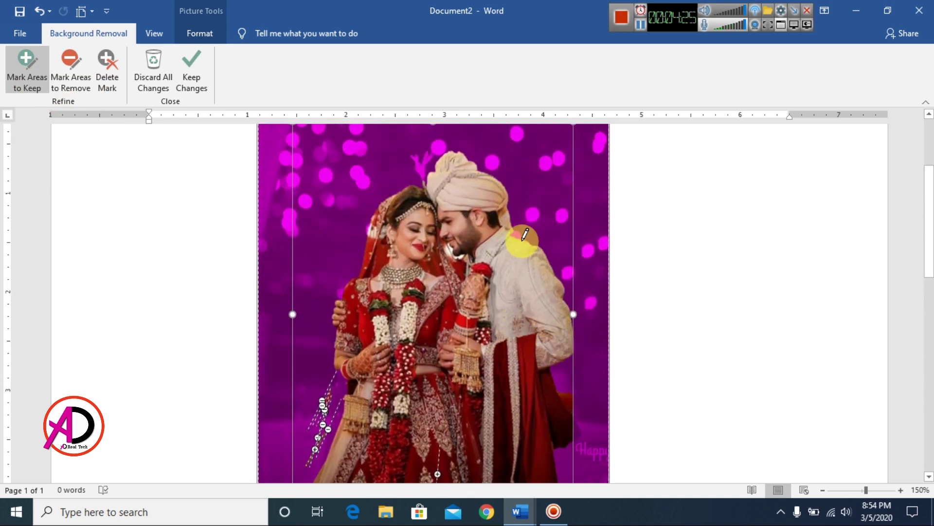
pyautogui.scroll(-3, 550, 324)
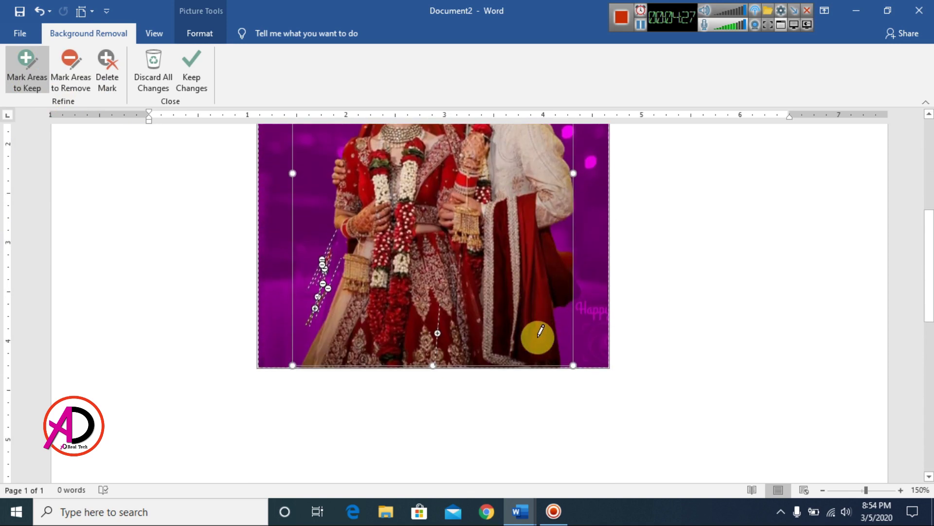
pyautogui.scroll(1, 516, 300)
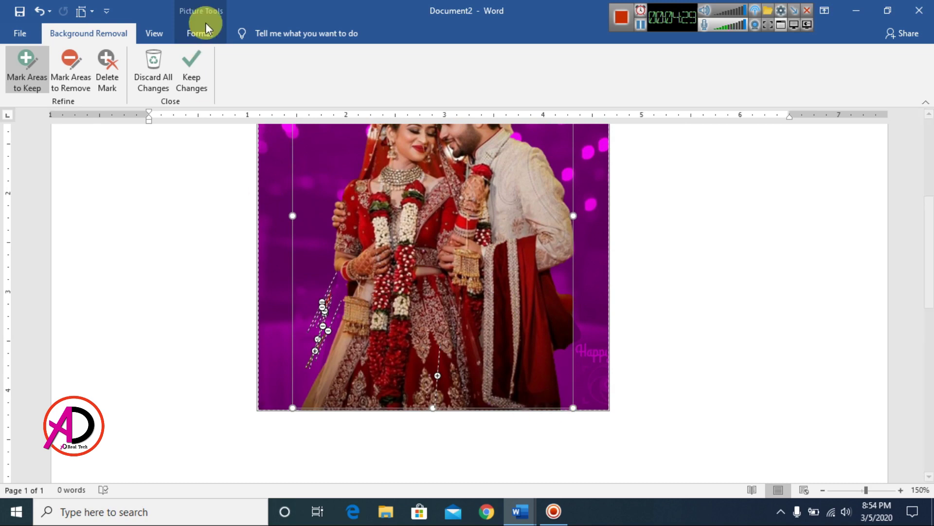
# Keep the background removal changes and move the photo toward the upper left
pyautogui.click(188, 76)
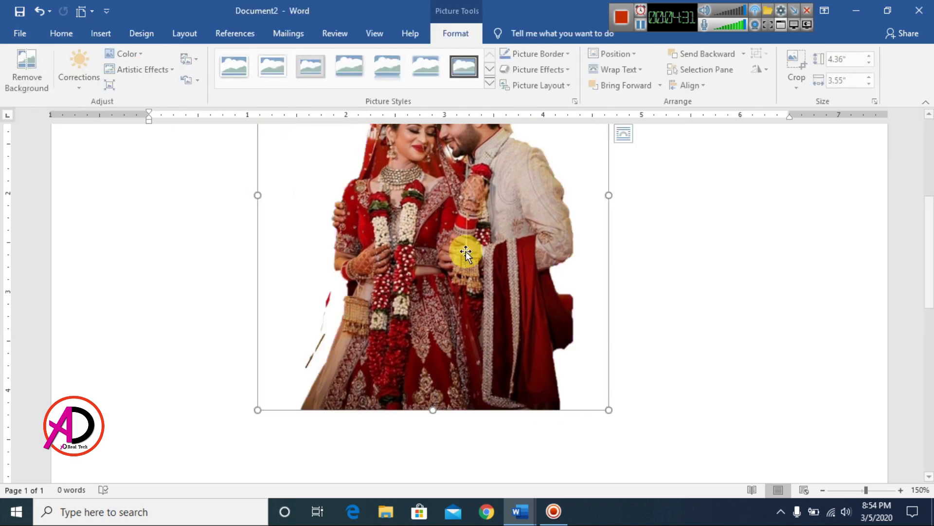
pyautogui.click(688, 325)
pyautogui.keyDown('ctrl'); pyautogui.scroll(-5, 613, 329); pyautogui.keyUp('ctrl')
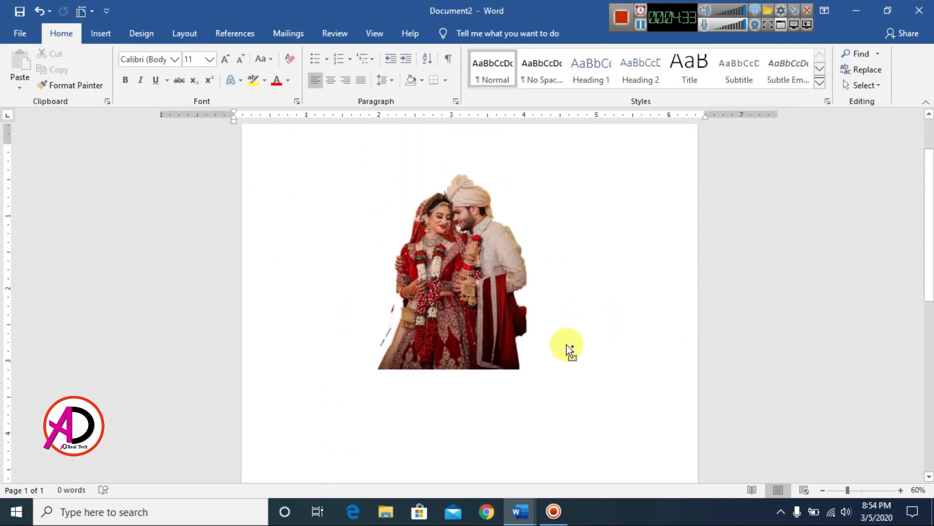
pyautogui.moveTo(555, 346); pyautogui.dragTo(528, 314)
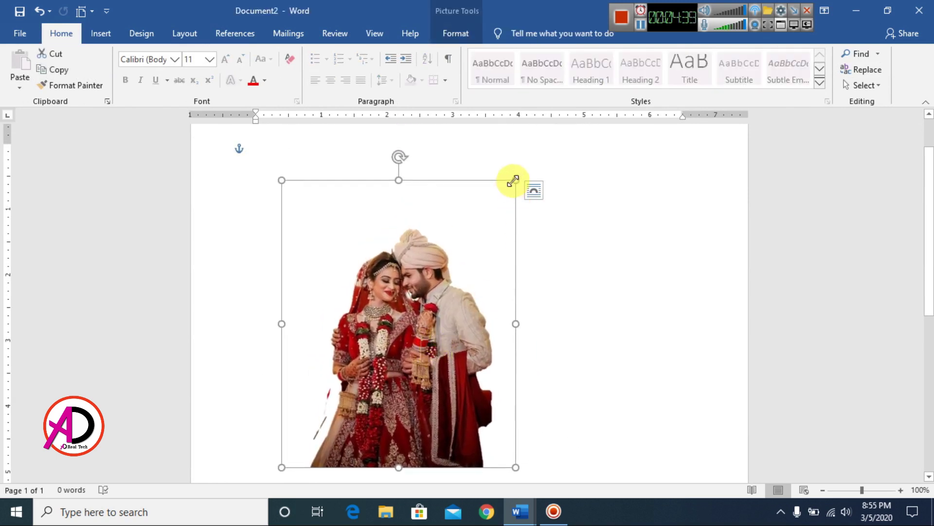
# Enlarge the photo from its top-right corner, then delete it from the page
pyautogui.click(534, 167)
pyautogui.click(500, 219)
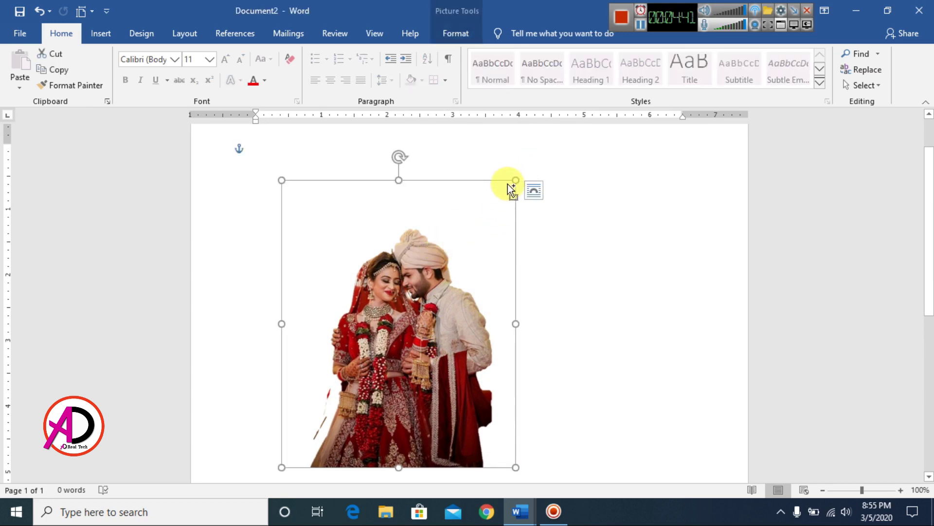
pyautogui.moveTo(517, 179); pyautogui.dragTo(595, 77)
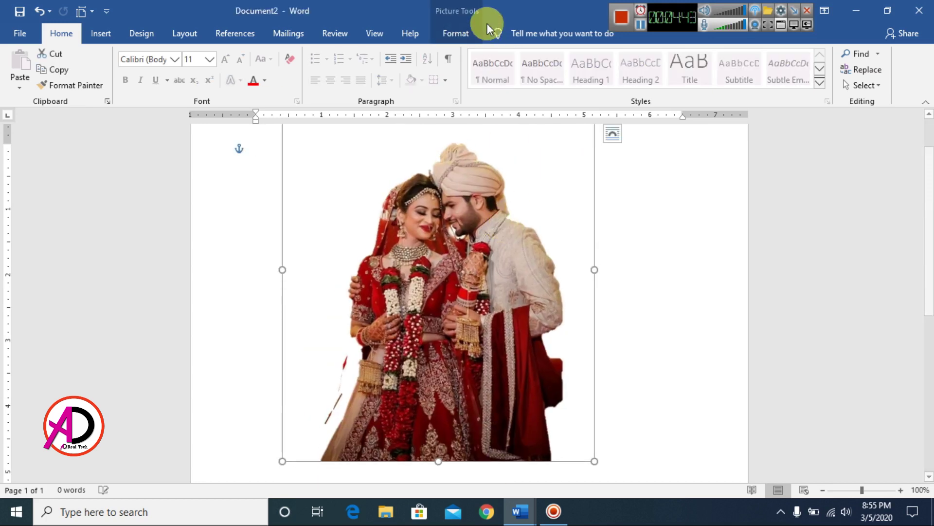
pyautogui.click(460, 34)
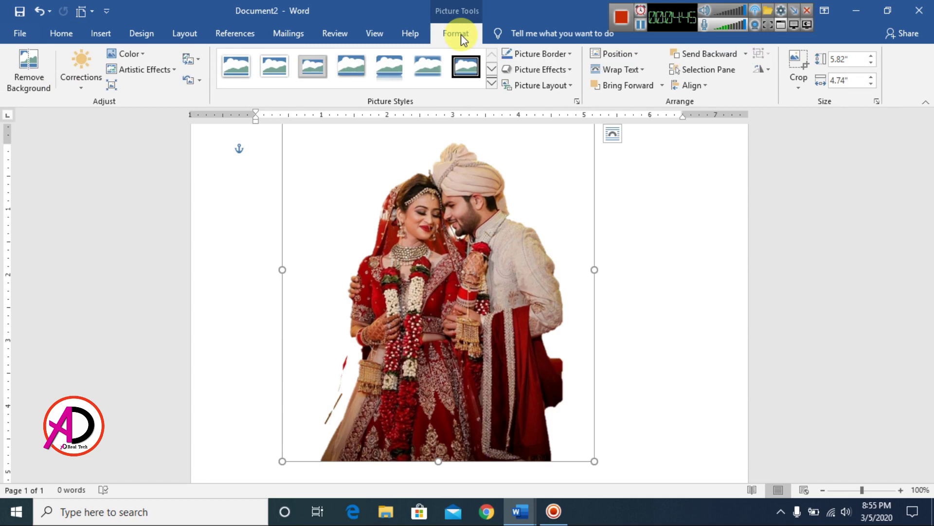
pyautogui.scroll(3, 559, 340)
pyautogui.moveTo(559, 339); pyautogui.dragTo(442, 290)
pyautogui.press('Delete')
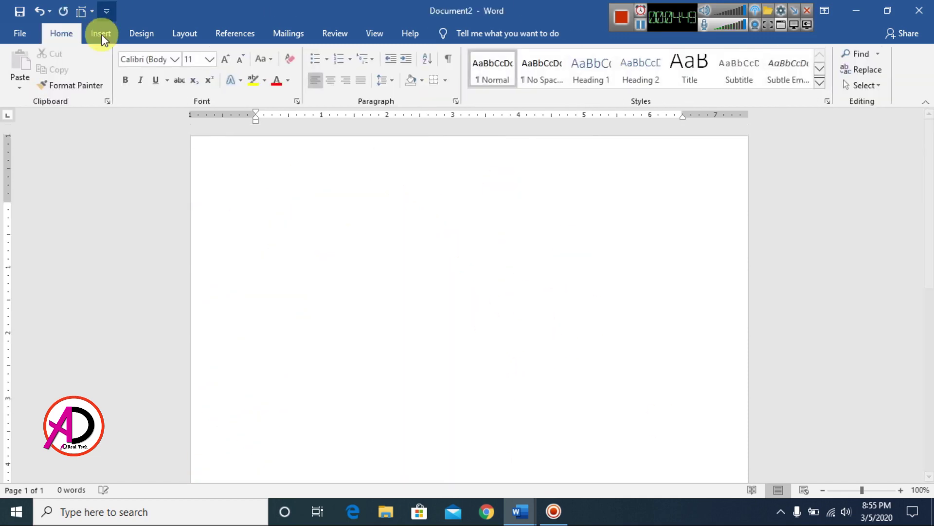
# Insert indian-wedding-couple-poses-1-1024x683 from the wedding folder onto the page
pyautogui.click(101, 34)
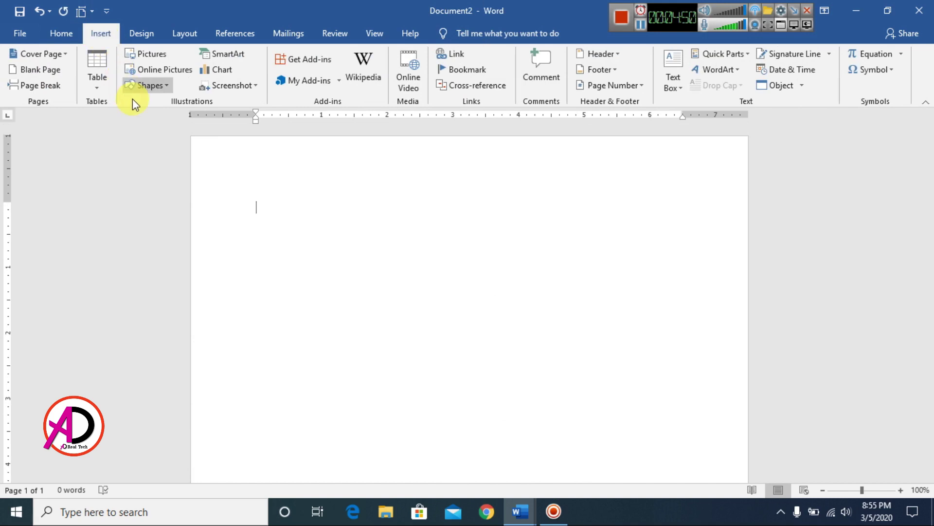
pyautogui.click(145, 54)
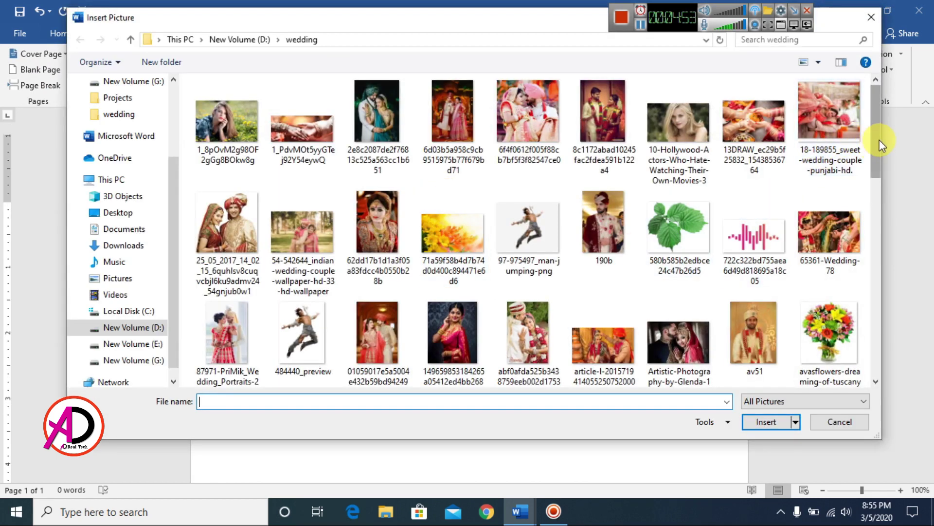
pyautogui.moveTo(880, 139); pyautogui.dragTo(880, 239)
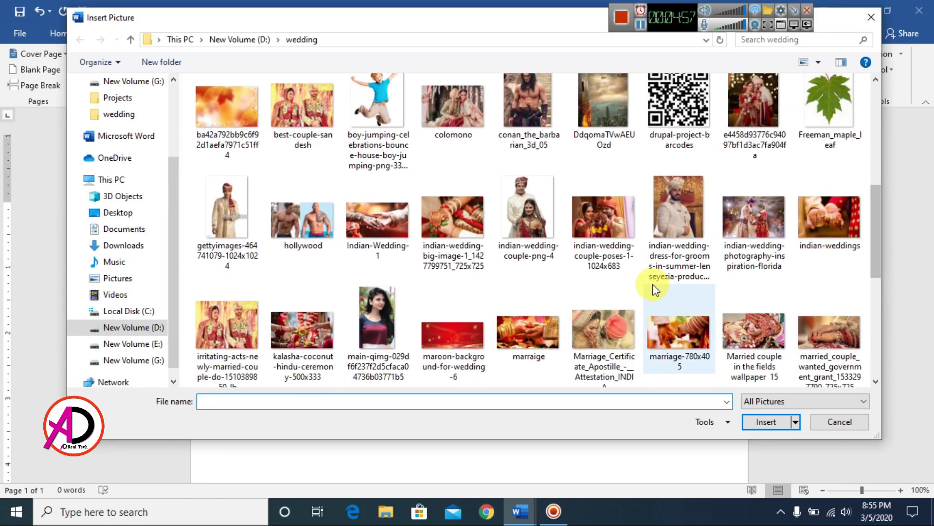
pyautogui.click(608, 232)
pyautogui.click(759, 420)
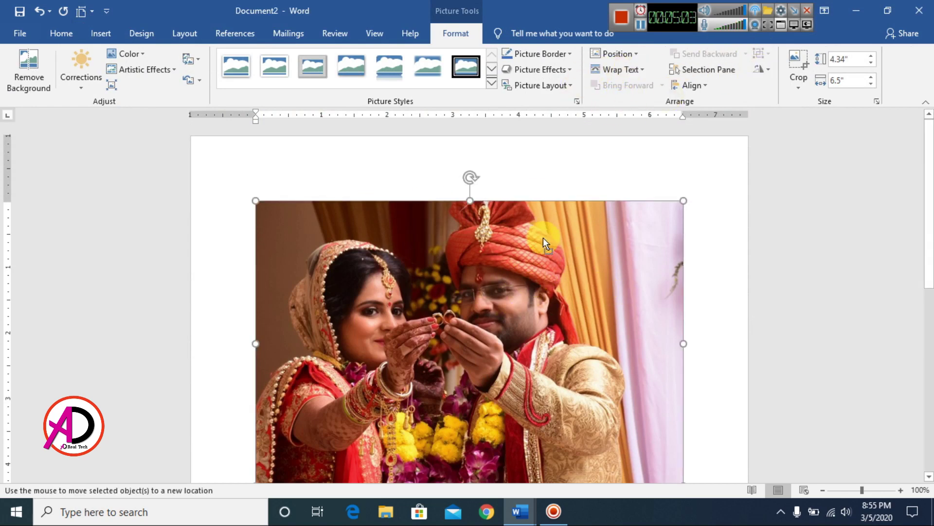
pyautogui.click(627, 71)
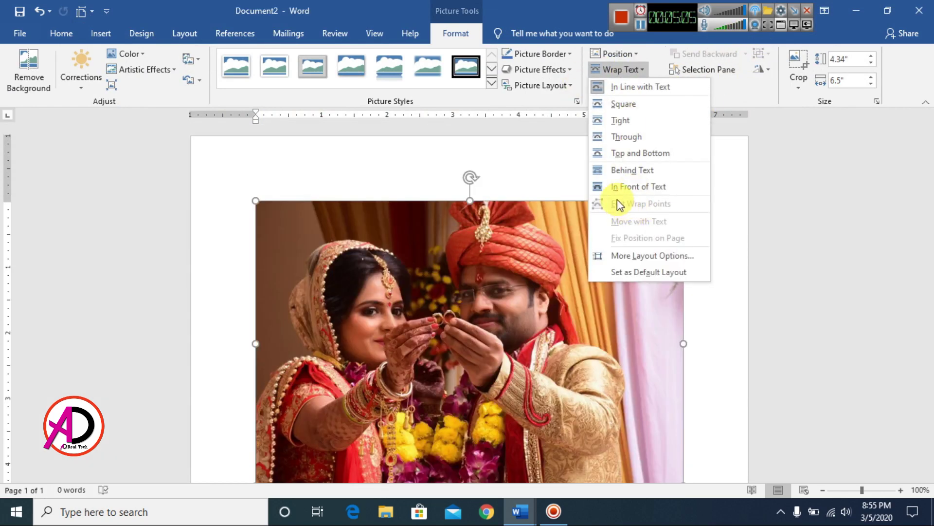
# Float the photo in front of text, shrink it to 2.67" by 4.01", and reposition it
pyautogui.click(675, 187)
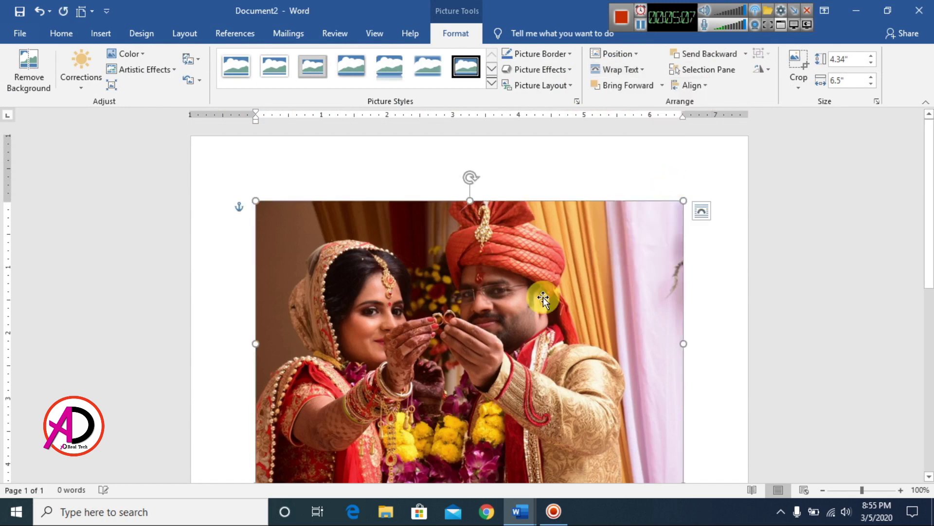
pyautogui.moveTo(535, 351); pyautogui.dragTo(513, 319)
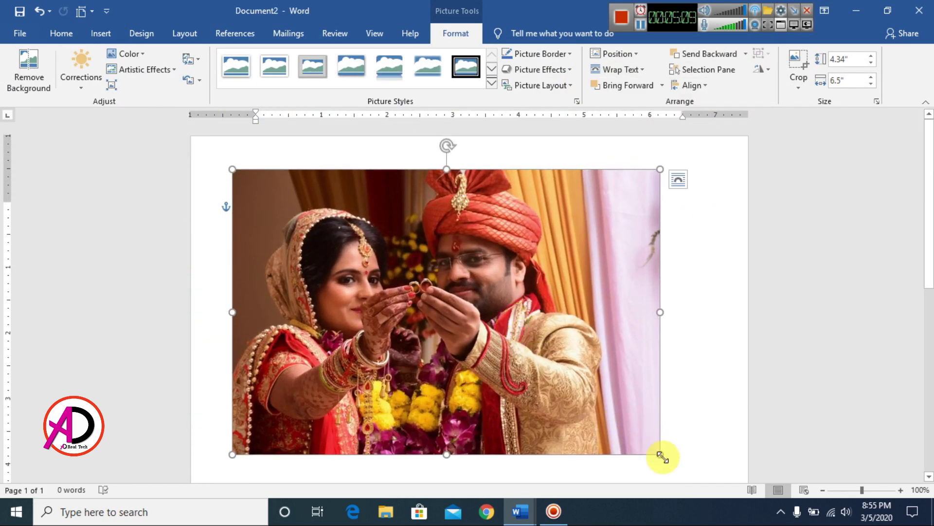
pyautogui.moveTo(662, 457); pyautogui.dragTo(493, 343)
pyautogui.moveTo(428, 269); pyautogui.dragTo(461, 292)
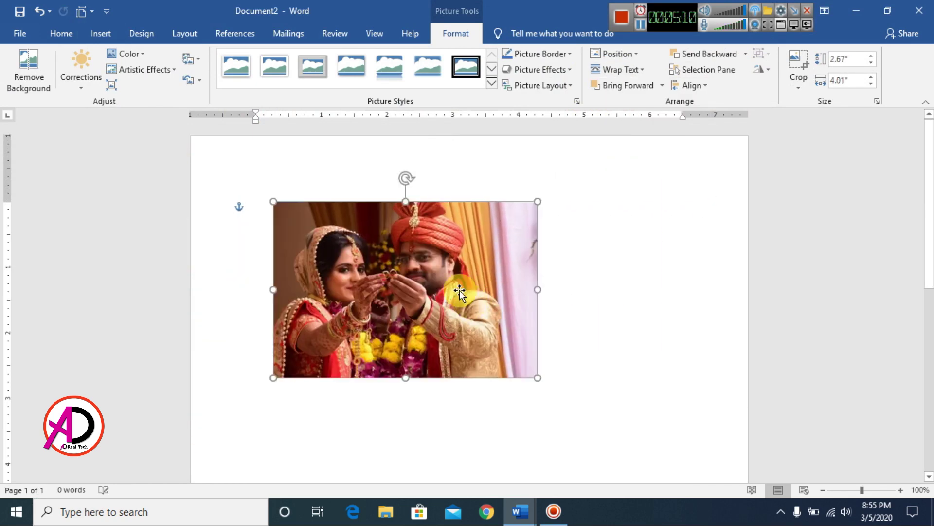
pyautogui.click(83, 86)
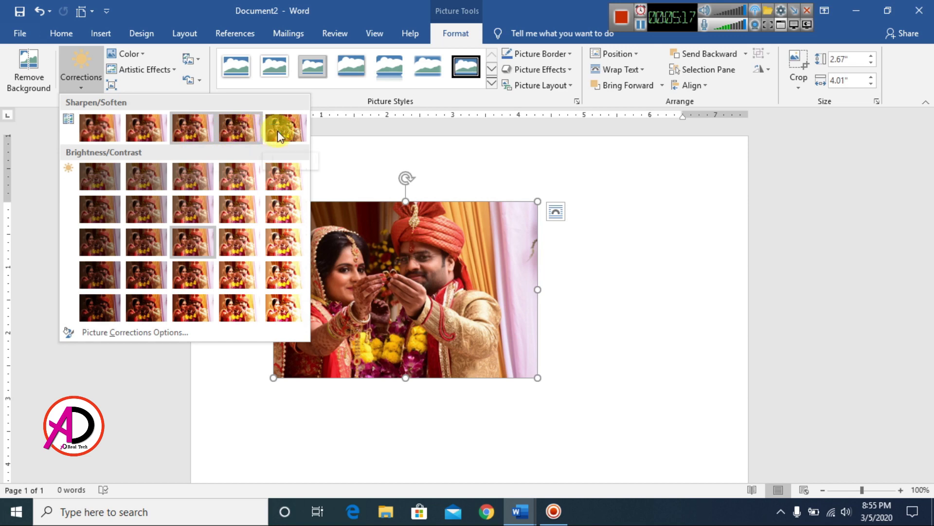
# Preview several brightness and contrast corrections on the photo without applying any
pyautogui.click(285, 176)
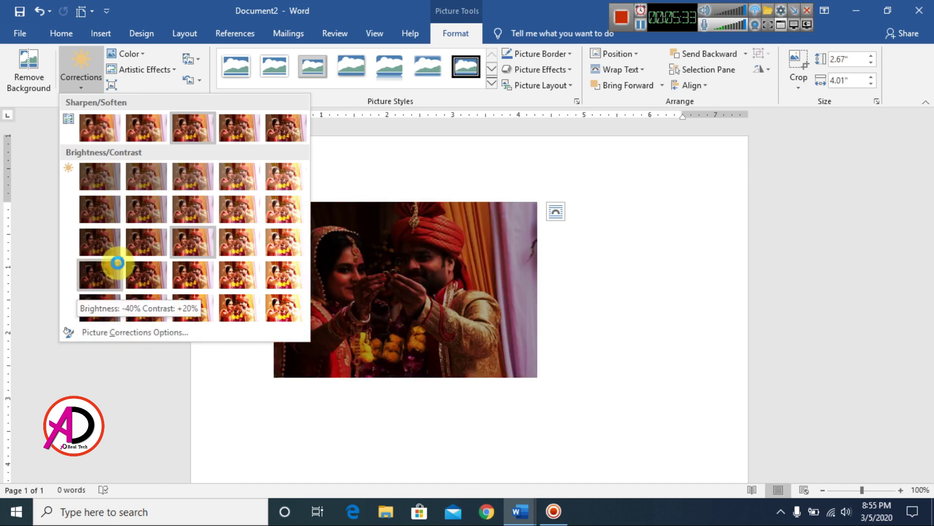
pyautogui.click(174, 162)
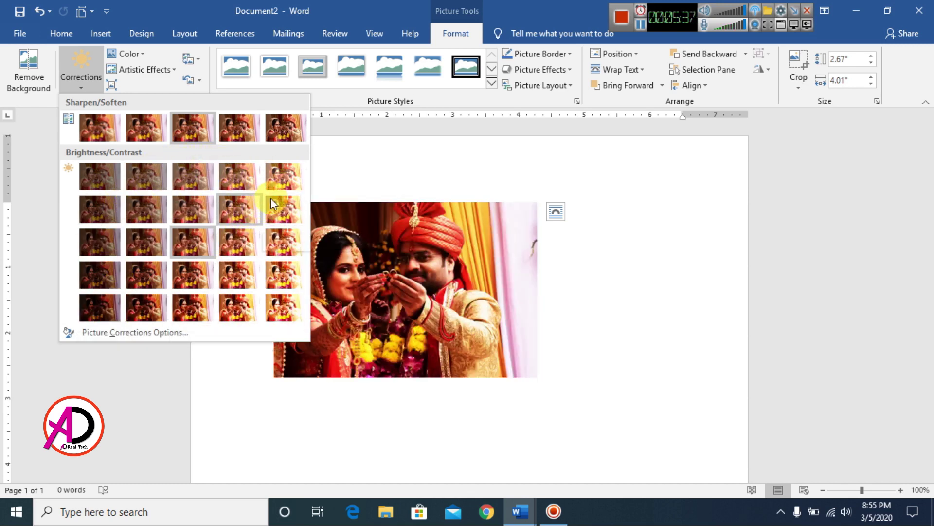
pyautogui.click(291, 187)
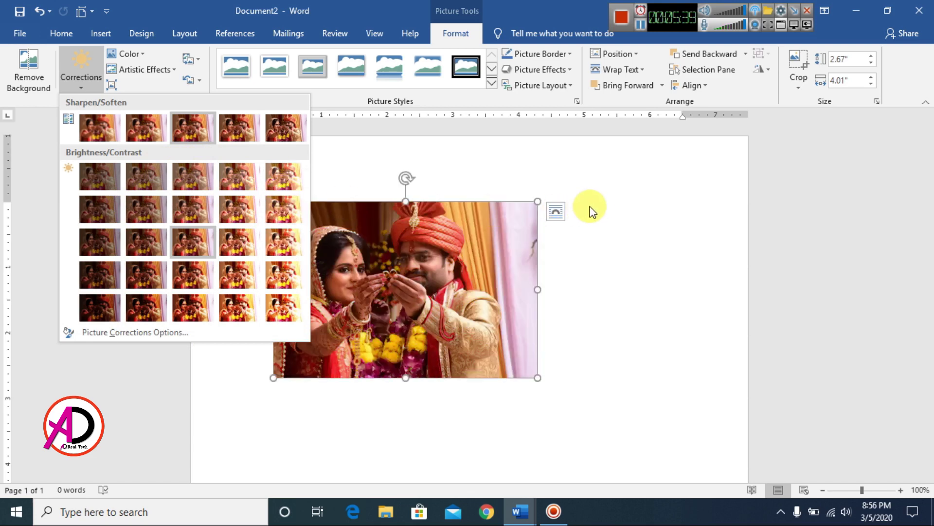
pyautogui.click(370, 172)
pyautogui.click(130, 54)
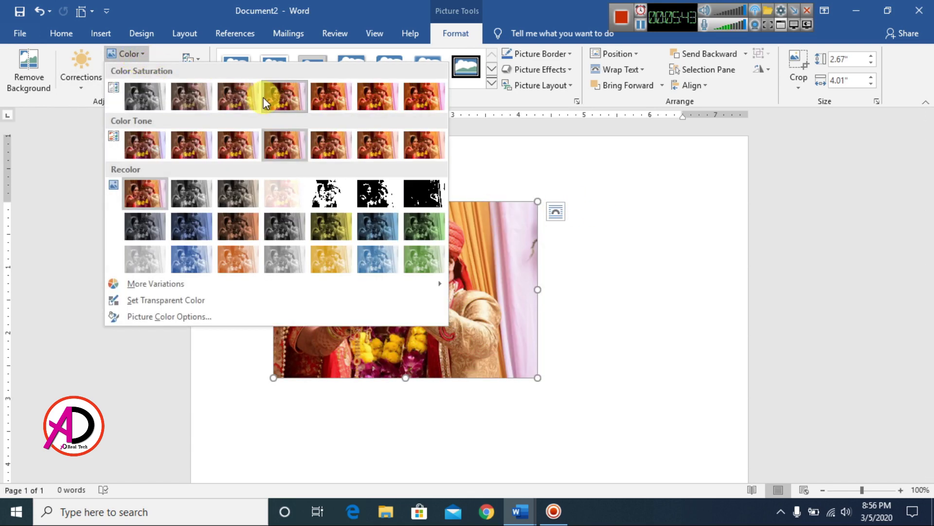
pyautogui.click(140, 191)
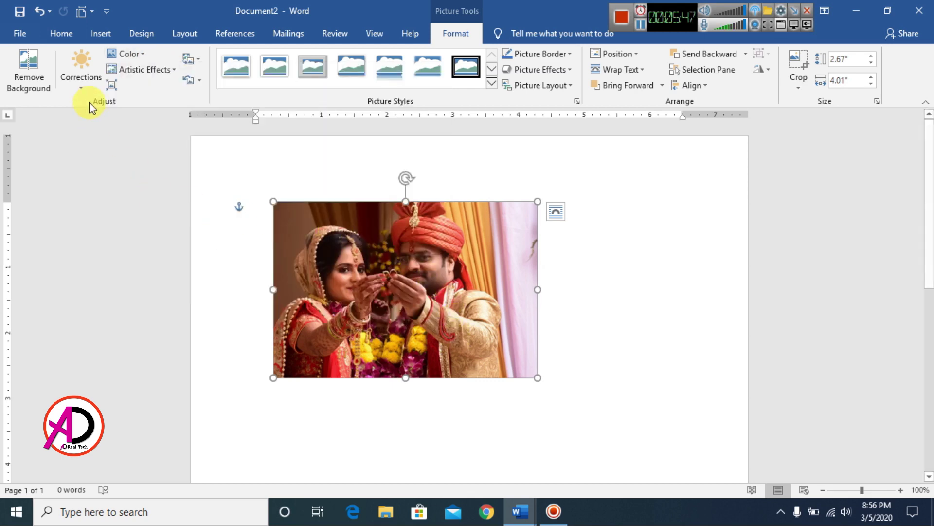
pyautogui.click(130, 54)
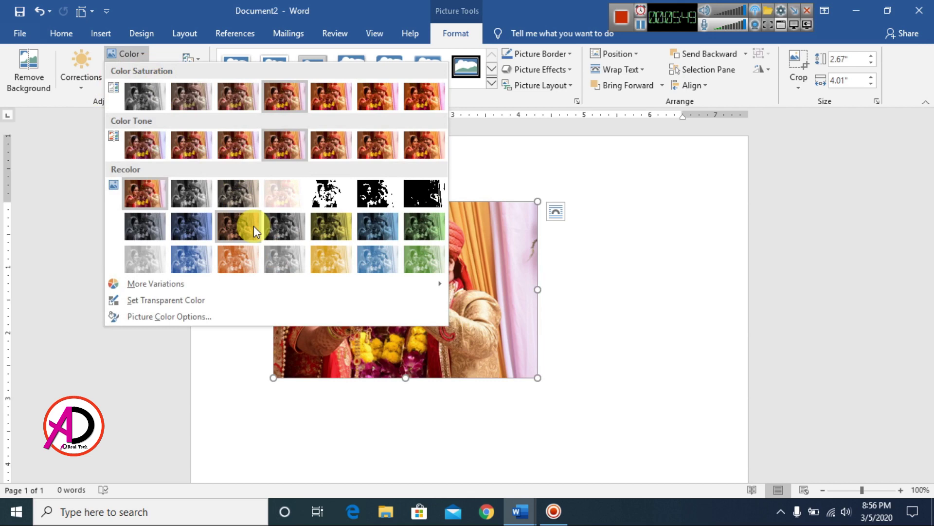
pyautogui.click(323, 227)
pyautogui.moveTo(465, 307); pyautogui.dragTo(666, 305)
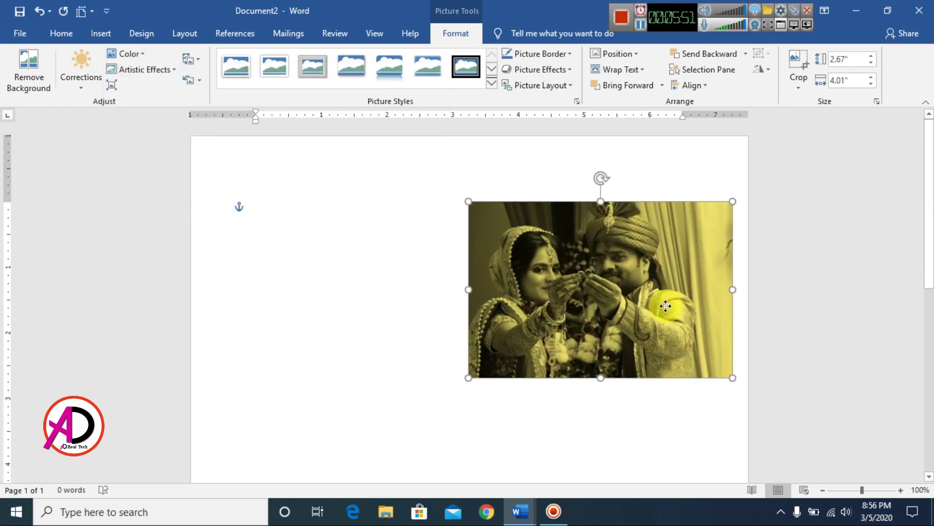
pyautogui.click(126, 54)
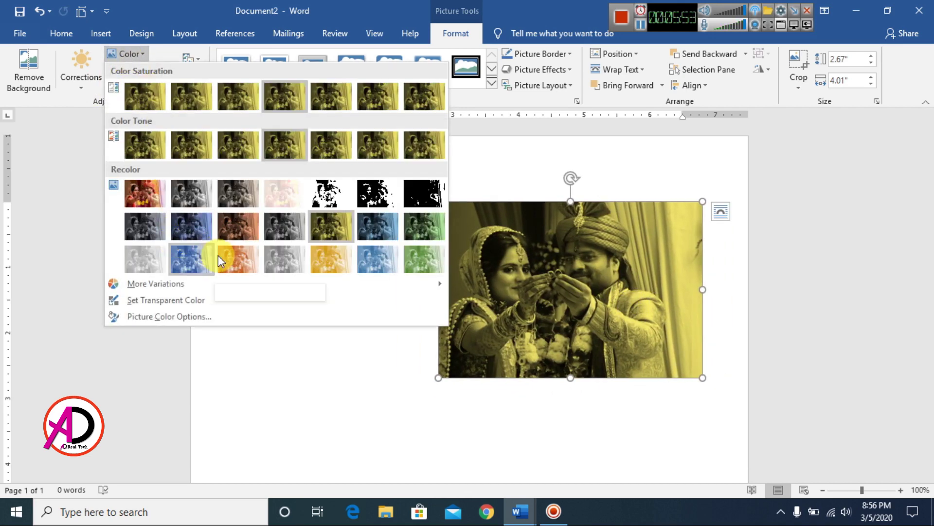
pyautogui.click(238, 258)
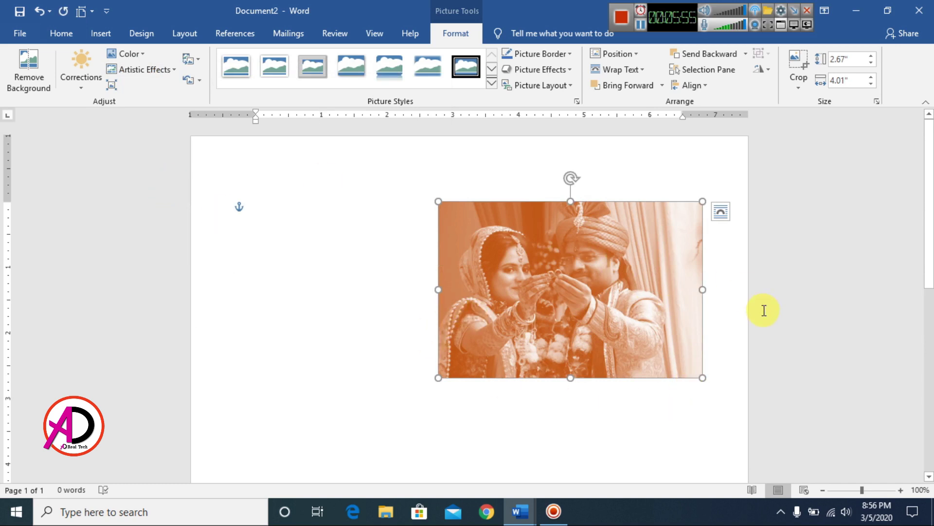
pyautogui.hotkey('ctrl', 'z')
pyautogui.hotkey('ctrl', 'z')
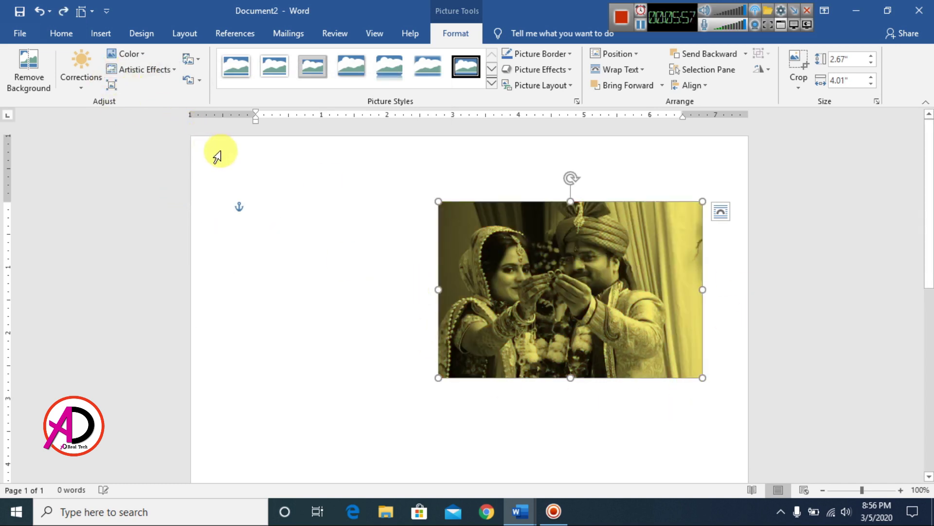
pyautogui.hotkey('ctrl', 'z')
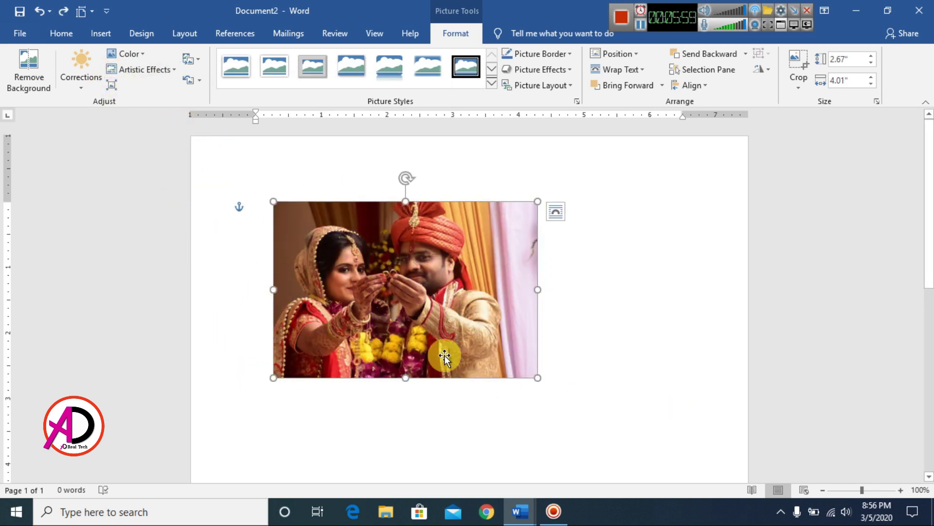
# Try Glow Edges and Pencil Sketch effects, then set Artistic Effects to None and nudge the photo
pyautogui.moveTo(418, 247); pyautogui.dragTo(465, 248)
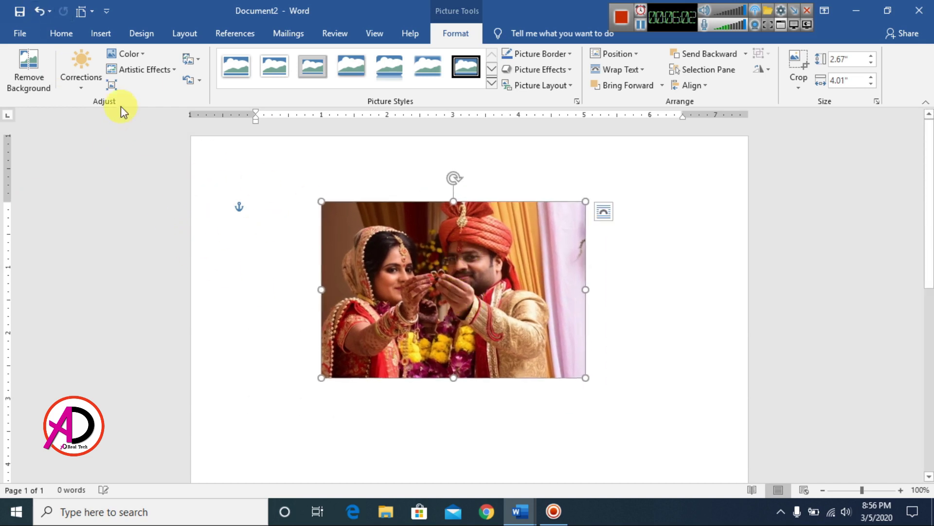
pyautogui.click(138, 73)
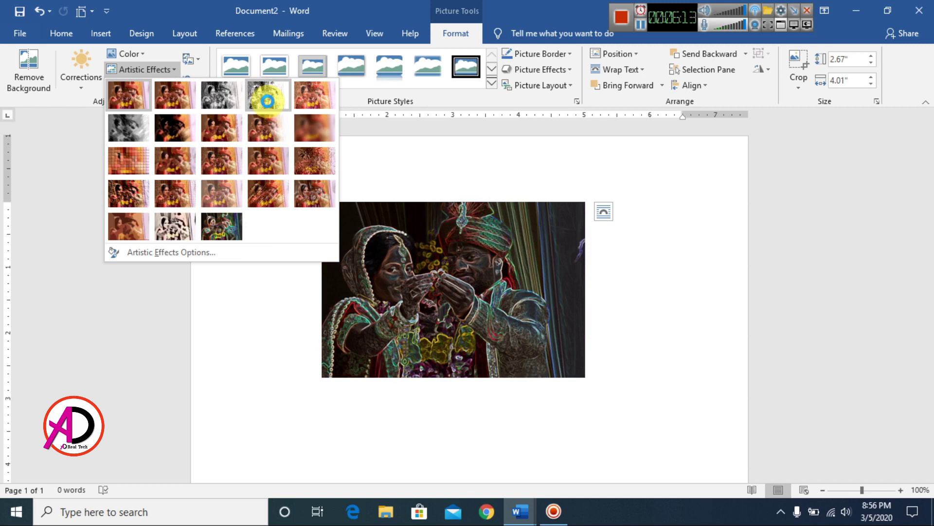
pyautogui.click(325, 222)
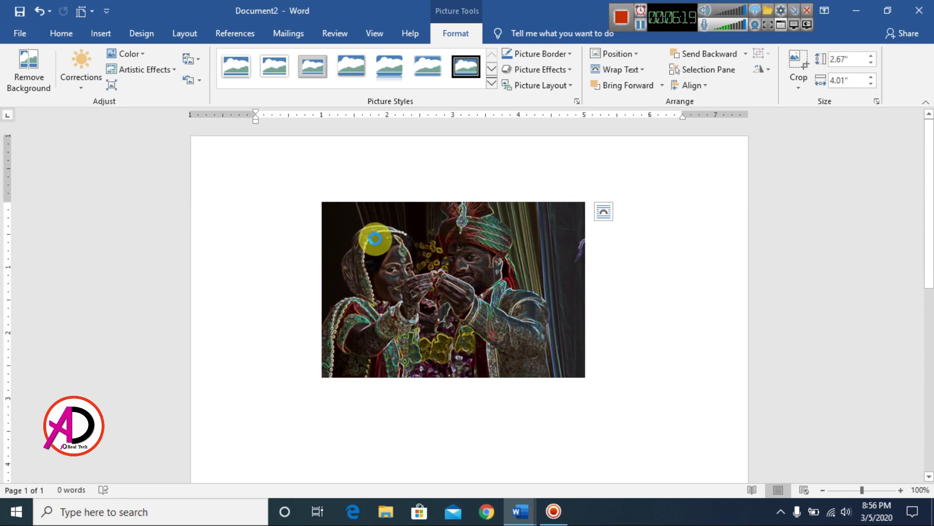
pyautogui.click(425, 311)
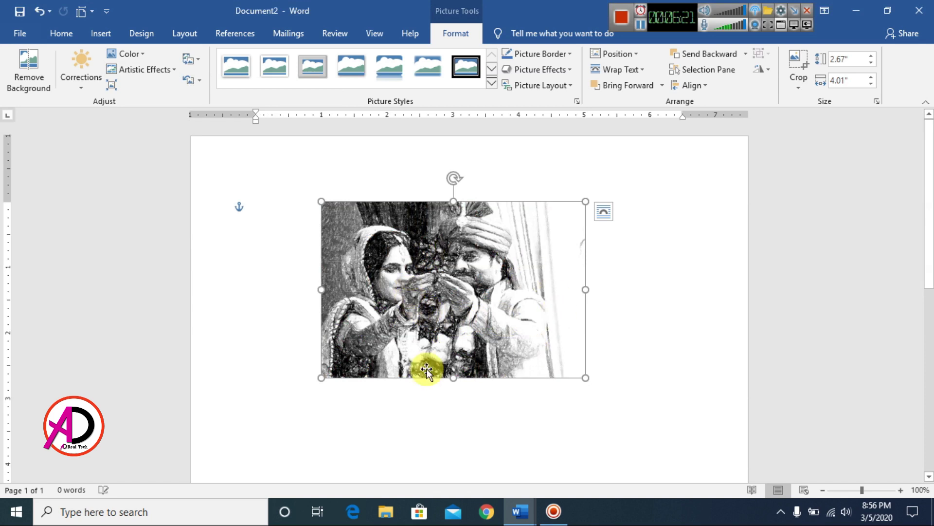
pyautogui.click(148, 69)
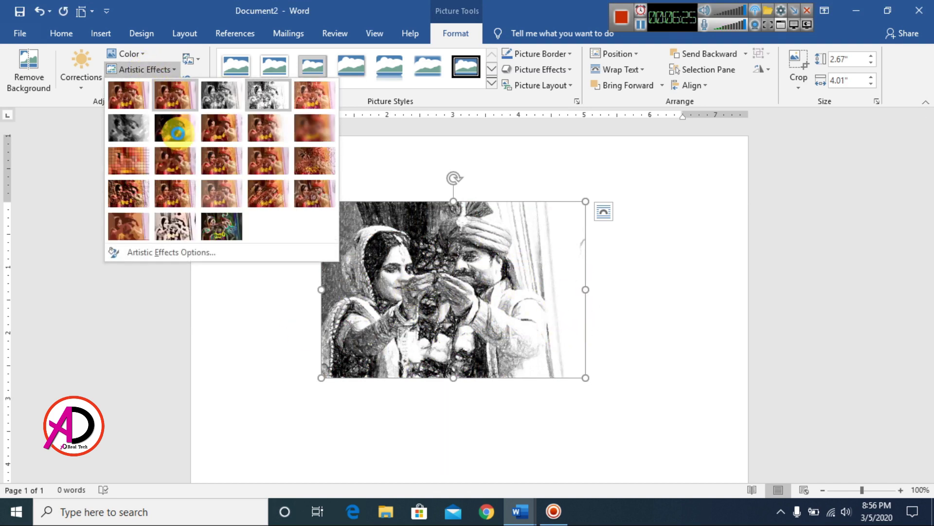
pyautogui.click(128, 92)
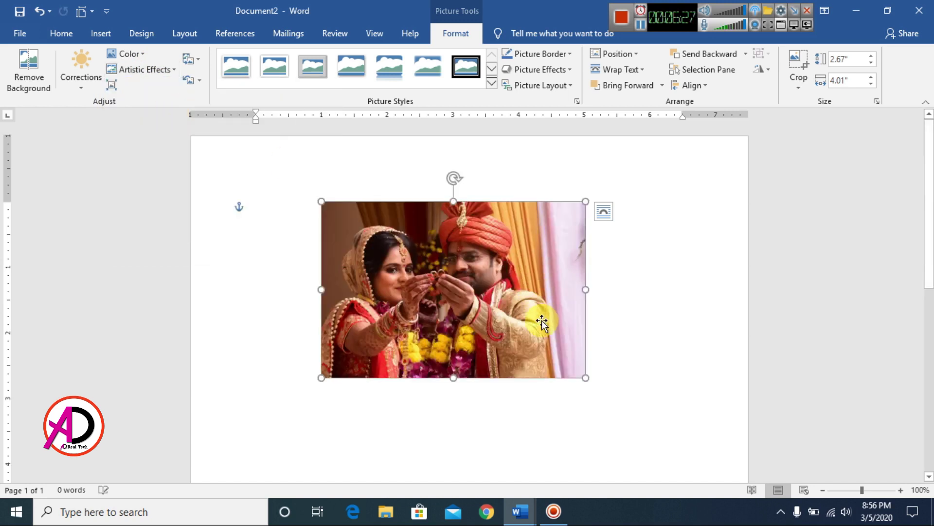
pyautogui.moveTo(454, 239); pyautogui.dragTo(463, 243)
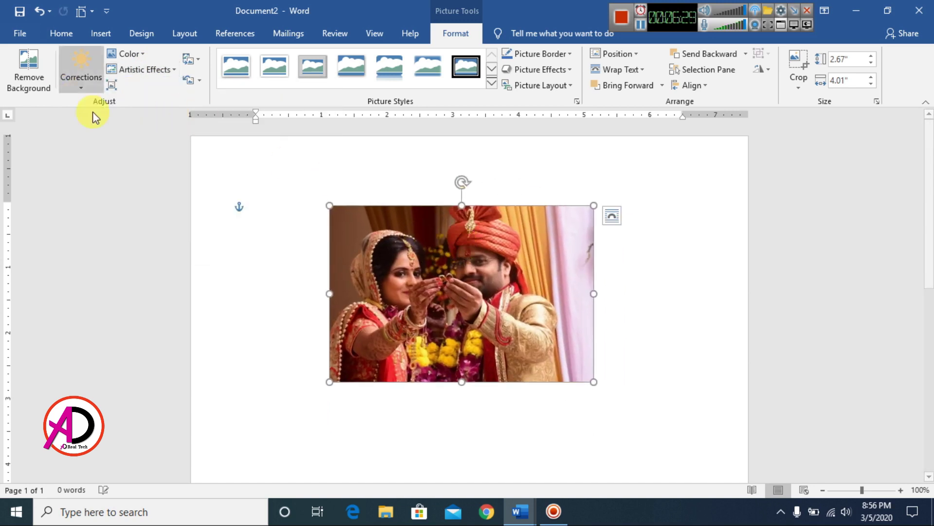
# Compress the picture and shift it slightly right and down
pyautogui.click(111, 86)
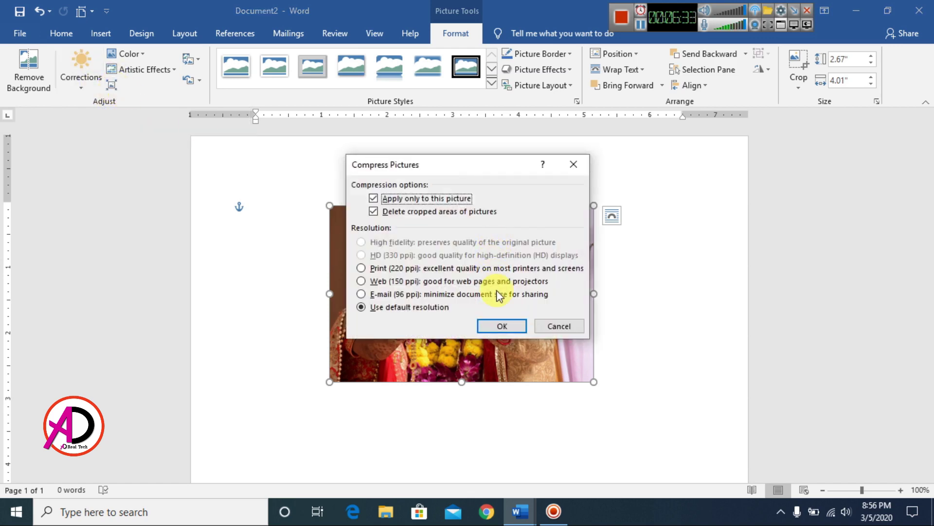
pyautogui.click(502, 326)
pyautogui.moveTo(455, 290); pyautogui.dragTo(472, 311)
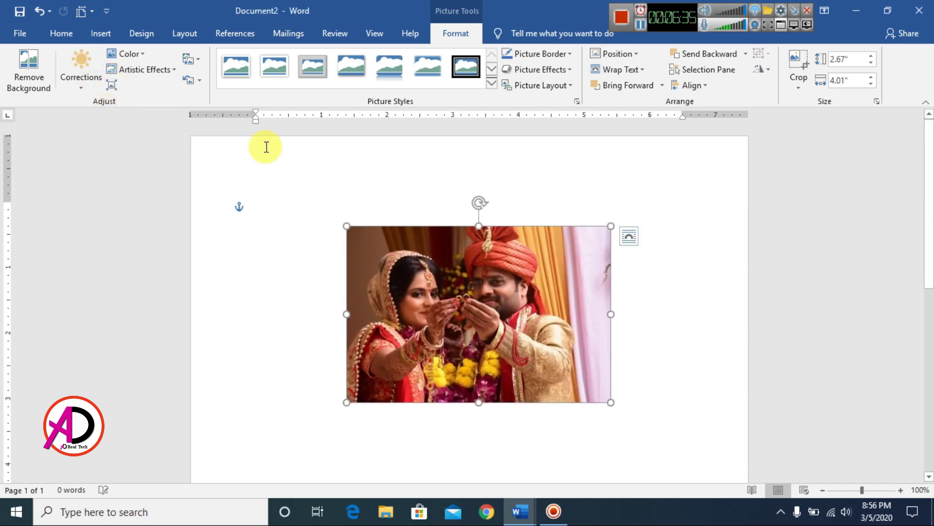
# Swap in a different wedding photo from a file, then undo the replacement
pyautogui.click(199, 60)
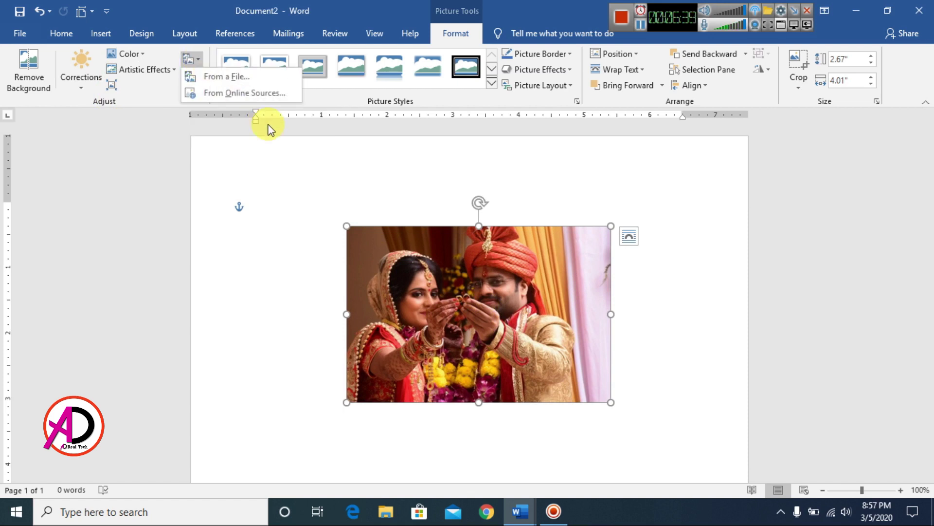
pyautogui.click(233, 78)
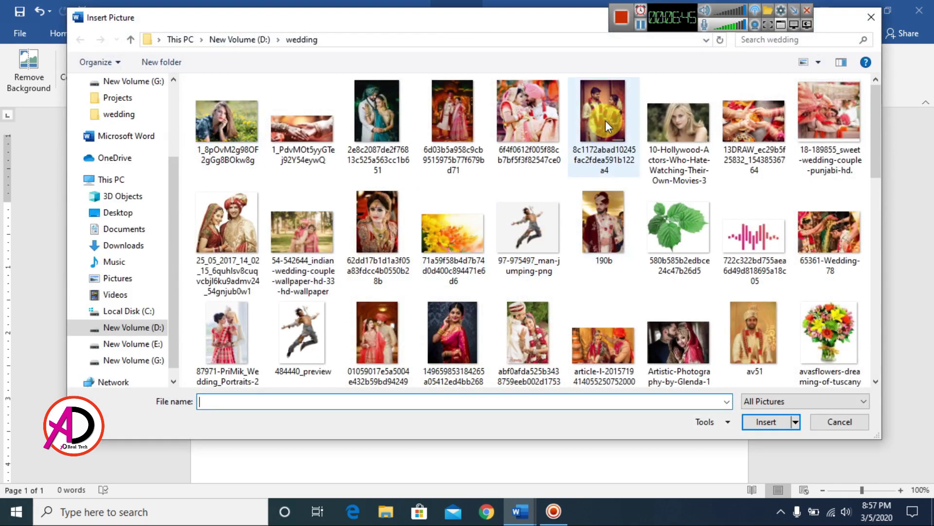
pyautogui.click(528, 115)
pyautogui.click(776, 425)
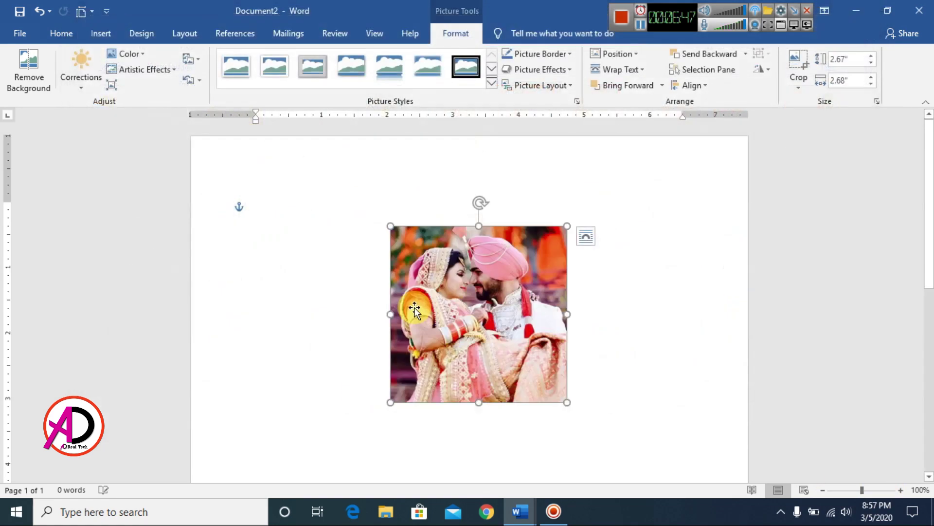
pyautogui.moveTo(500, 318); pyautogui.dragTo(410, 317)
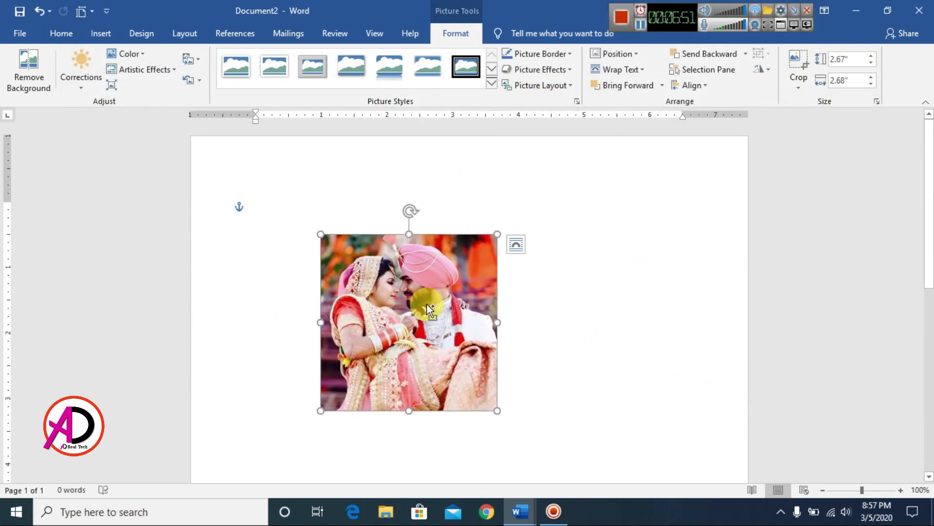
pyautogui.hotkey('ctrl', 'z')
pyautogui.hotkey('ctrl', 'z')
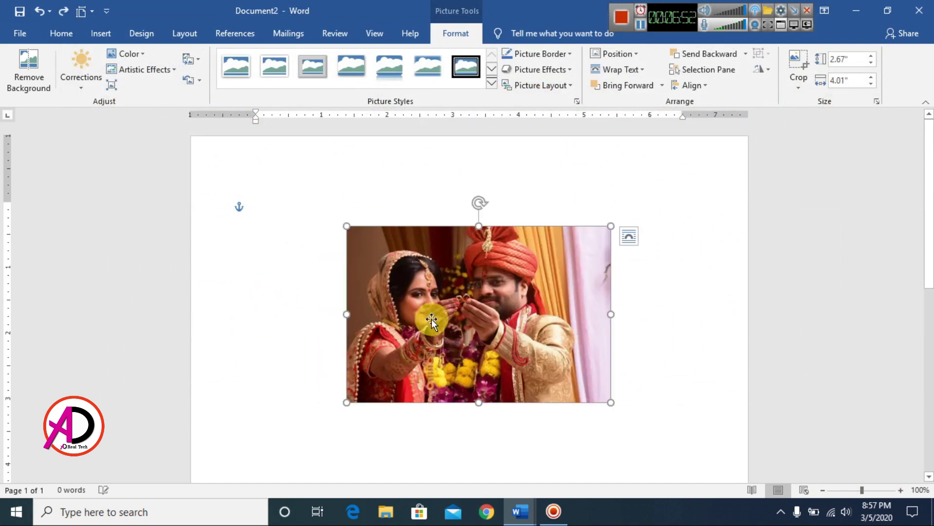
# Reset the picture and replace it with the bride portrait from a file
pyautogui.click(200, 81)
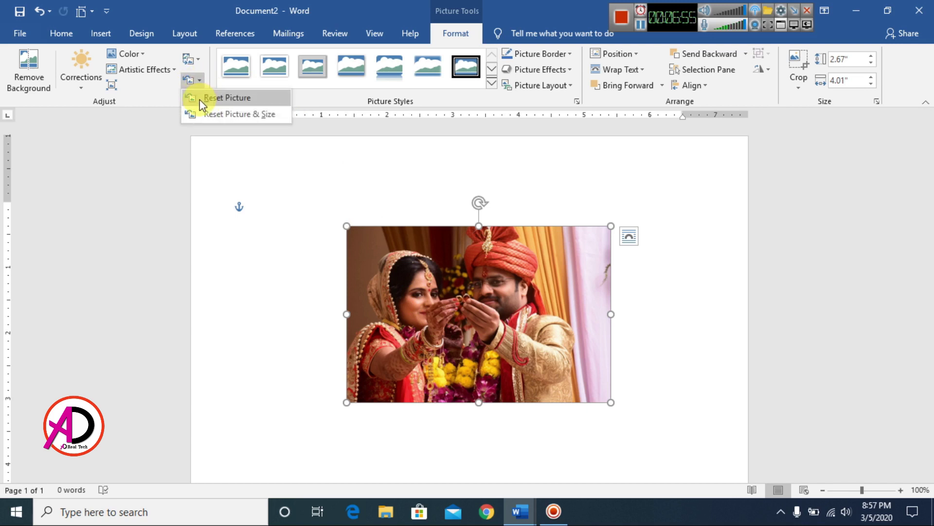
pyautogui.click(248, 102)
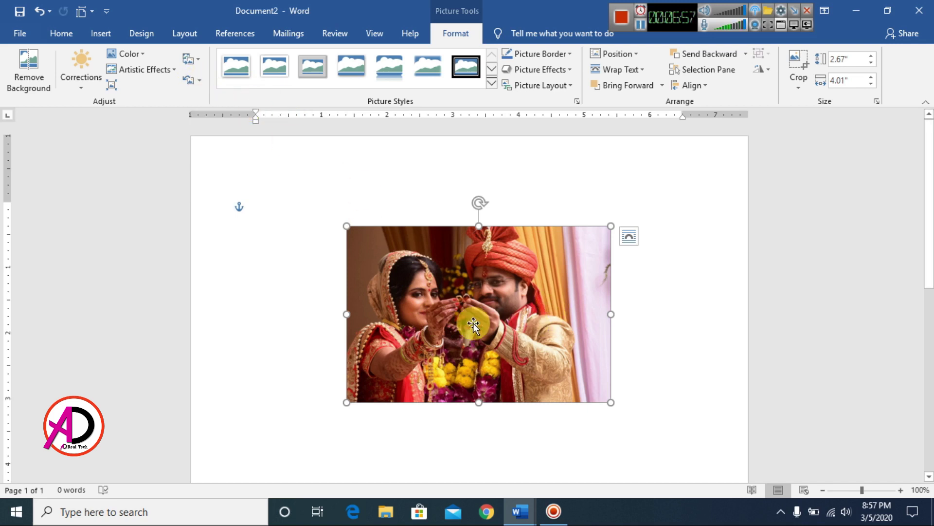
pyautogui.click(193, 62)
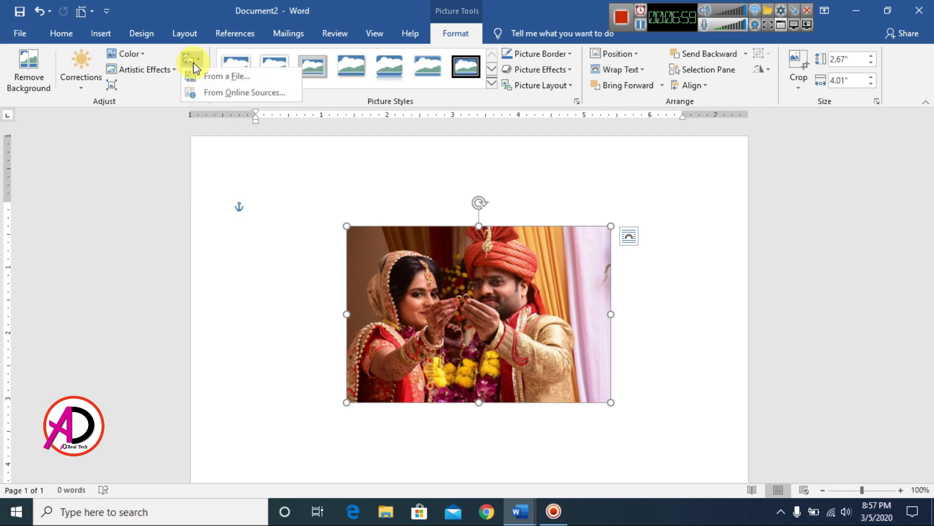
pyautogui.click(216, 92)
pyautogui.click(412, 238)
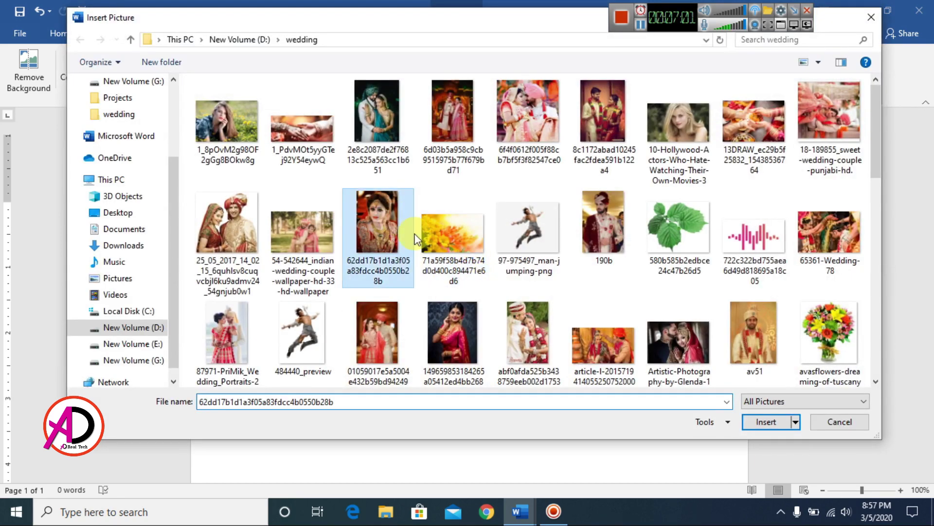
pyautogui.click(774, 422)
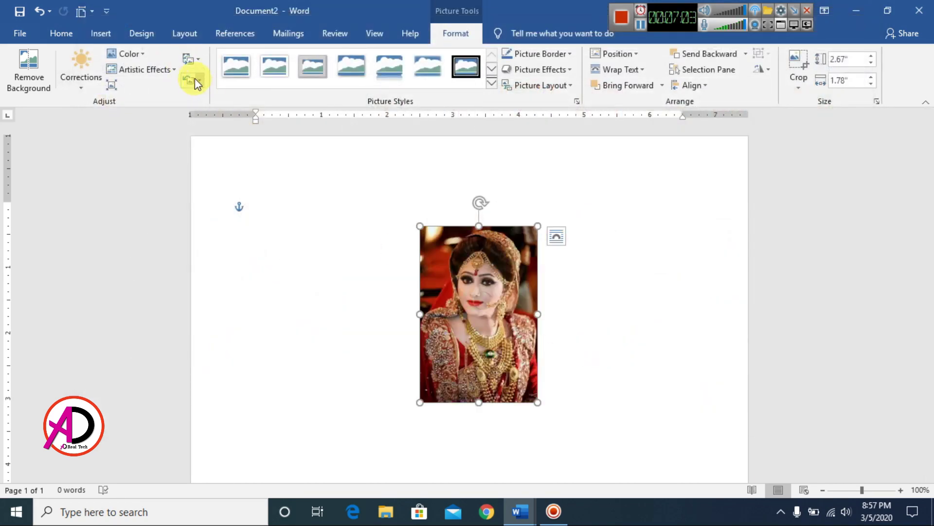
# Reset the portrait's formatting and size, then shrink it to 4.24" by 2.83"
pyautogui.click(197, 81)
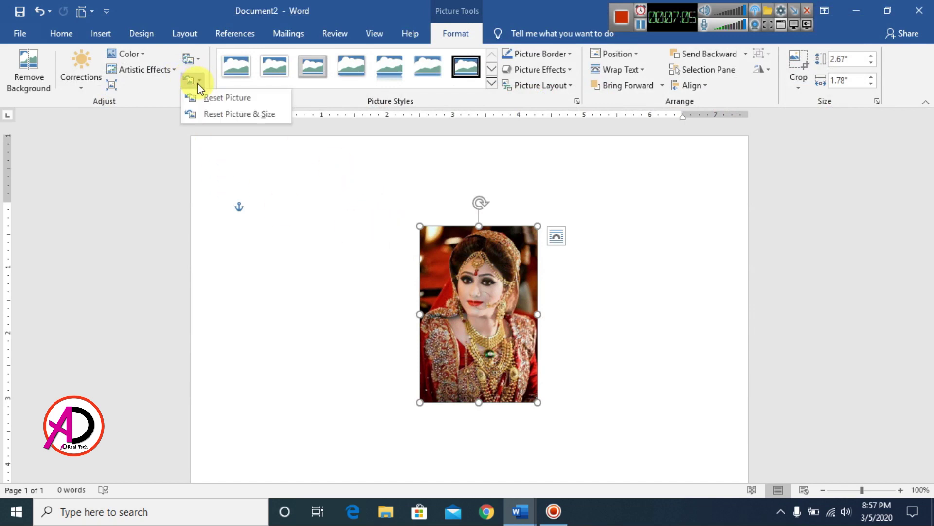
pyautogui.click(206, 98)
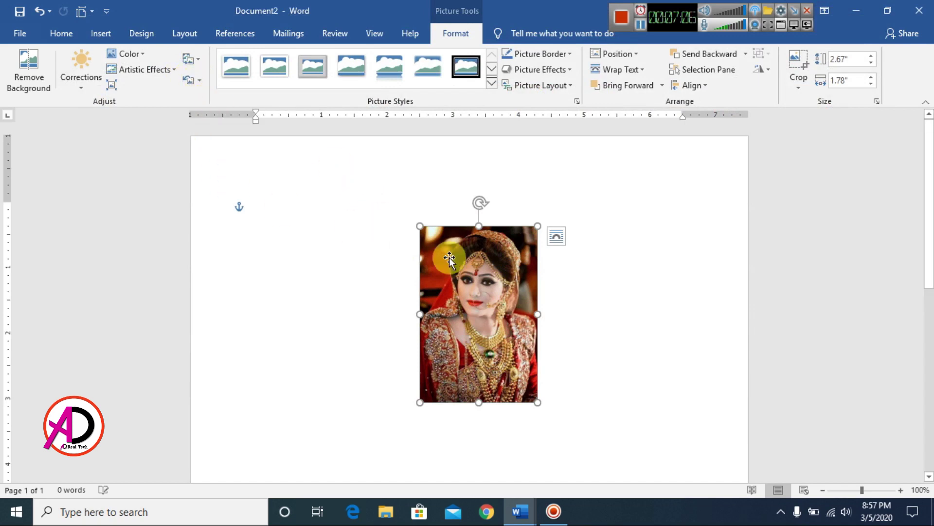
pyautogui.click(201, 81)
pyautogui.click(239, 113)
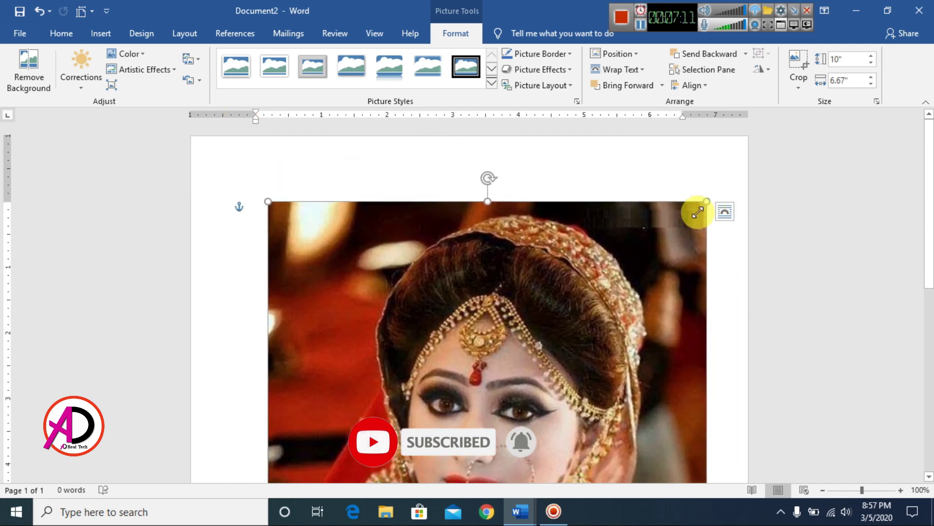
pyautogui.moveTo(698, 212); pyautogui.dragTo(501, 397)
pyautogui.scroll(-5, 484, 396)
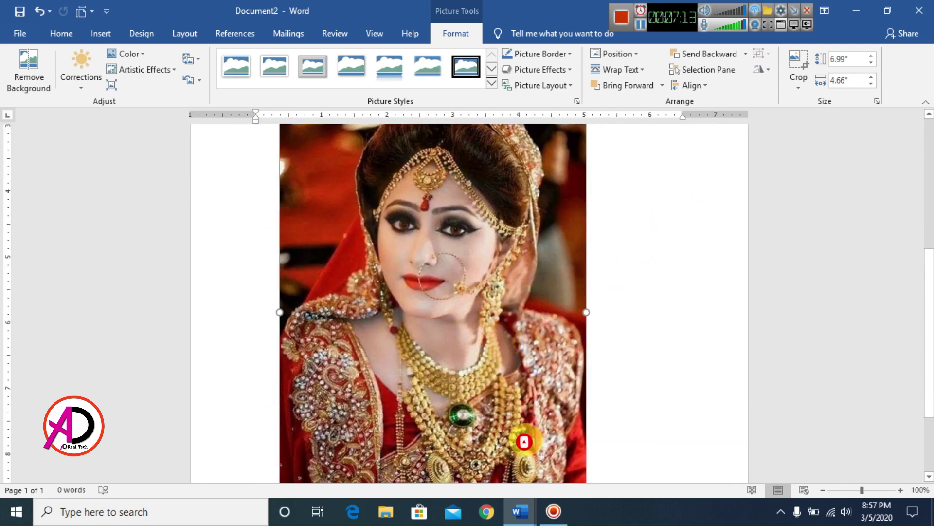
pyautogui.scroll(3, 524, 441)
pyautogui.moveTo(586, 162); pyautogui.dragTo(466, 343)
pyautogui.scroll(-4, 467, 246)
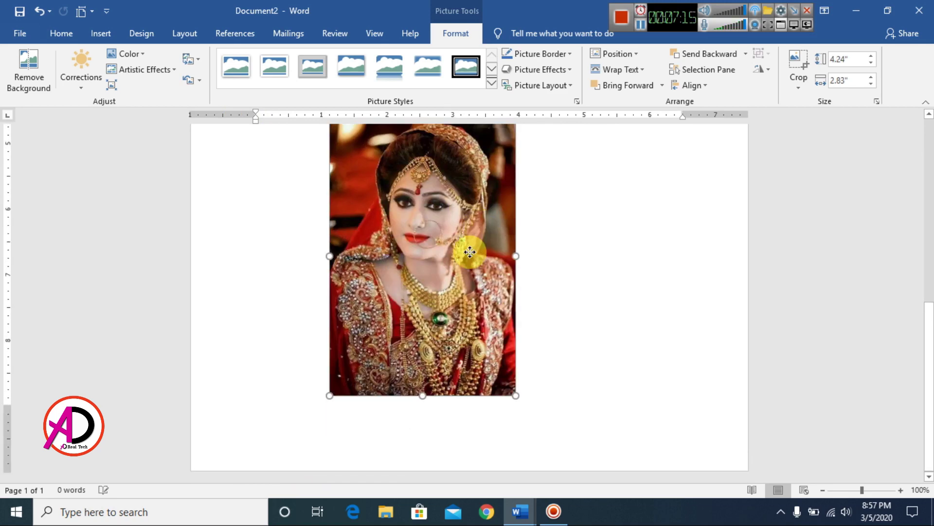
# Try a gray recolour on the bride portrait, then reset it to full colour
pyautogui.click(69, 69)
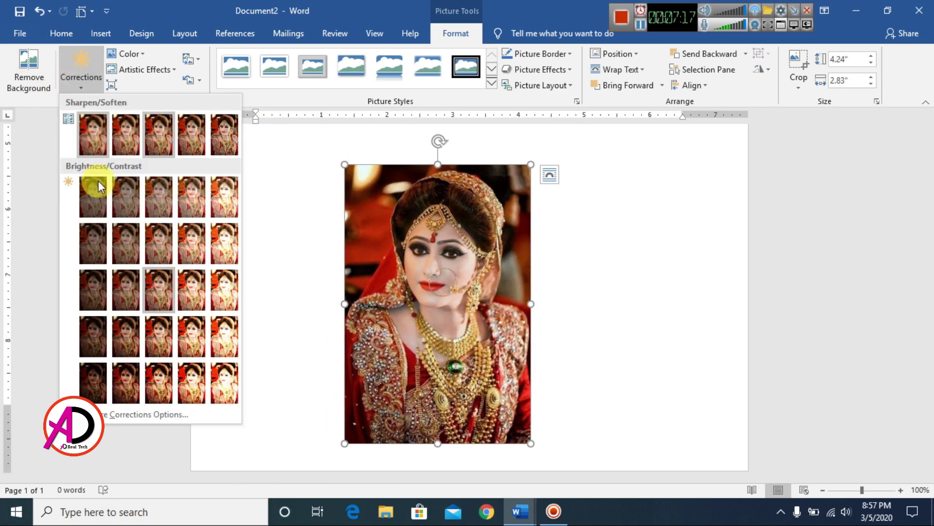
pyautogui.click(159, 235)
pyautogui.click(127, 53)
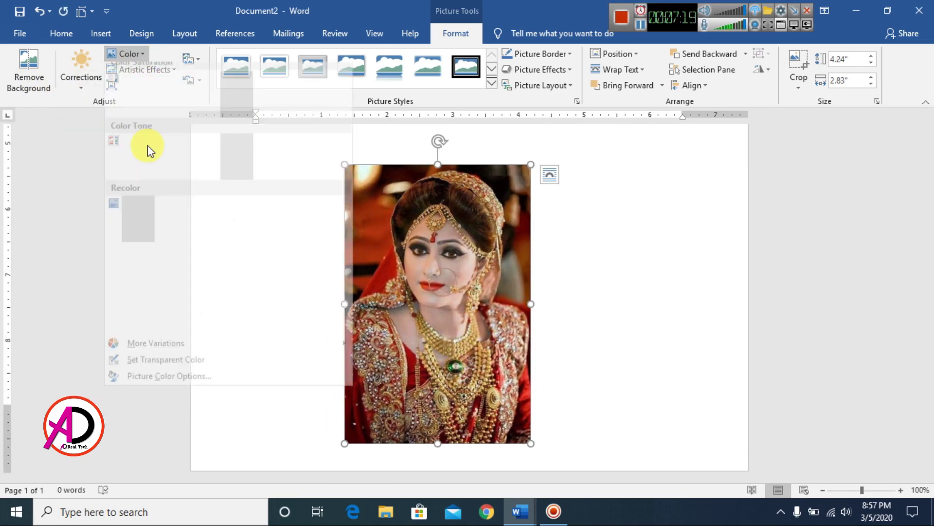
pyautogui.click(242, 273)
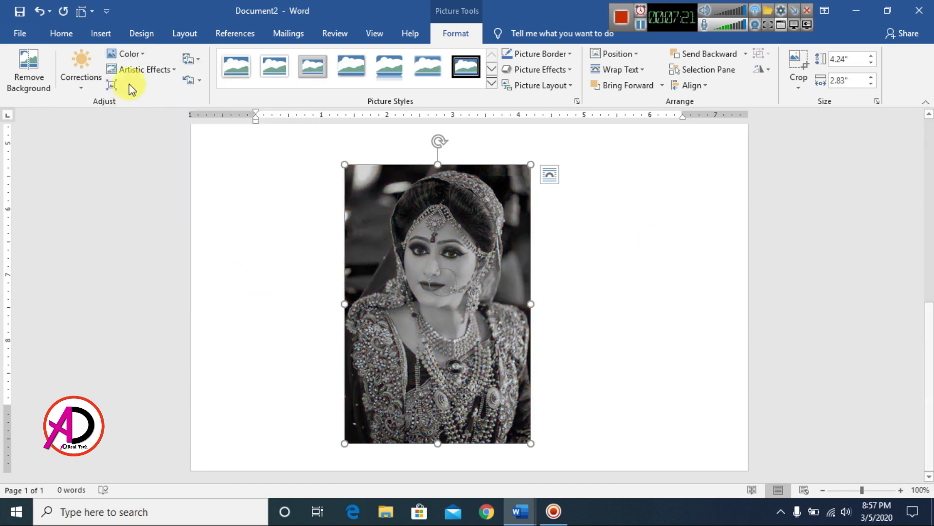
pyautogui.scroll(1, 469, 306)
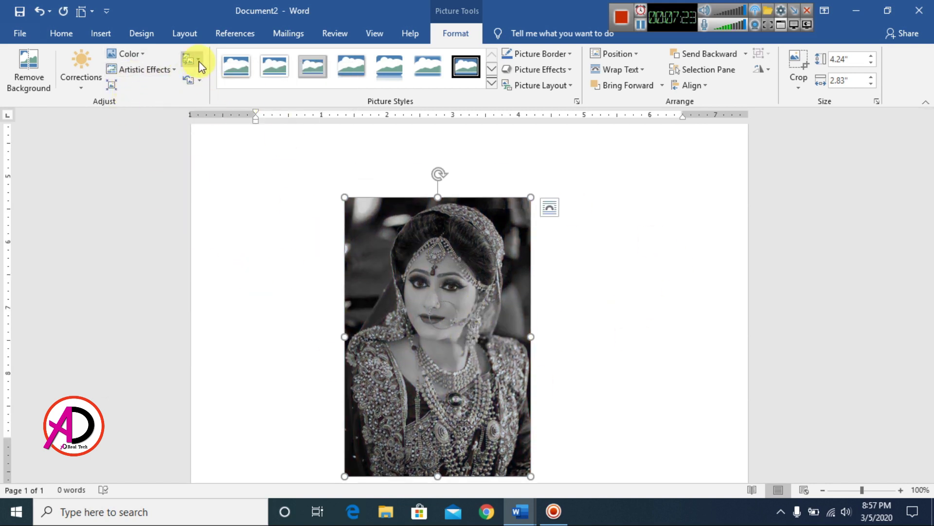
pyautogui.click(200, 81)
pyautogui.click(205, 97)
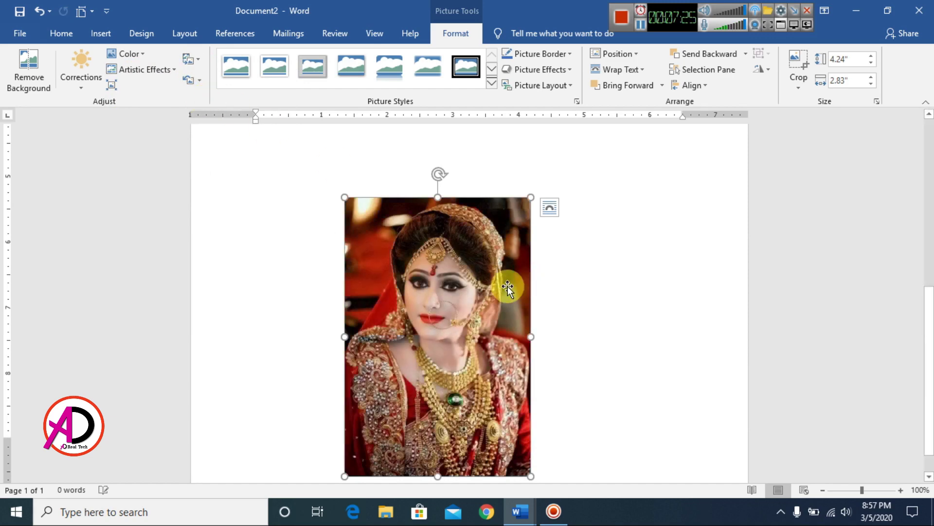
# Move the bride portrait slightly to the left
pyautogui.scroll(-4, 438, 321)
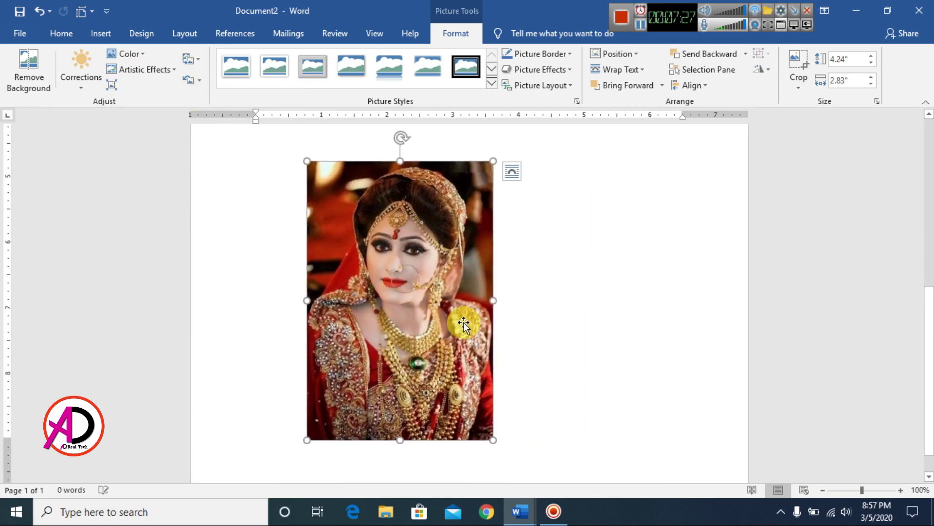
pyautogui.scroll(1, 474, 346)
pyautogui.click(477, 260)
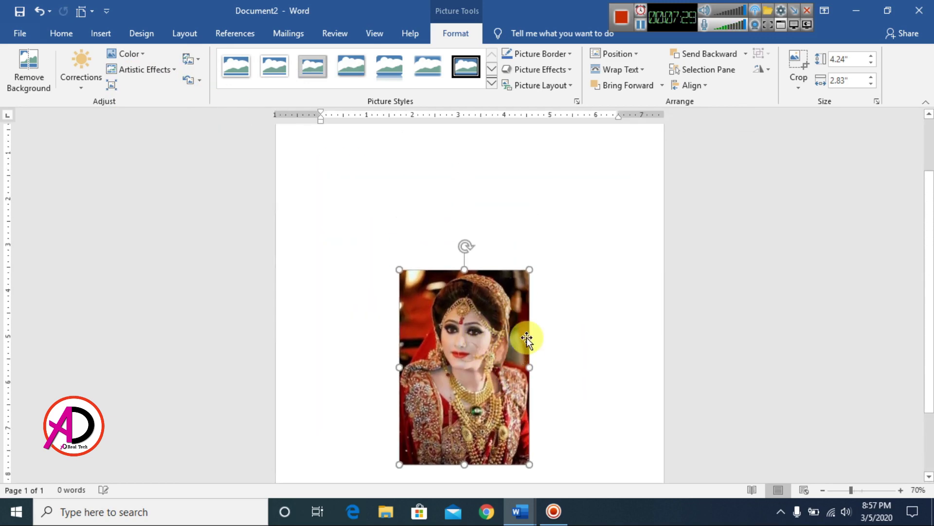
pyautogui.moveTo(463, 257); pyautogui.dragTo(447, 259)
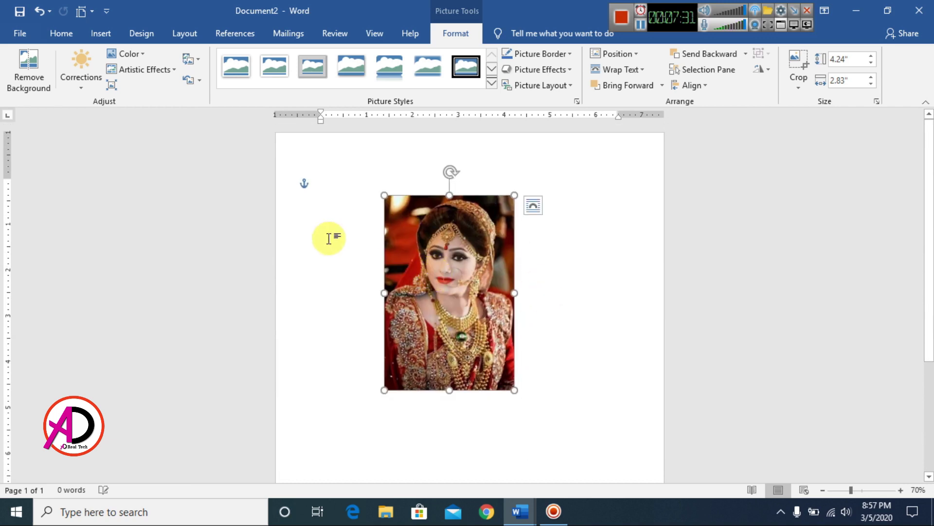
# Delete the bride portrait and insert the colomono photo from the wedding folder
pyautogui.press('Delete')
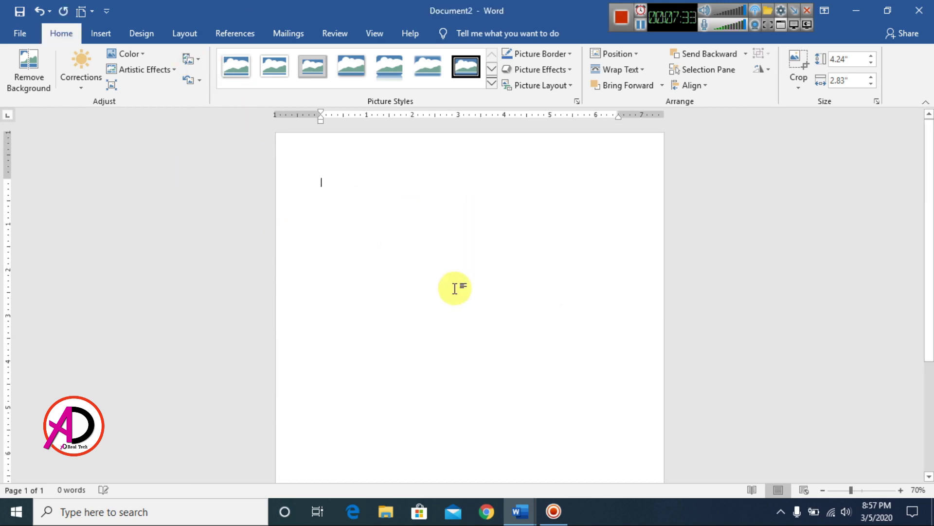
pyautogui.click(102, 34)
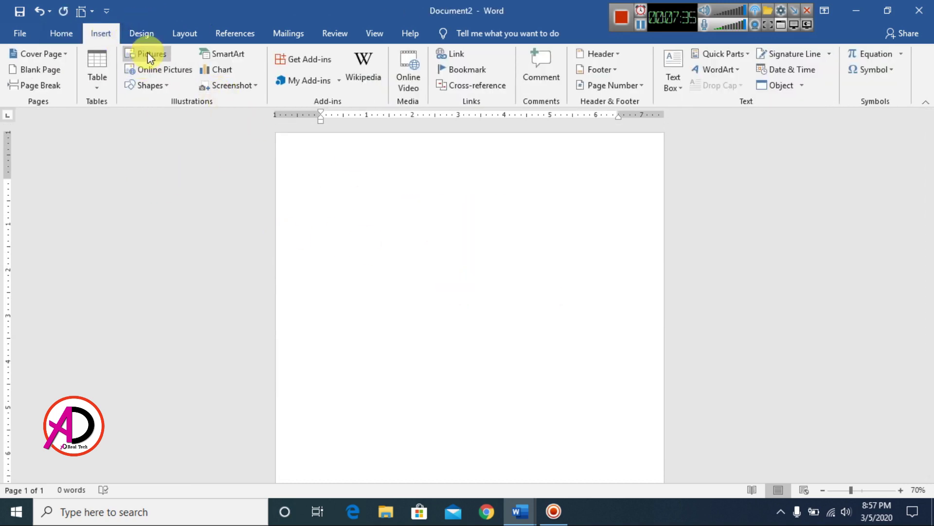
pyautogui.click(148, 53)
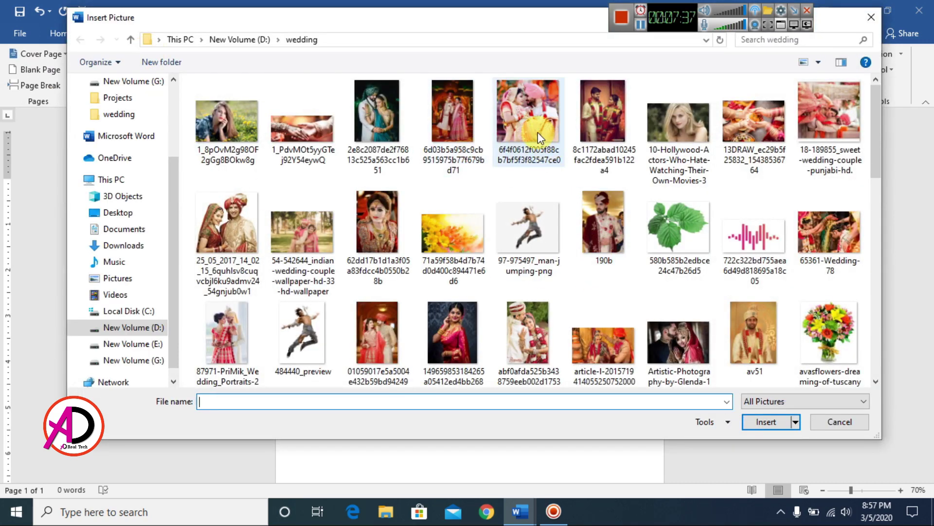
pyautogui.click(539, 137)
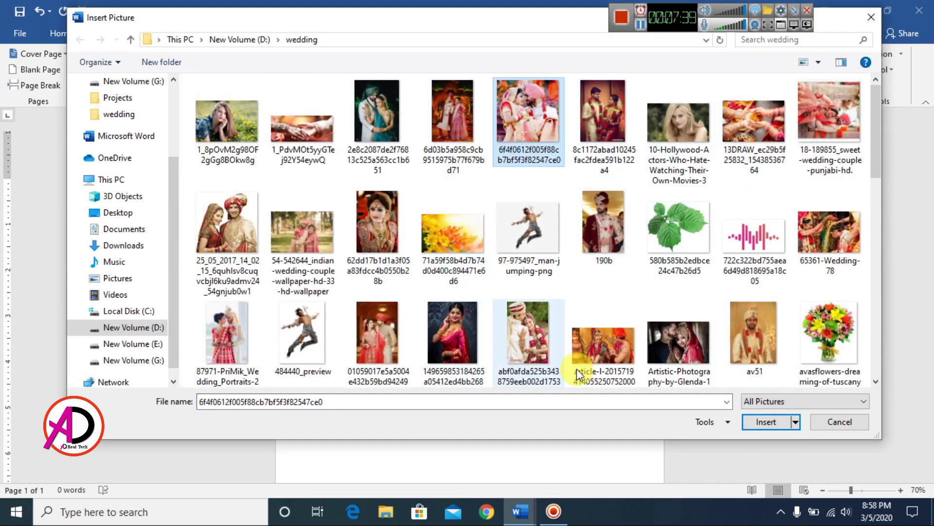
pyautogui.scroll(-1, 621, 343)
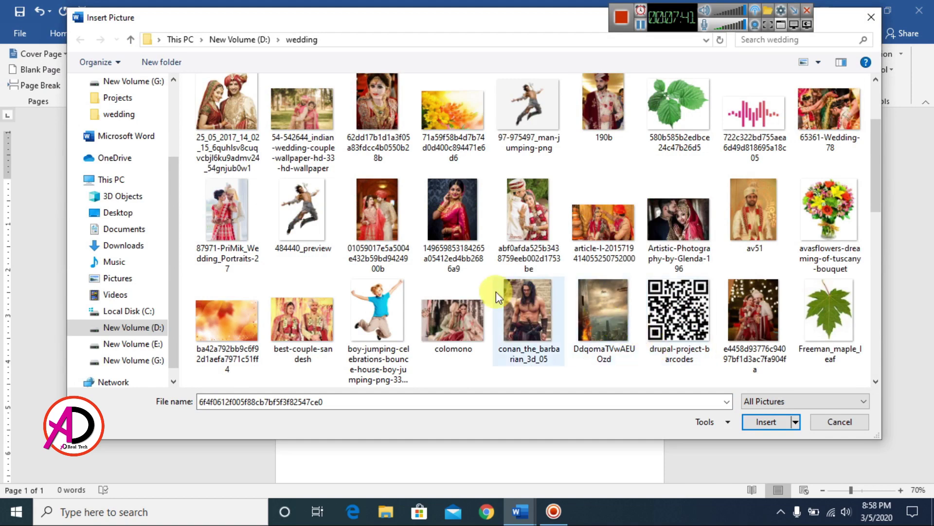
pyautogui.click(447, 314)
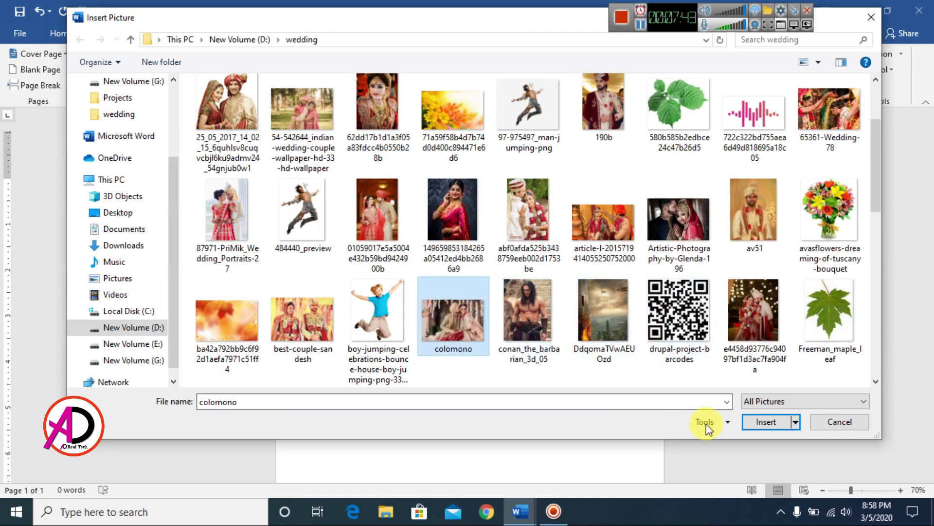
pyautogui.click(772, 431)
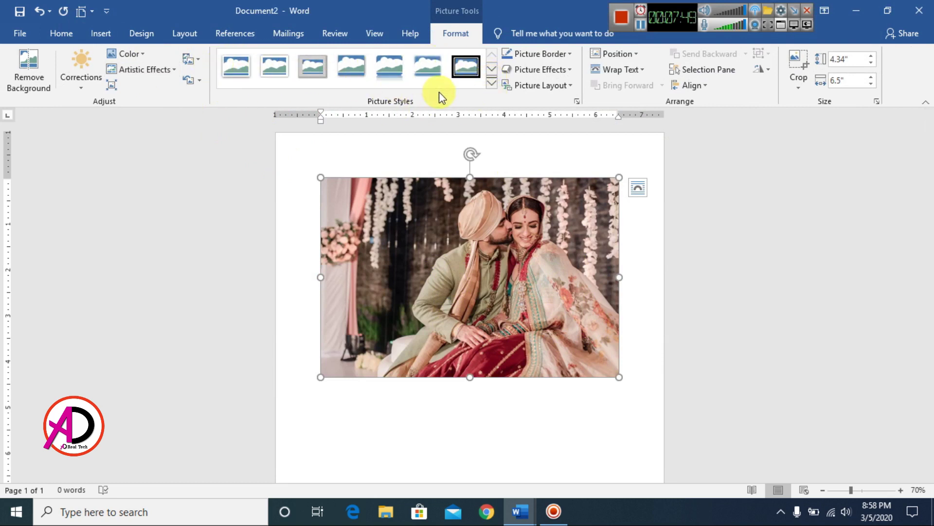
pyautogui.click(492, 83)
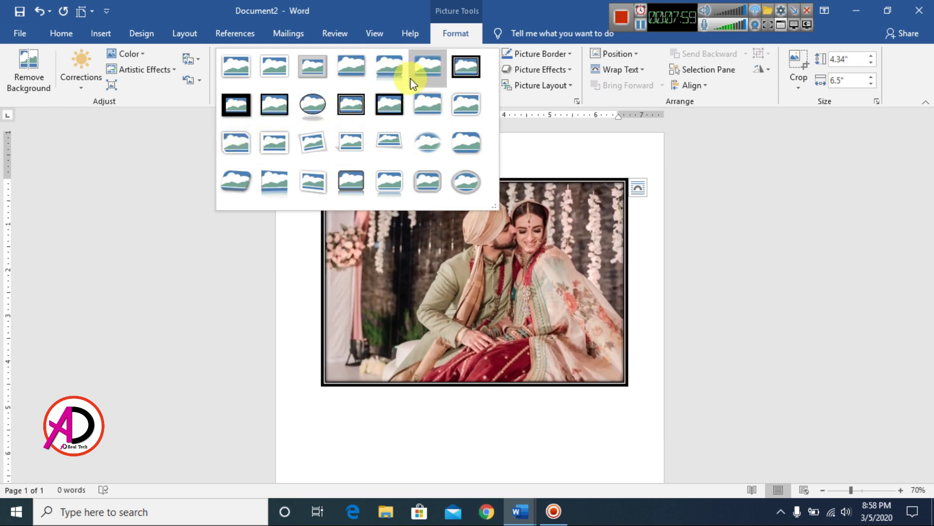
pyautogui.click(384, 73)
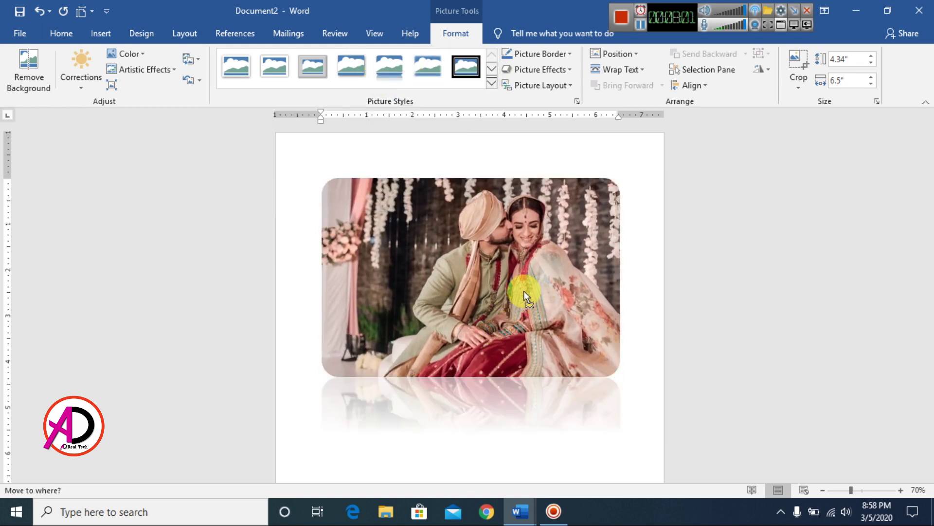
pyautogui.click(628, 70)
pyautogui.click(643, 187)
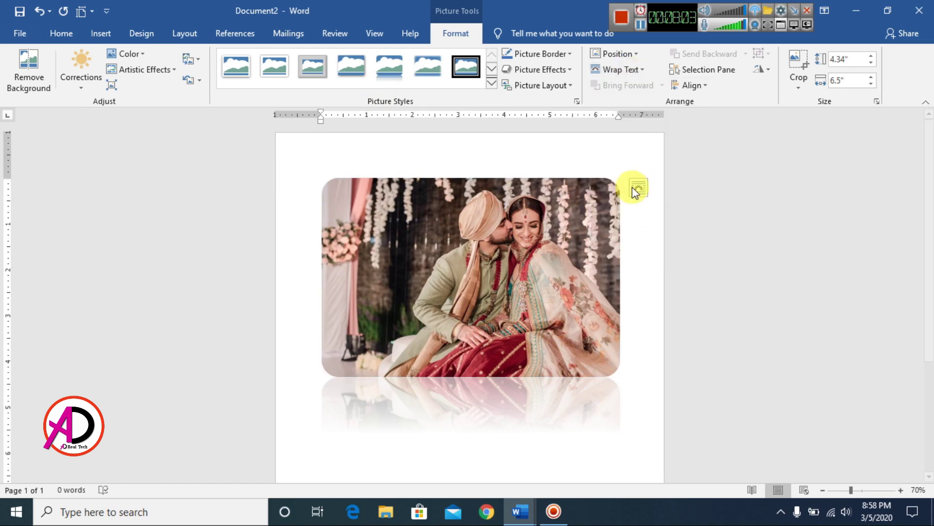
pyautogui.moveTo(467, 298); pyautogui.dragTo(456, 282)
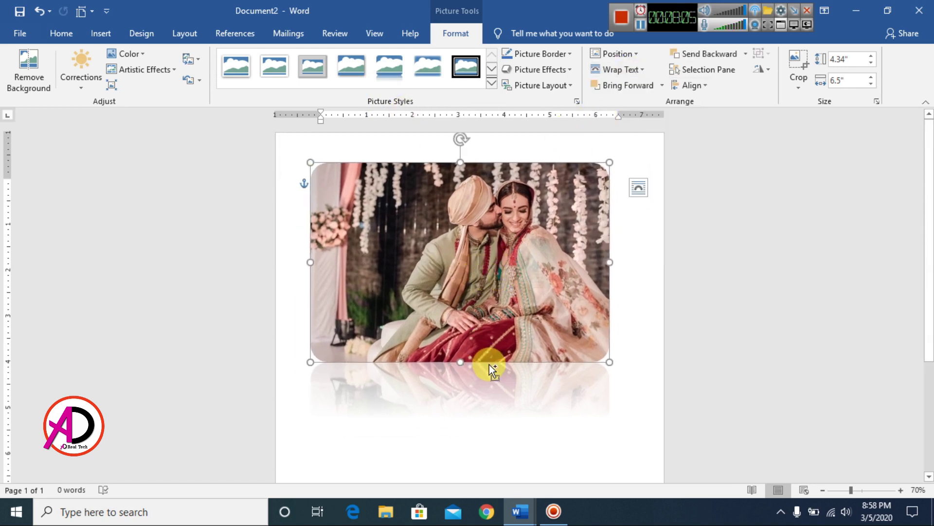
pyautogui.hotkey('ctrl', 'z')
pyautogui.hotkey('ctrl', 'z')
pyautogui.hotkey('ctrl', 'z')
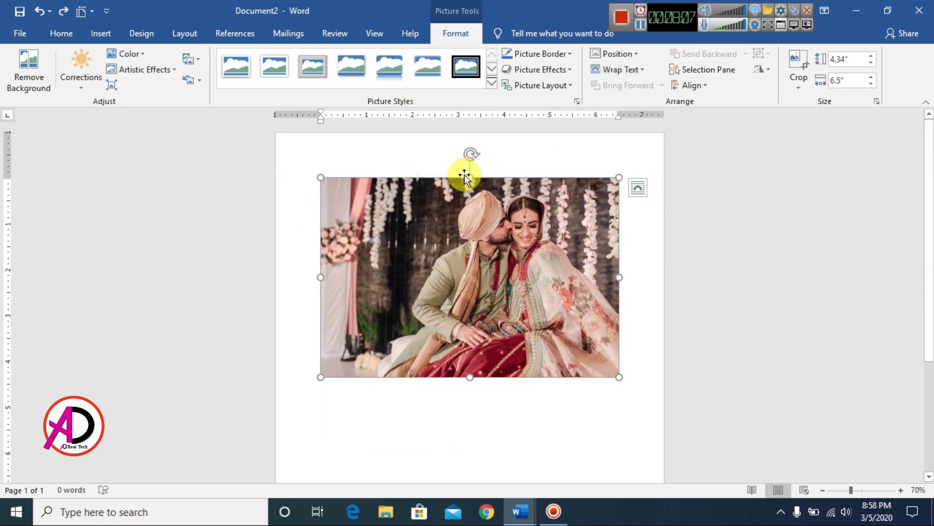
# Try a thin dark blue border on the wedding photo
pyautogui.click(549, 60)
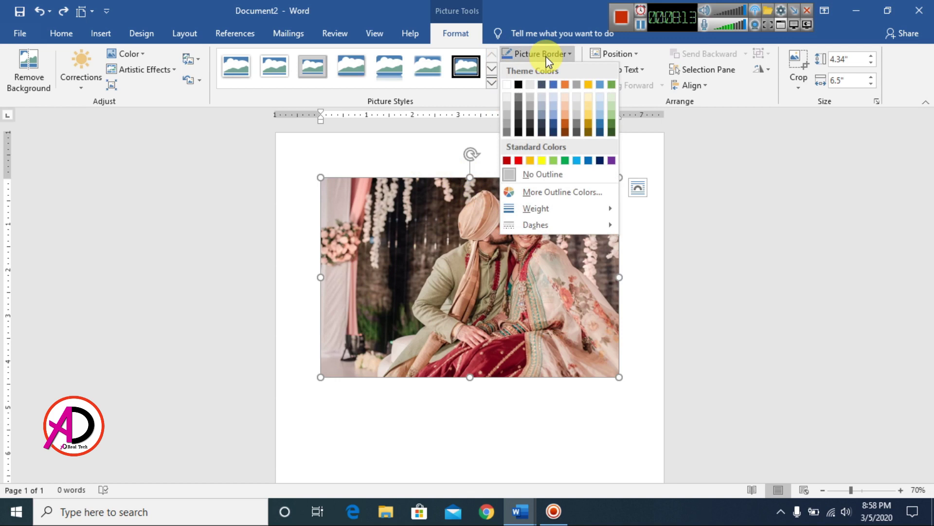
pyautogui.click(603, 160)
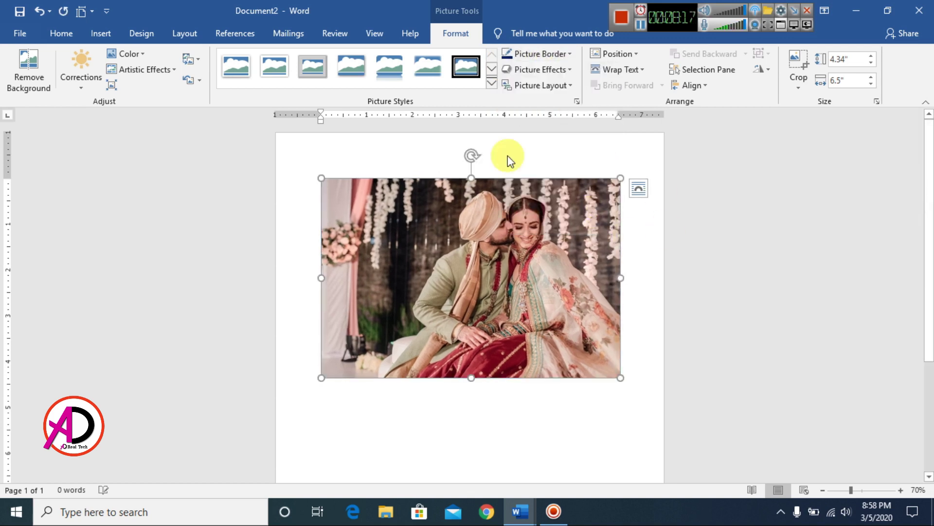
pyautogui.click(643, 278)
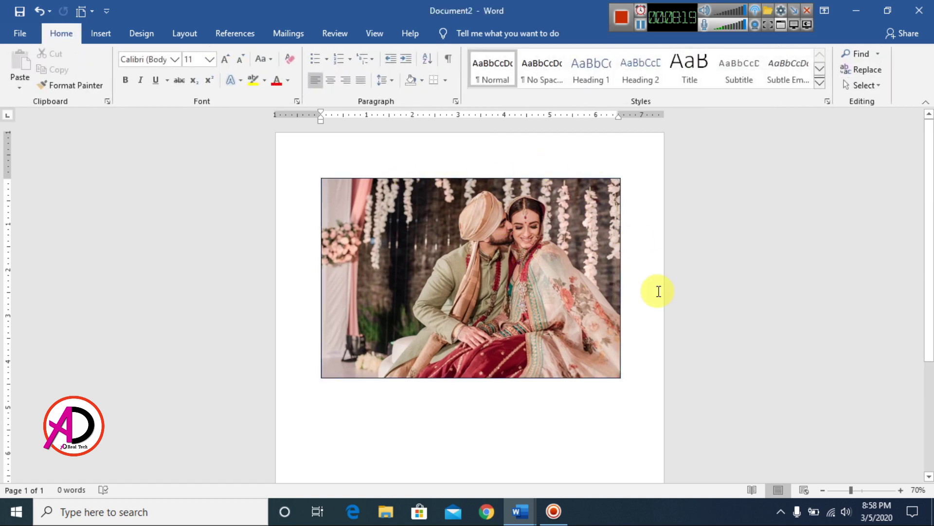
pyautogui.click(505, 252)
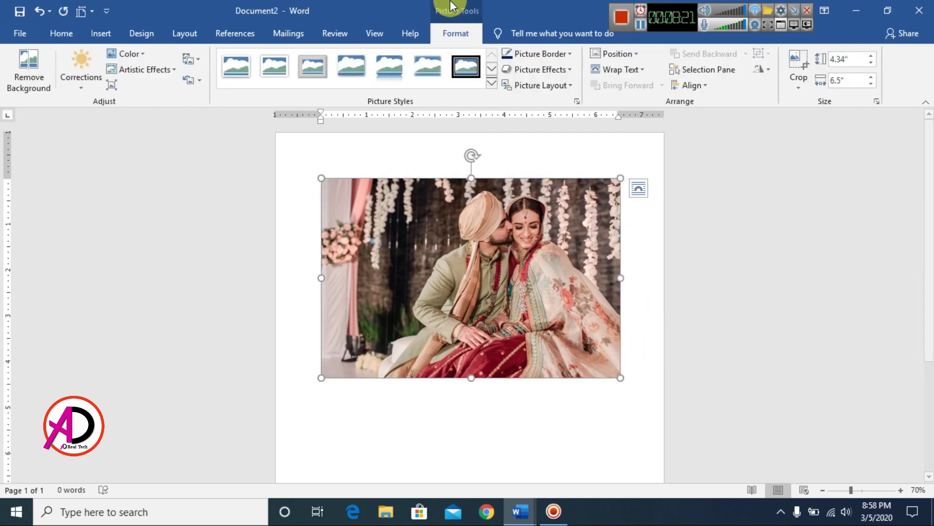
# Change the photo's border to a custom bright red (RGB 223, 8, 3)
pyautogui.click(548, 54)
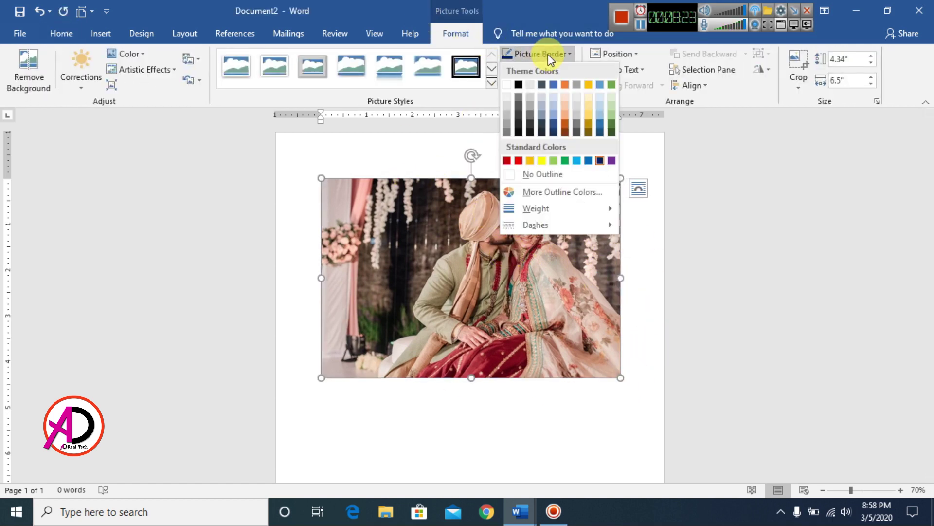
pyautogui.click(560, 195)
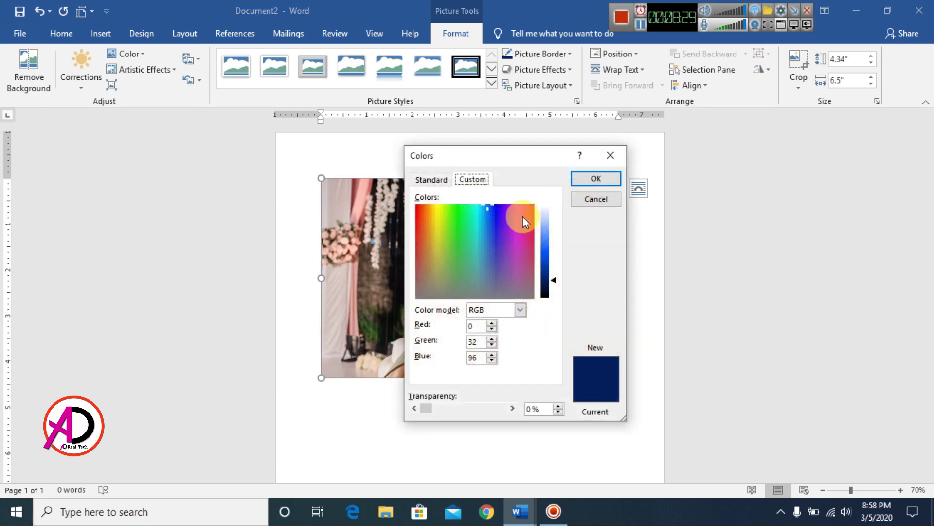
pyautogui.moveTo(510, 156); pyautogui.dragTo(609, 154)
pyautogui.click(521, 178)
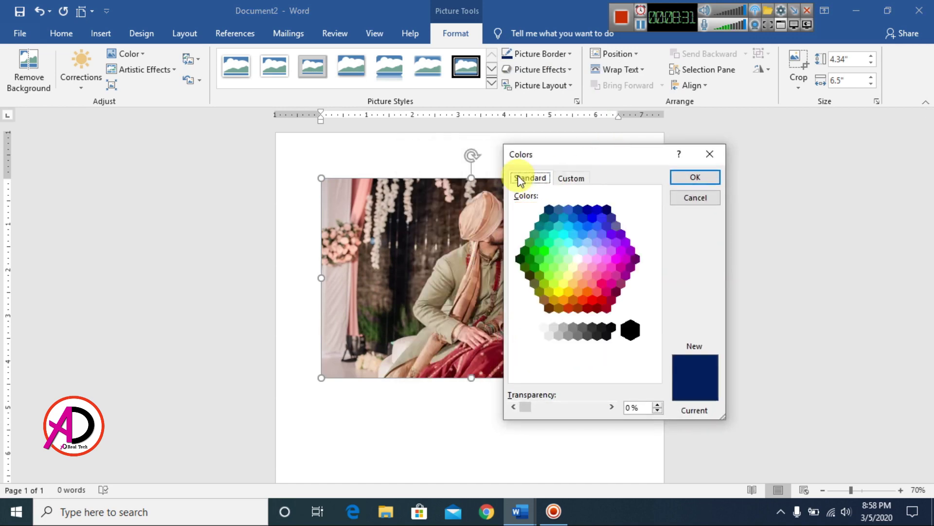
pyautogui.click(578, 179)
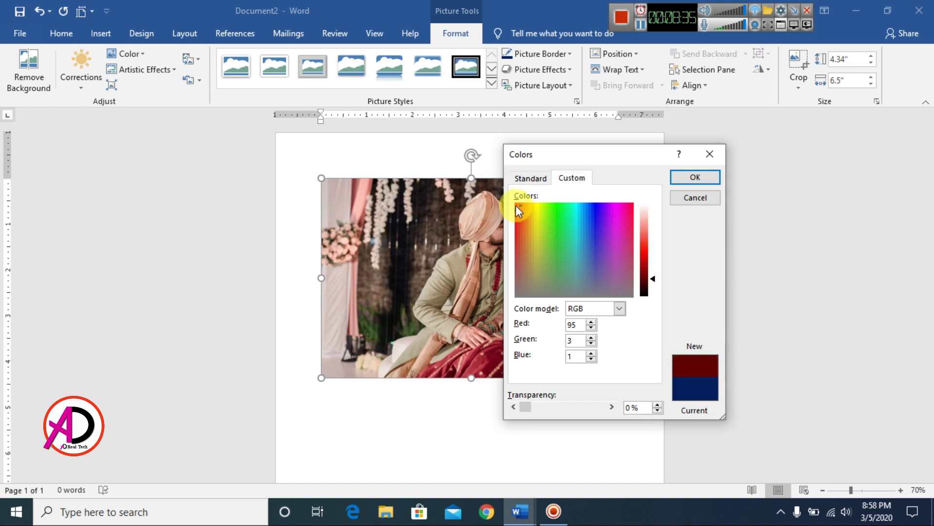
pyautogui.moveTo(653, 278); pyautogui.dragTo(653, 255)
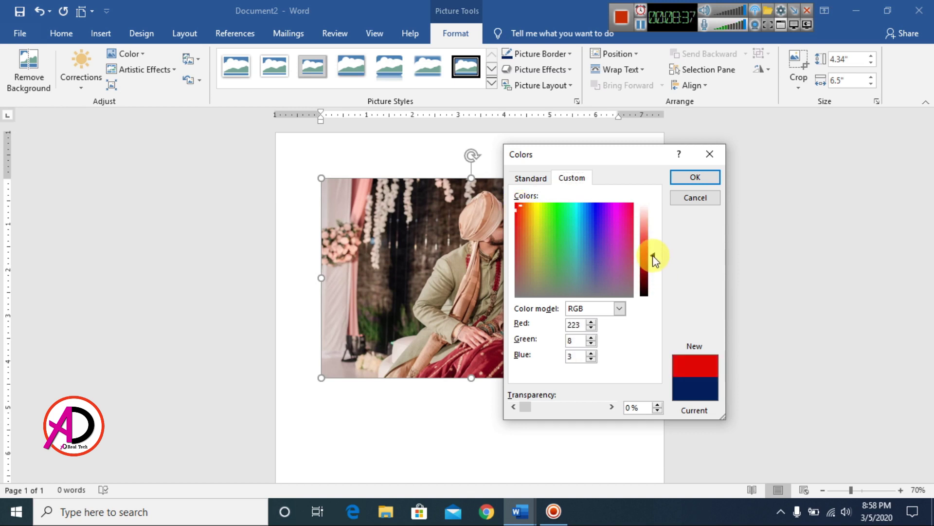
pyautogui.click(716, 178)
# Make the red border 6 pt thick
pyautogui.click(568, 56)
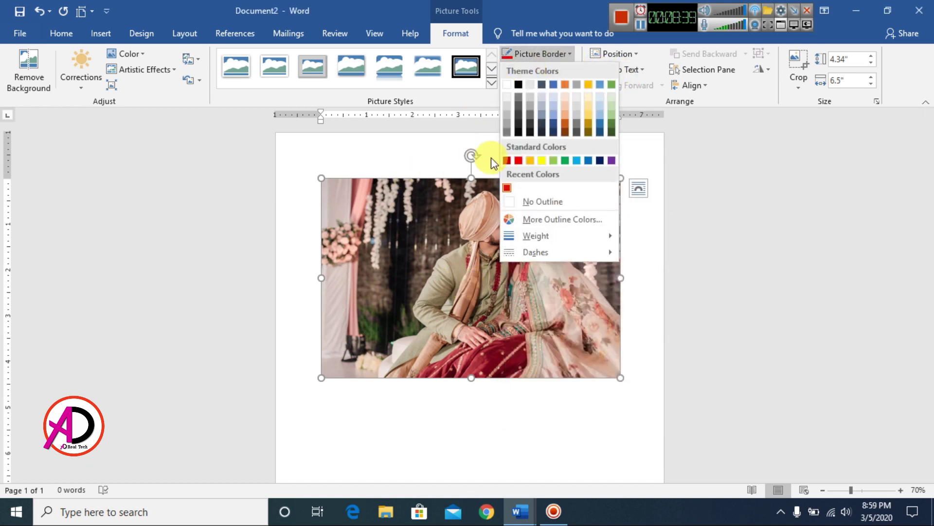
pyautogui.moveTo(560, 237)
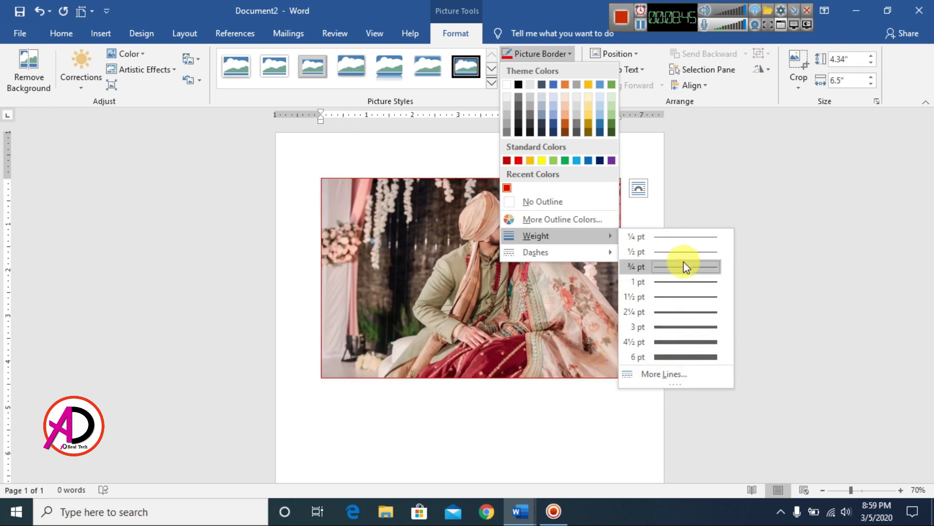
pyautogui.click(679, 356)
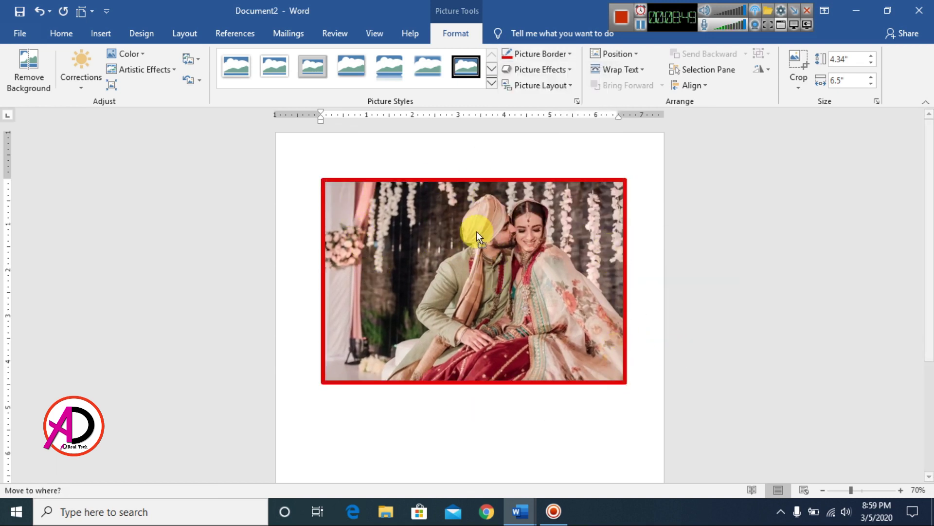
# Float the wedding photo in front of text and try a round-dot border
pyautogui.click(621, 69)
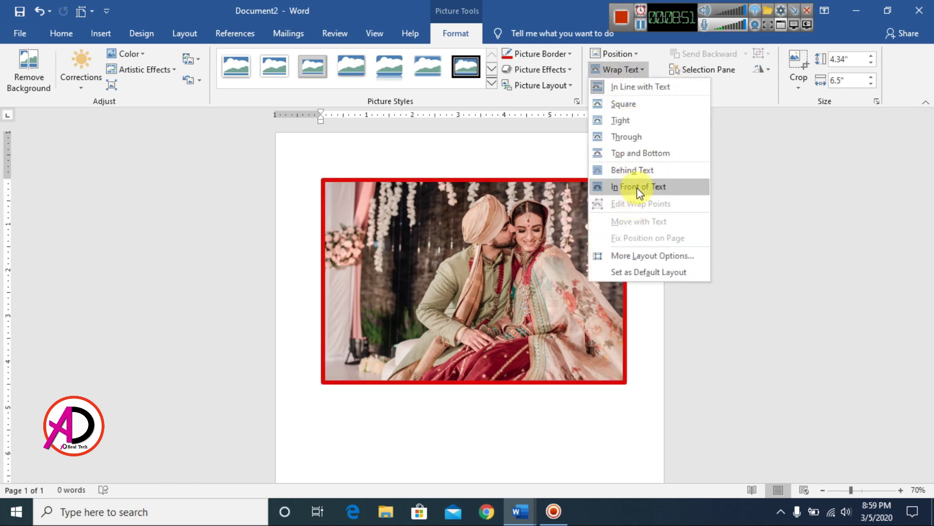
pyautogui.click(636, 188)
pyautogui.click(550, 56)
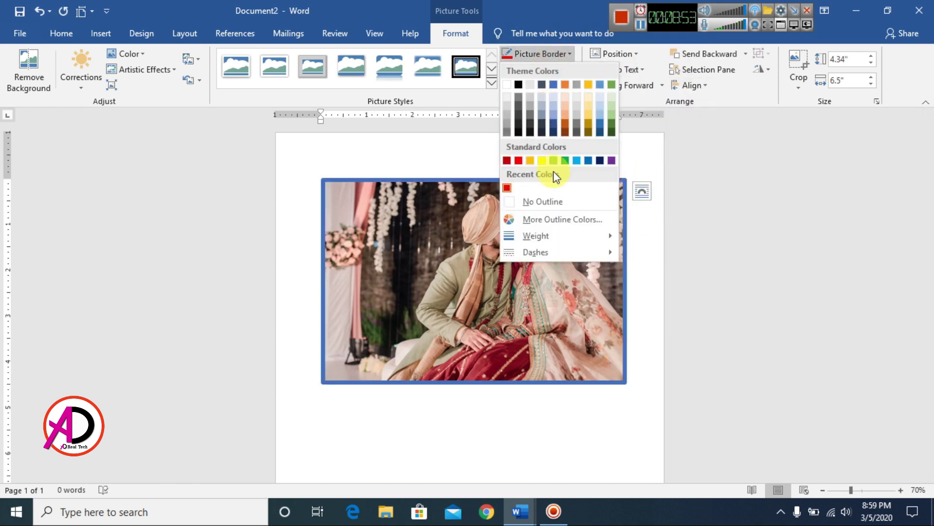
pyautogui.moveTo(539, 252)
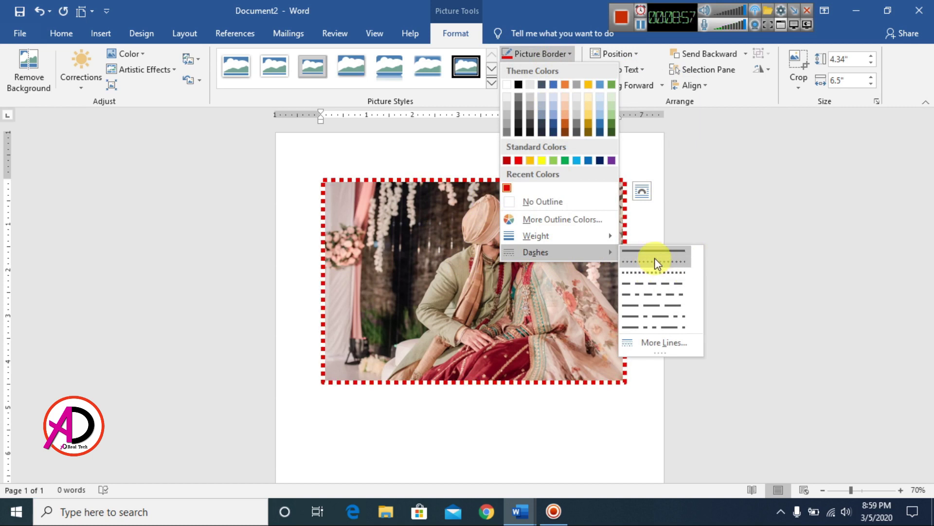
pyautogui.click(652, 270)
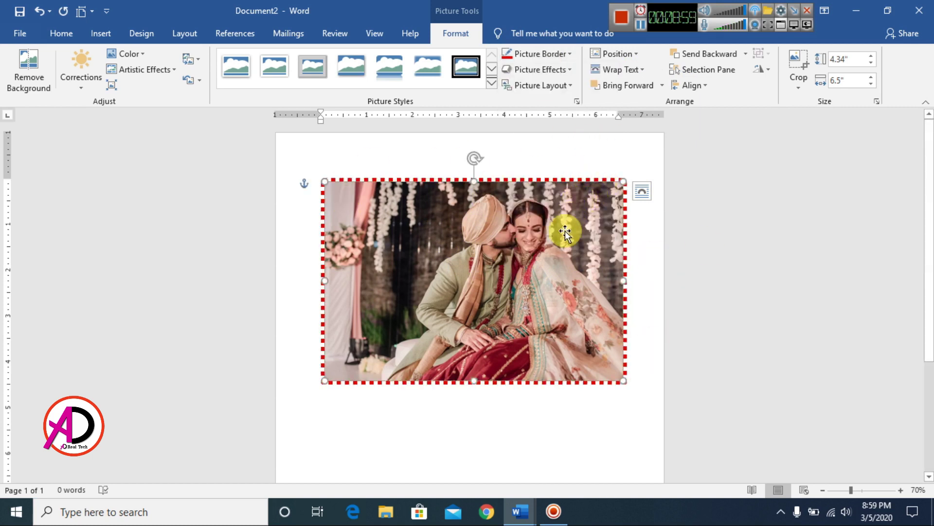
# Remove the photo's border entirely with No Outline
pyautogui.click(642, 191)
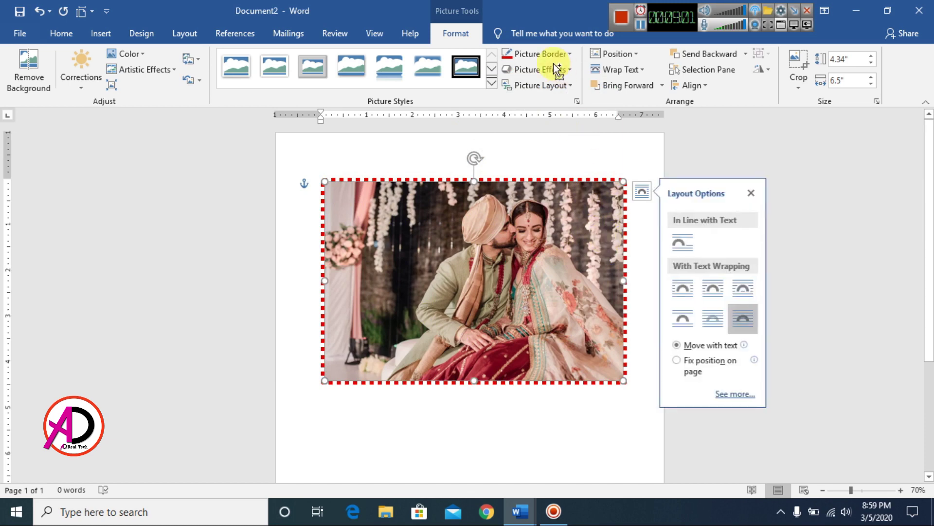
pyautogui.click(542, 54)
pyautogui.click(540, 201)
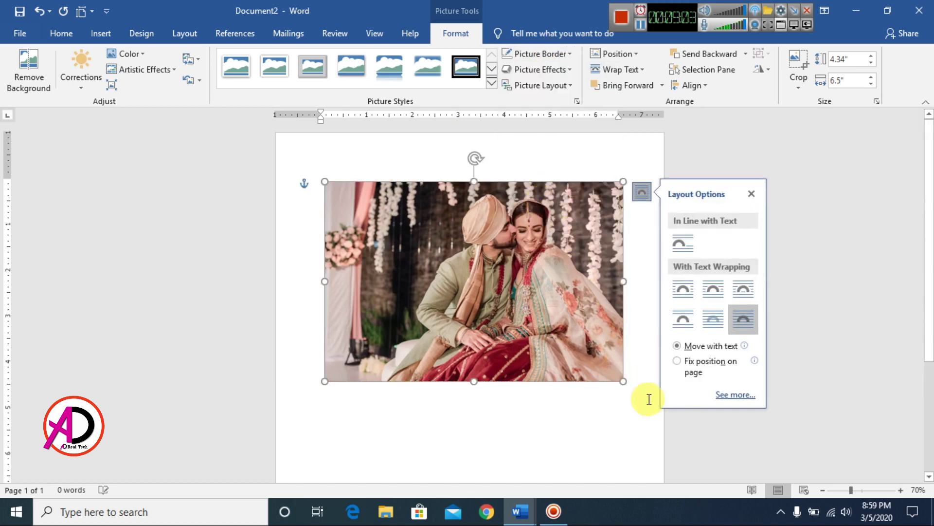
pyautogui.click(647, 411)
pyautogui.click(547, 298)
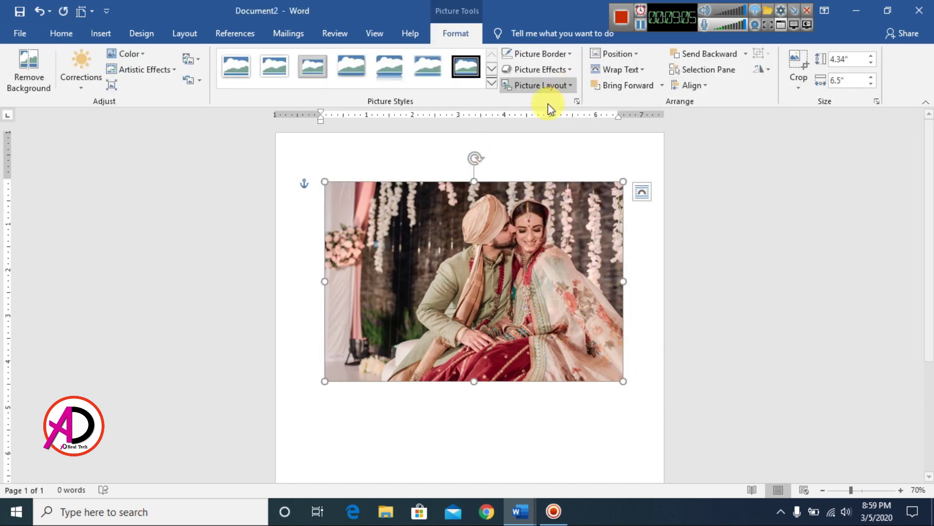
# Apply a trial 3-D preset effect to the wedding photo
pyautogui.moveTo(550, 273); pyautogui.dragTo(529, 245)
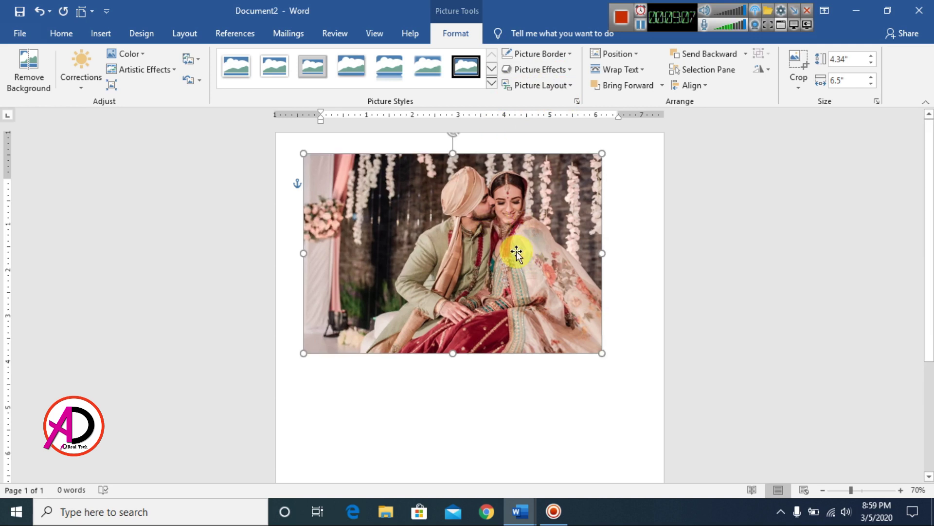
pyautogui.click(548, 71)
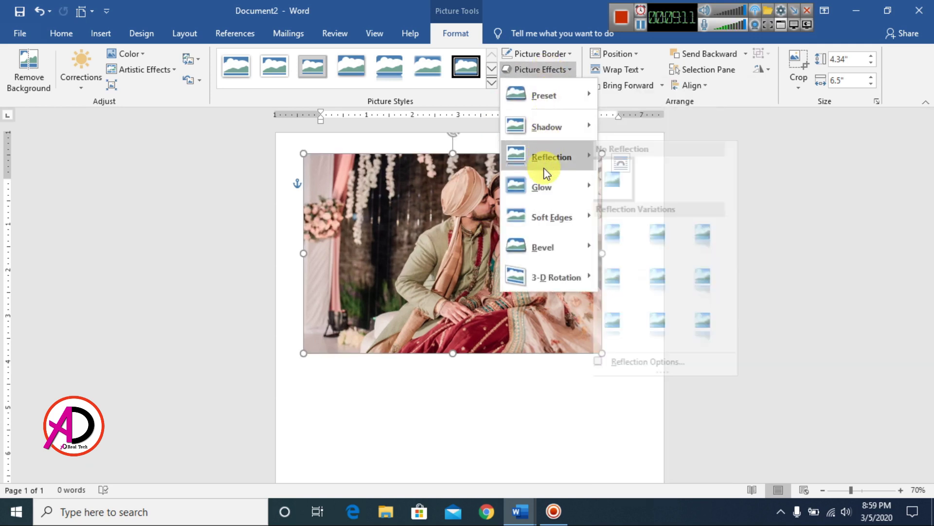
pyautogui.moveTo(544, 217)
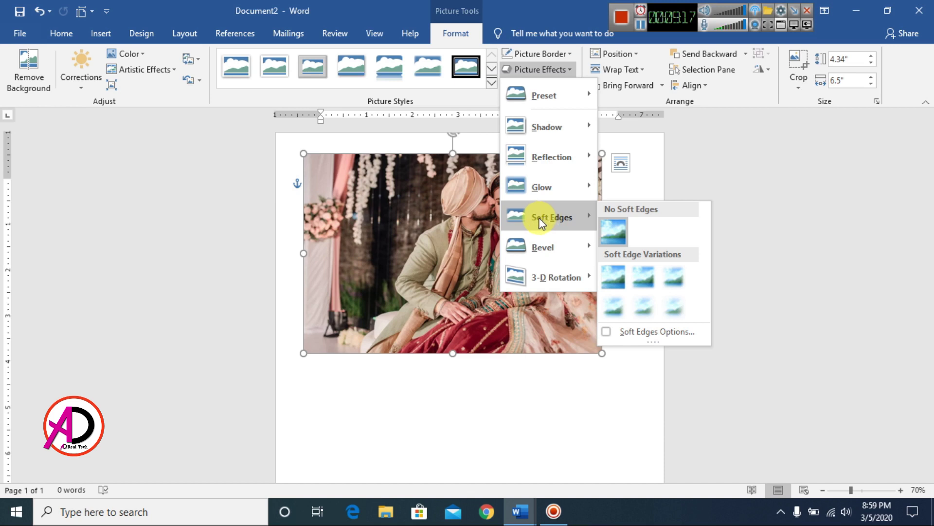
pyautogui.moveTo(530, 100)
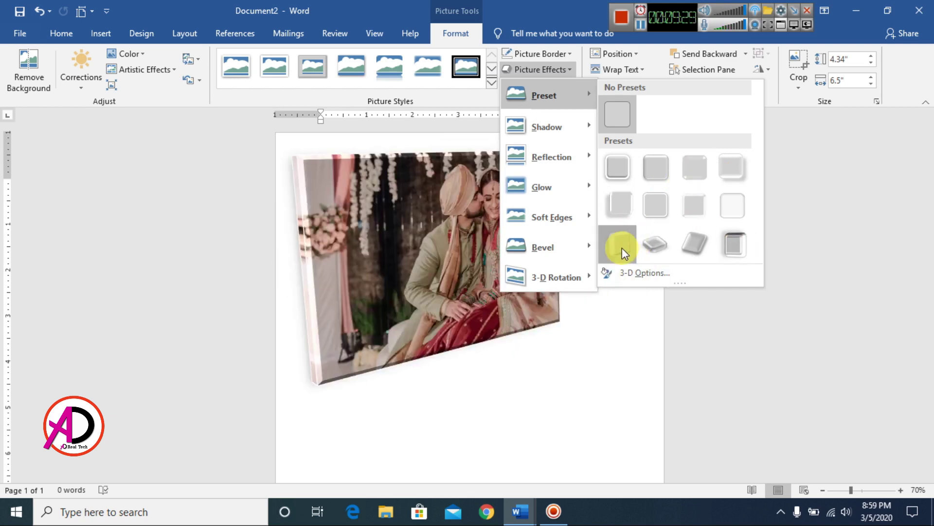
pyautogui.click(622, 247)
pyautogui.moveTo(491, 274); pyautogui.dragTo(523, 311)
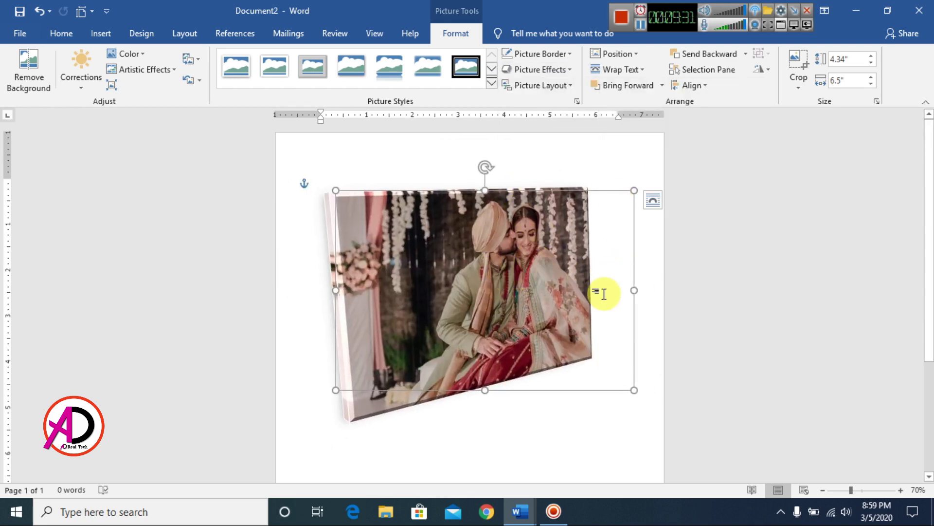
# Shrink the photo to 3.35" by 5.02", clear the 3-D preset, and centre it
pyautogui.scroll(3, 607, 298)
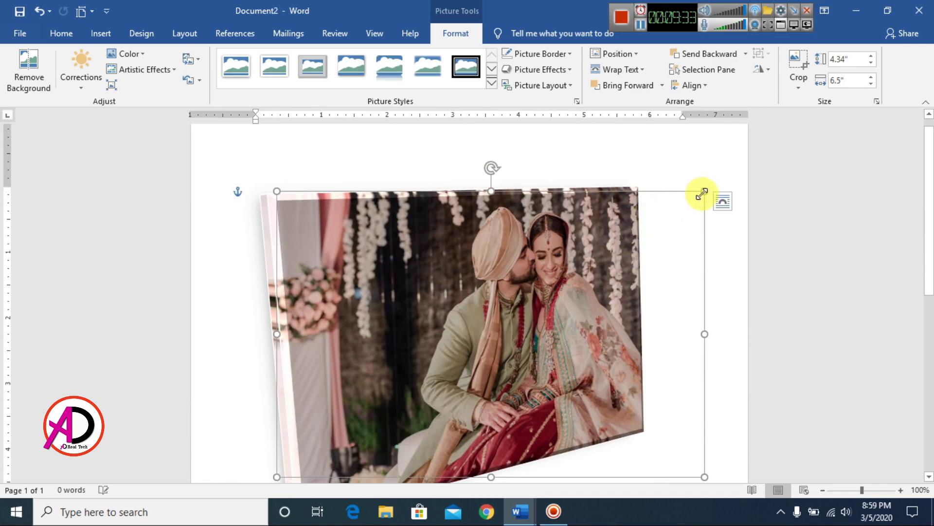
pyautogui.moveTo(704, 194); pyautogui.dragTo(607, 256)
pyautogui.moveTo(496, 298); pyautogui.dragTo(621, 254)
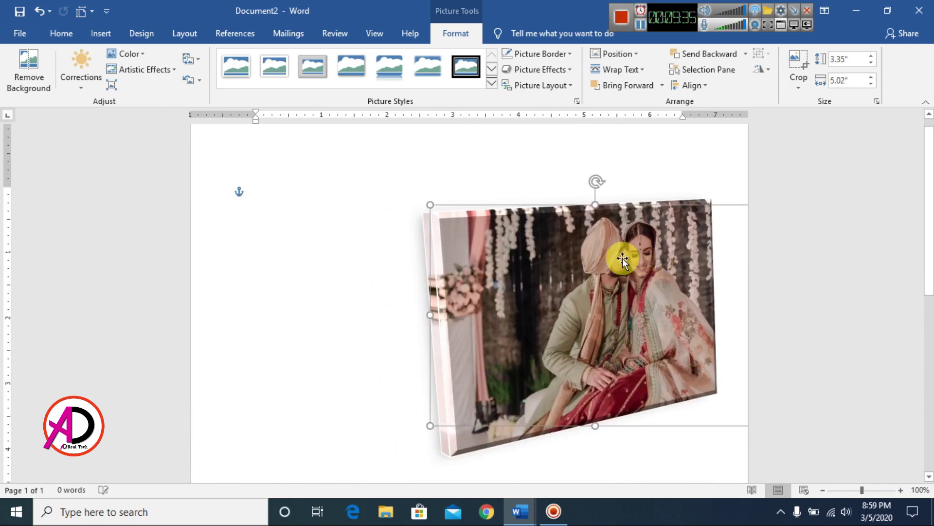
pyautogui.click(536, 69)
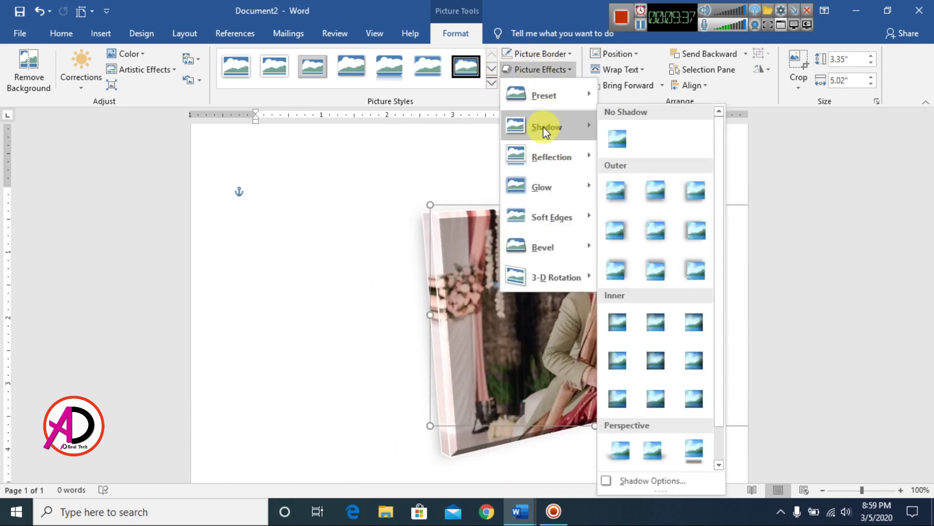
pyautogui.moveTo(544, 84)
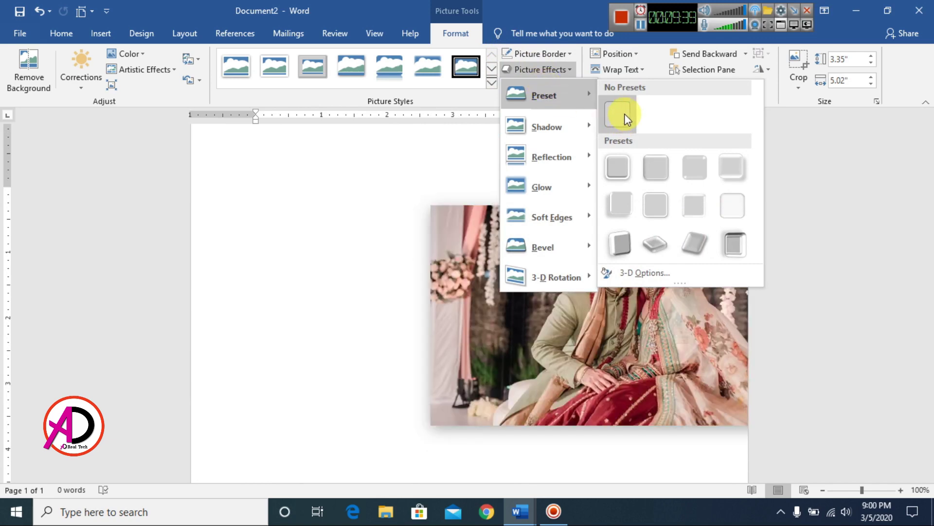
pyautogui.click(623, 114)
pyautogui.moveTo(601, 273); pyautogui.dragTo(482, 264)
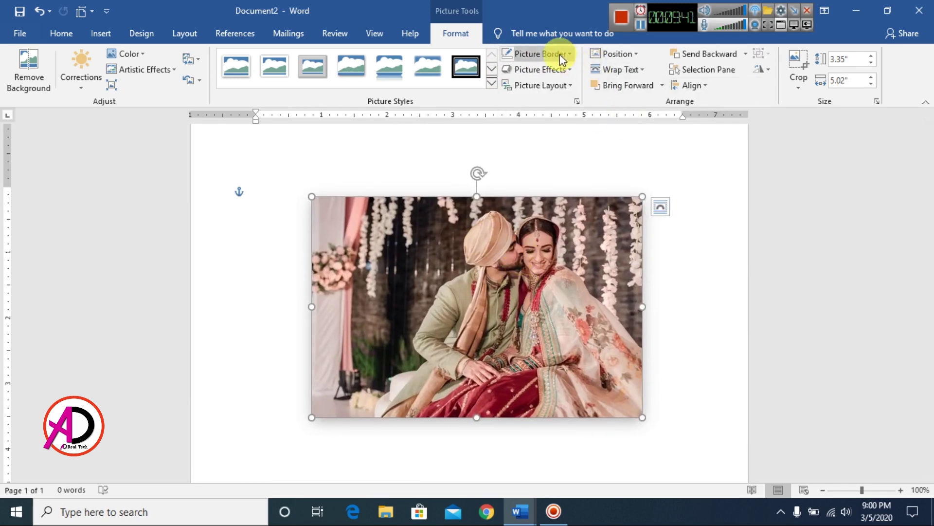
# Try an Inside Center shadow on the photo, then remove it
pyautogui.click(555, 73)
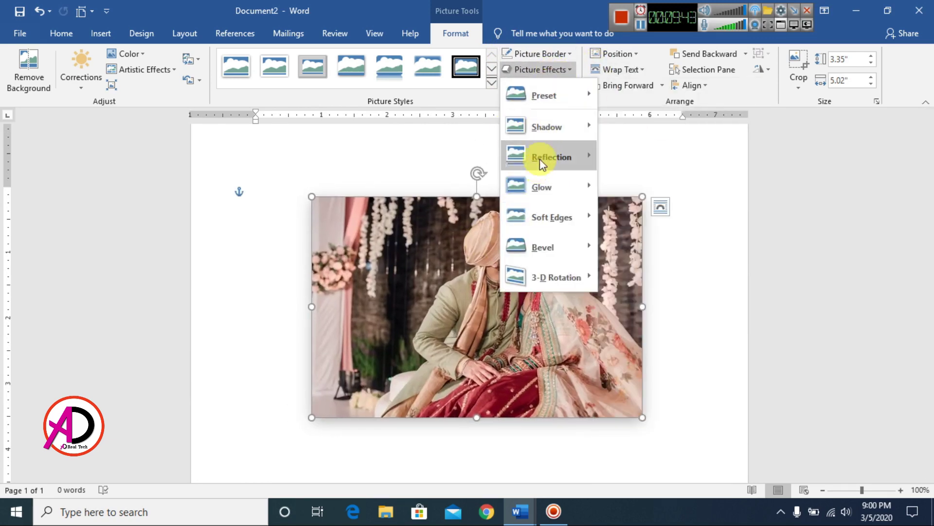
pyautogui.moveTo(542, 129)
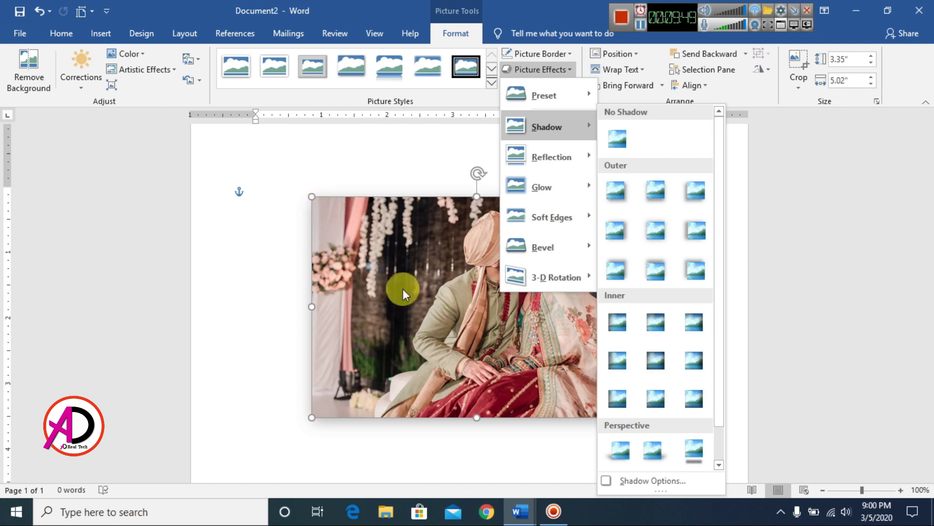
pyautogui.click(655, 359)
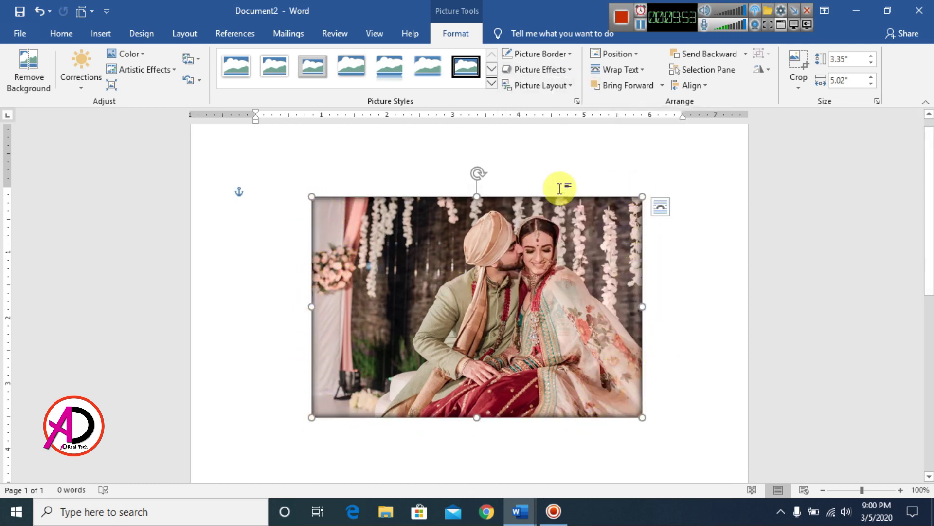
pyautogui.click(540, 70)
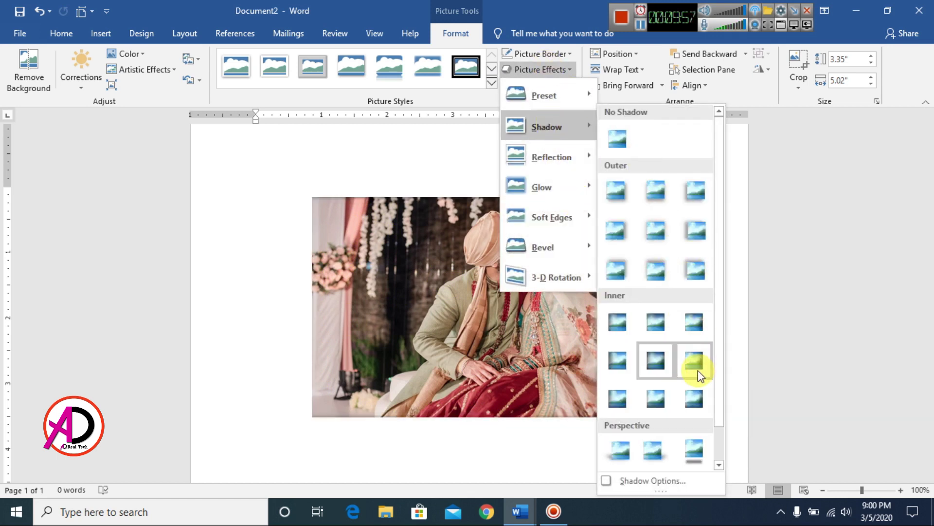
pyautogui.click(617, 139)
# Apply the Tight Reflection: Touching effect to the wedding photo
pyautogui.click(549, 79)
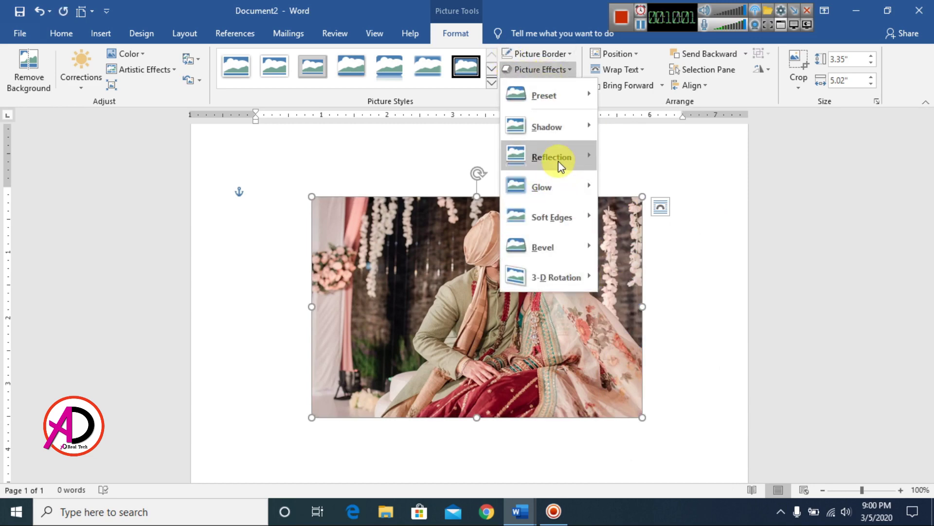
pyautogui.moveTo(559, 161)
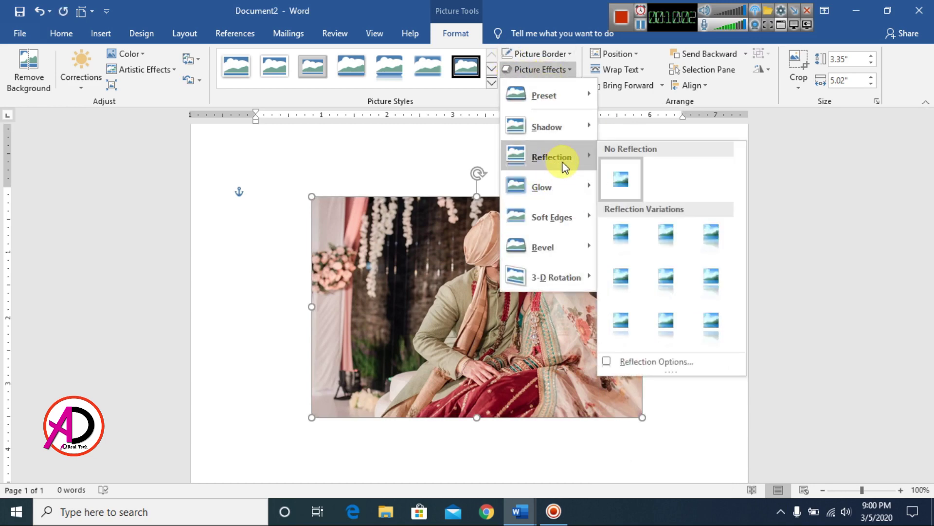
pyautogui.click(616, 243)
pyautogui.scroll(-5, 527, 332)
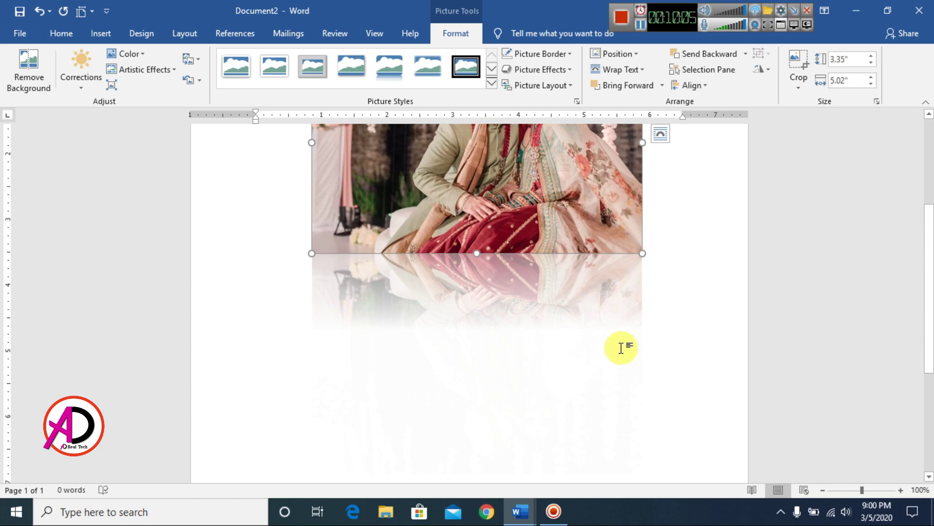
pyautogui.scroll(3, 555, 292)
pyautogui.scroll(-3, 559, 327)
pyautogui.scroll(3, 559, 327)
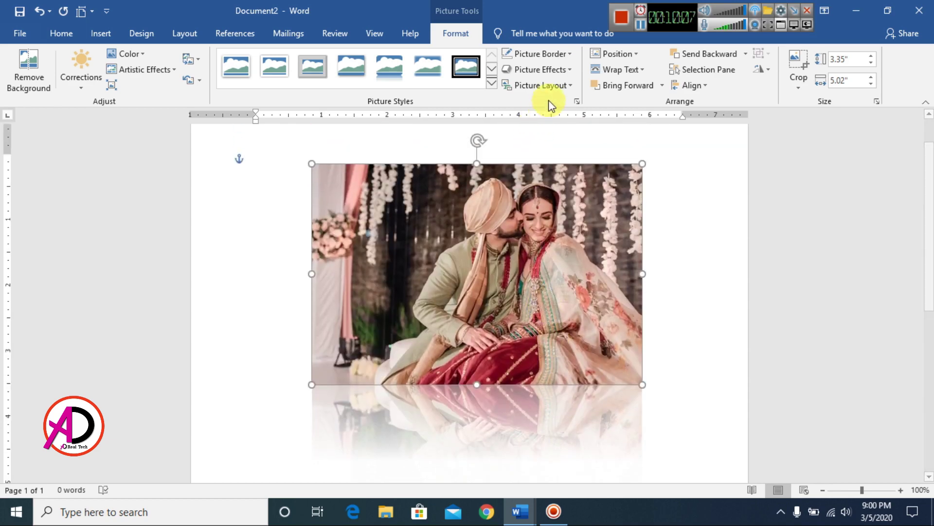
pyautogui.click(538, 53)
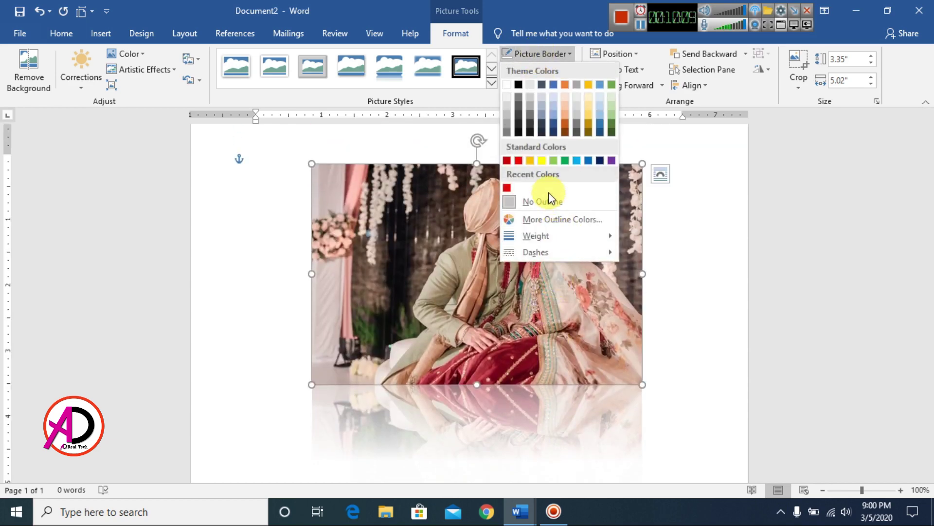
# Remove the photo's reflection and apply an orange glow
pyautogui.click(538, 69)
pyautogui.click(538, 69)
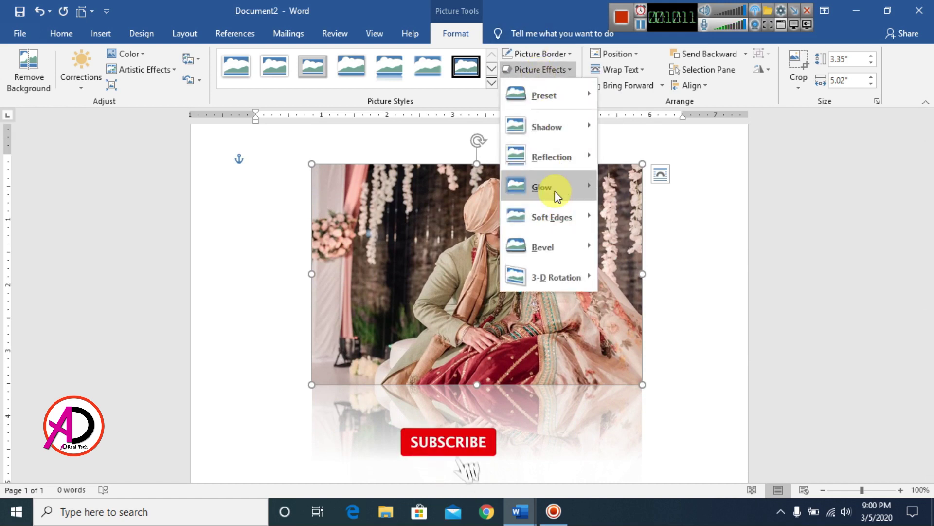
pyautogui.moveTo(550, 156)
pyautogui.click(622, 175)
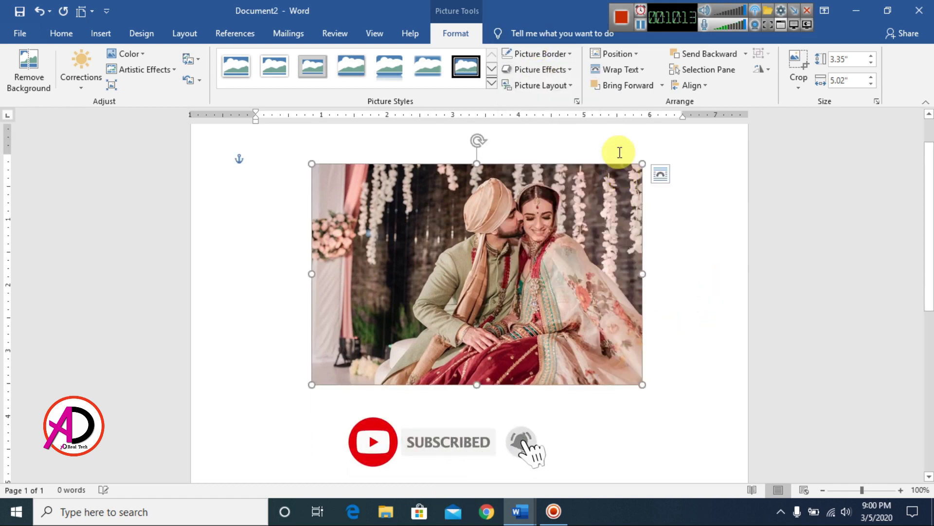
pyautogui.click(544, 69)
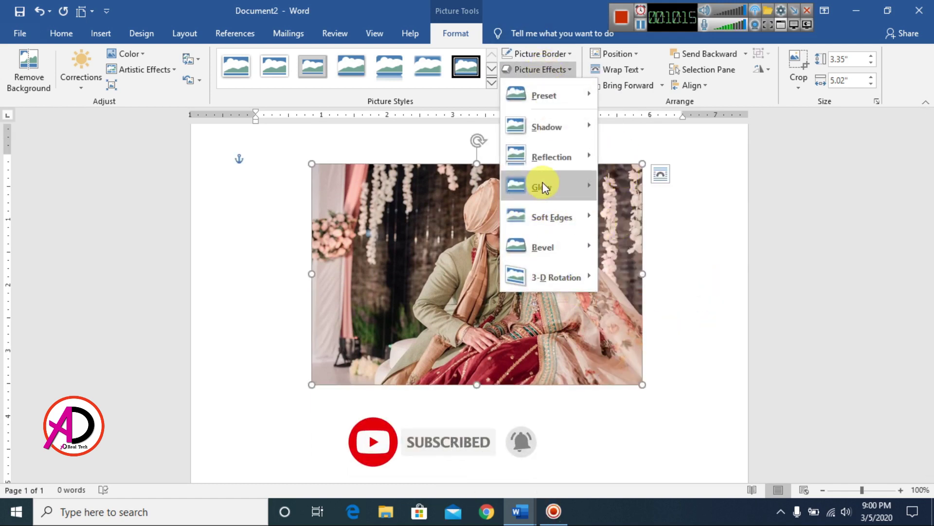
pyautogui.moveTo(546, 185)
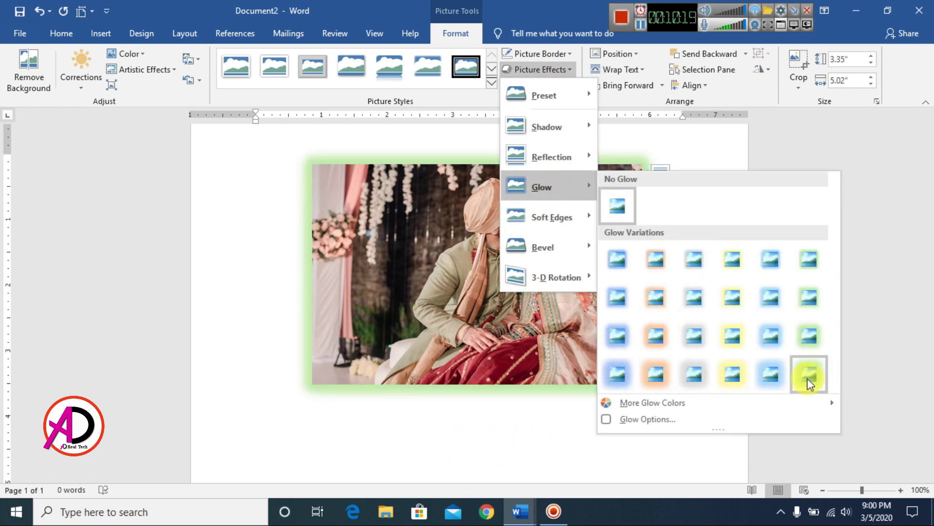
pyautogui.click(656, 374)
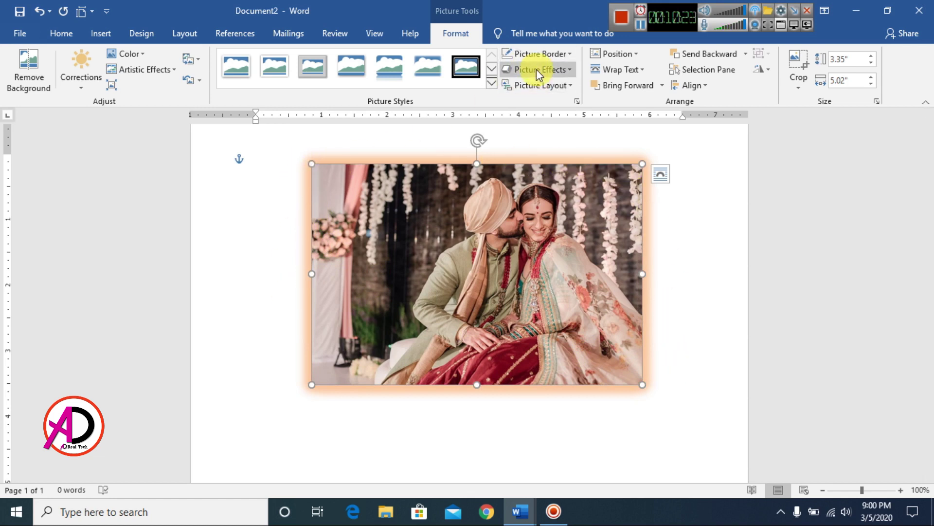
# Give the photo a solid white 3 pt border
pyautogui.click(540, 54)
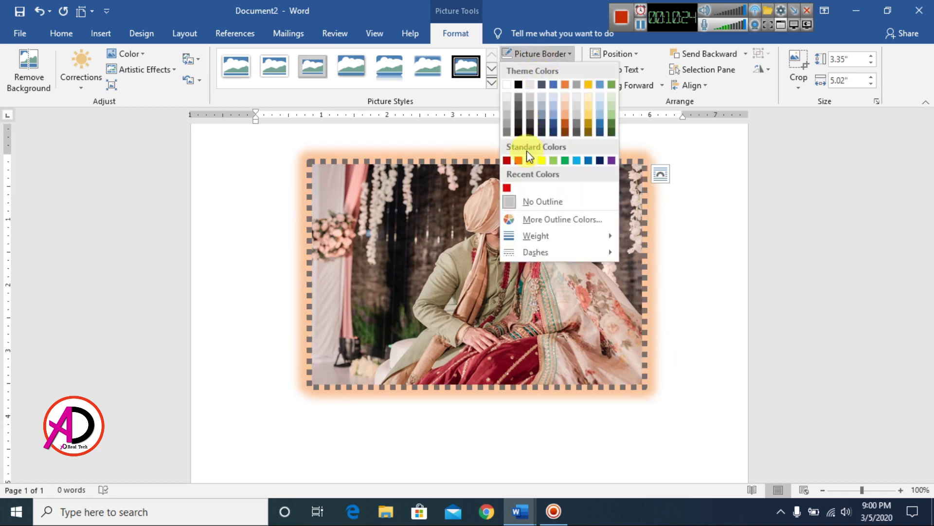
pyautogui.click(509, 84)
pyautogui.click(541, 54)
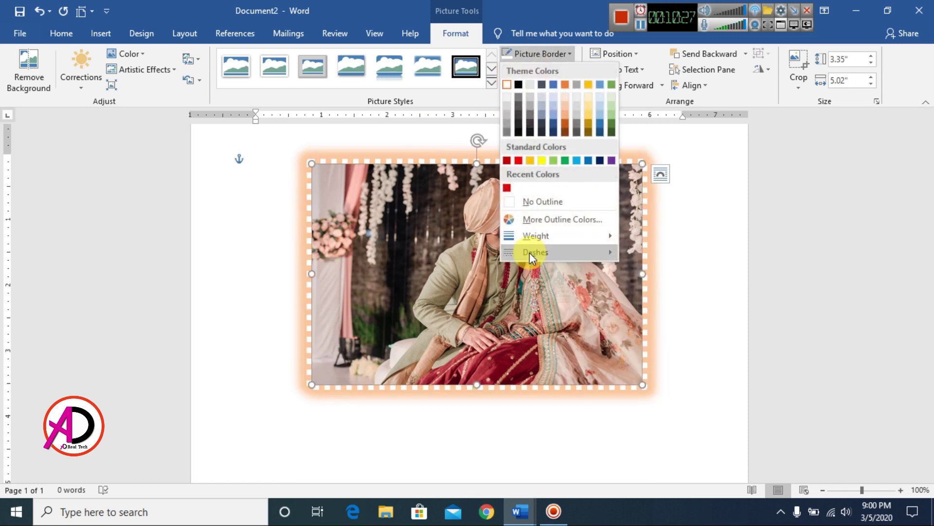
pyautogui.moveTo(533, 255)
pyautogui.click(653, 251)
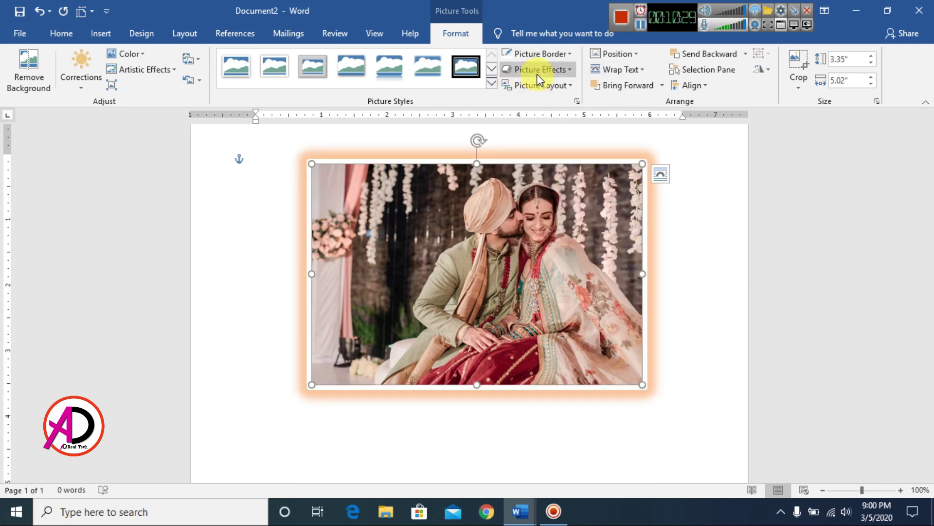
pyautogui.click(535, 54)
pyautogui.moveTo(531, 235)
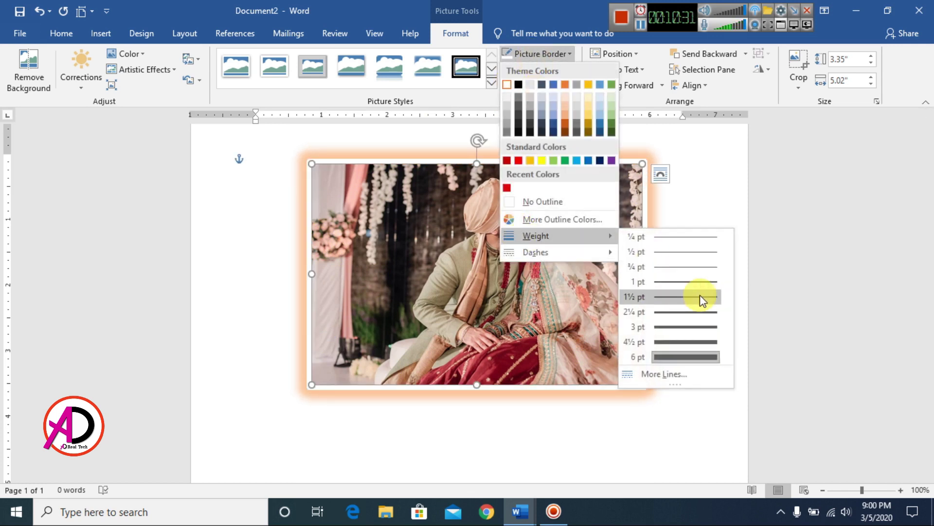
pyautogui.click(701, 327)
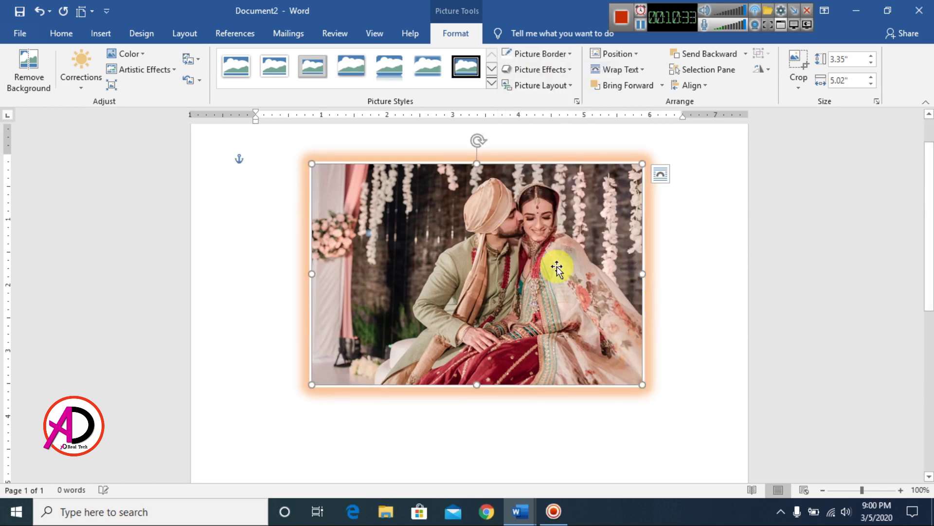
pyautogui.click(696, 298)
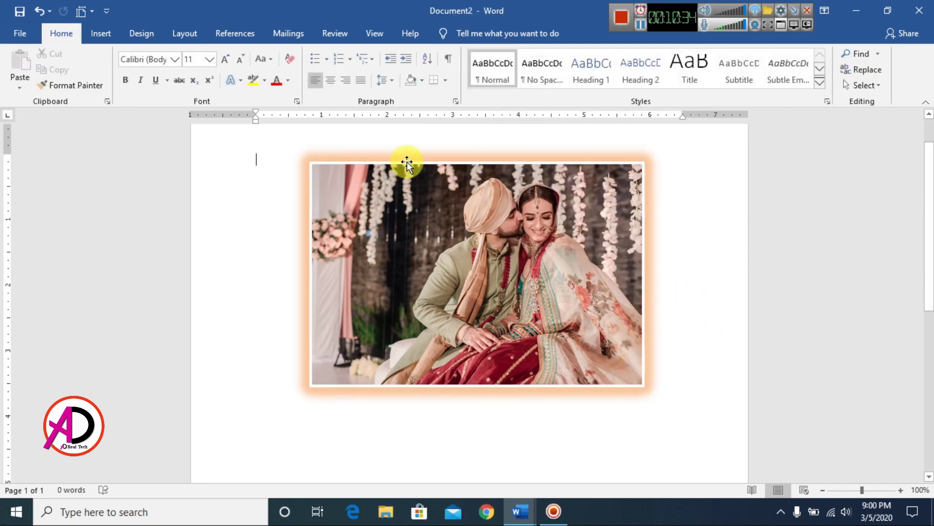
pyautogui.click(536, 268)
pyautogui.click(541, 53)
# Try a blue glow colour on the photo, then set it to No Glow
pyautogui.press('Escape')
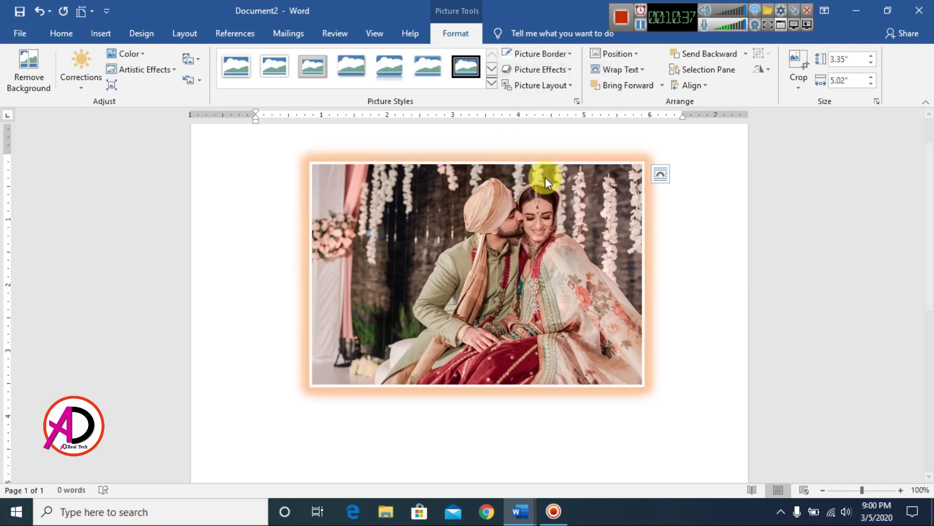
pyautogui.click(542, 69)
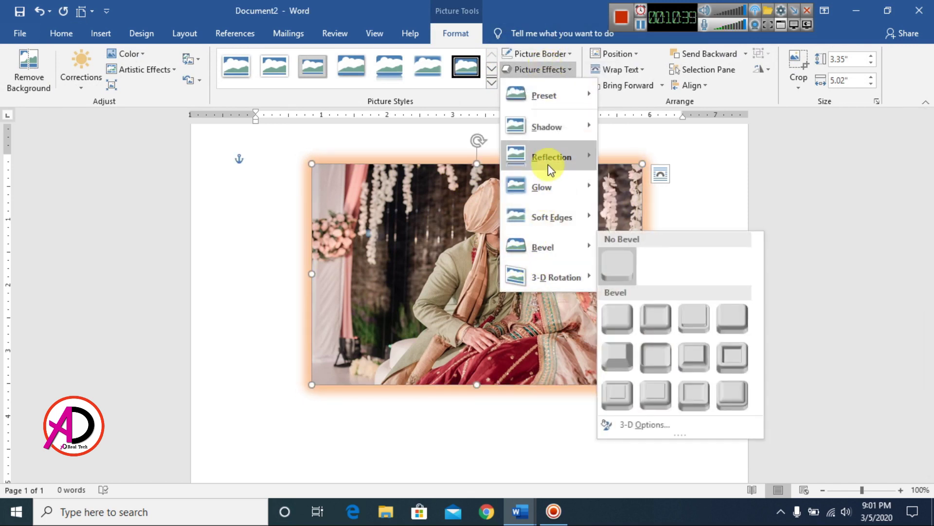
pyautogui.moveTo(521, 159)
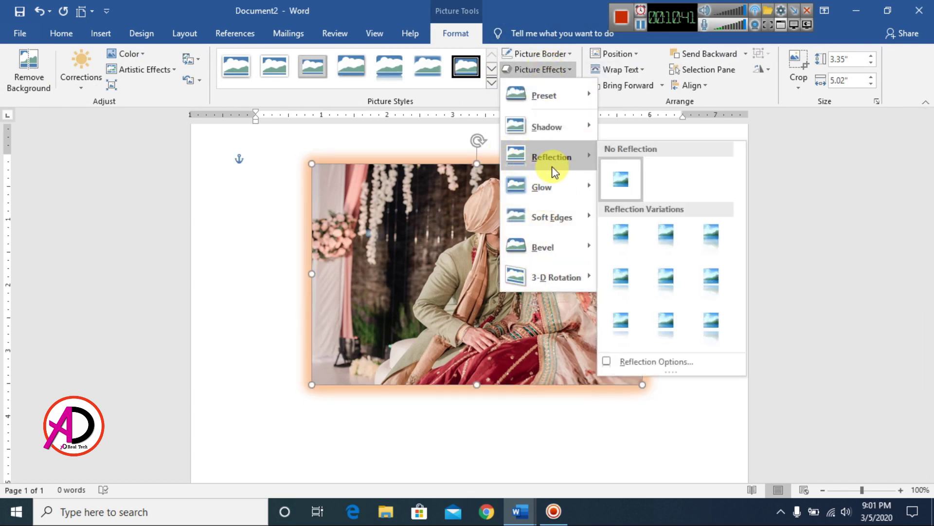
pyautogui.moveTo(539, 194)
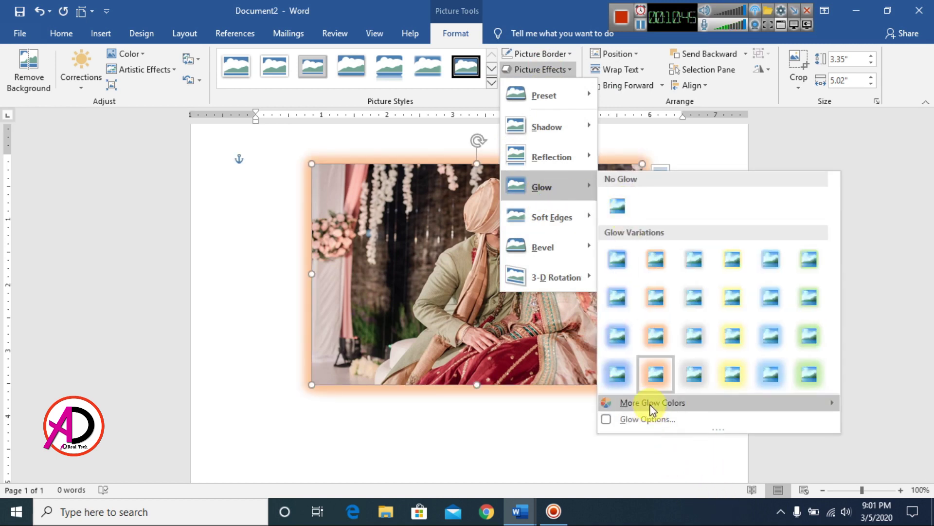
pyautogui.moveTo(653, 404)
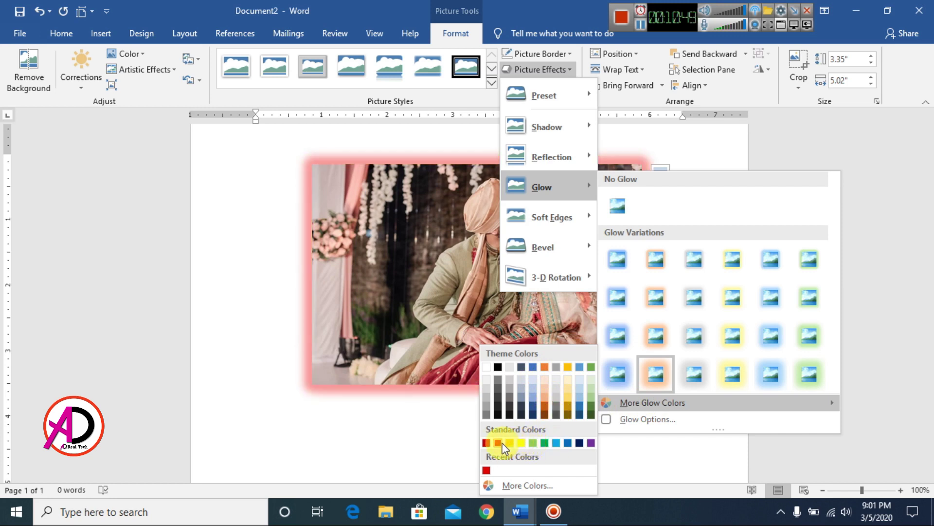
pyautogui.click(581, 443)
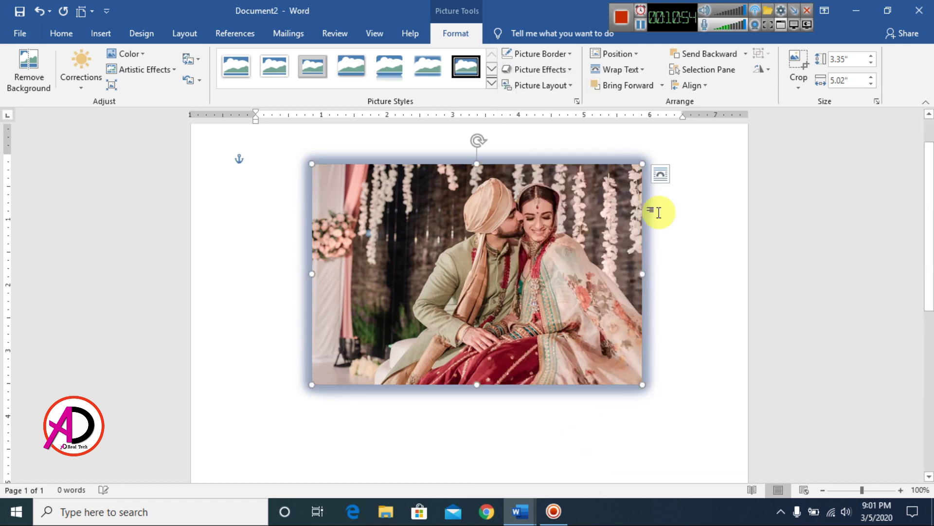
pyautogui.click(543, 69)
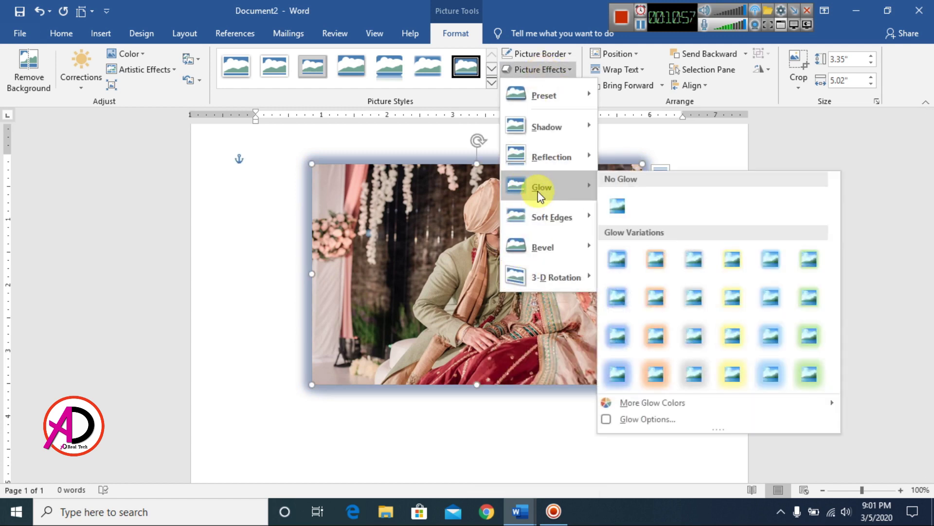
pyautogui.click(622, 211)
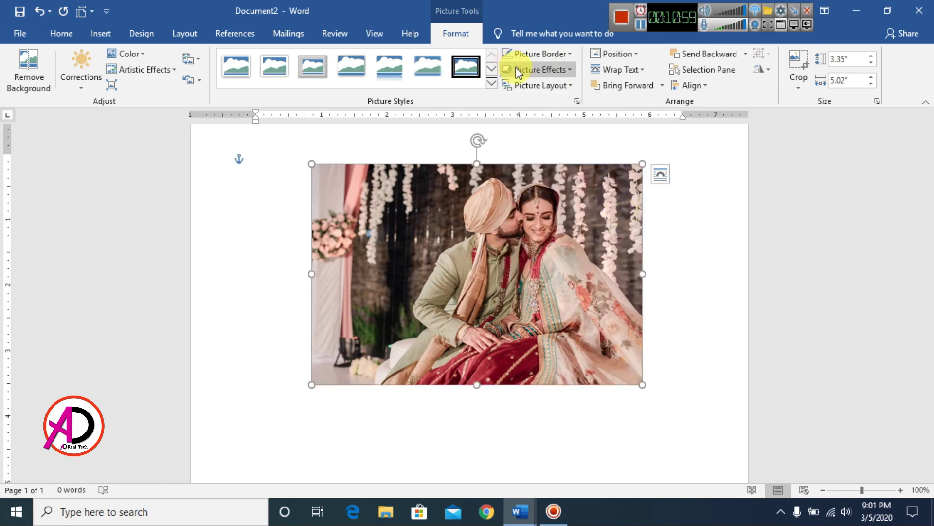
pyautogui.click(536, 68)
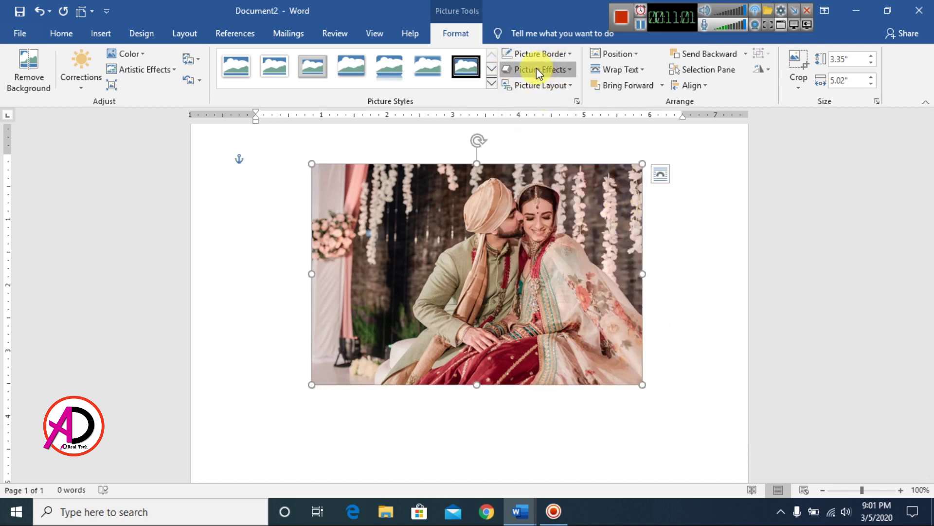
# Float the wedding photo in front of text and move it down the page
pyautogui.moveTo(545, 223)
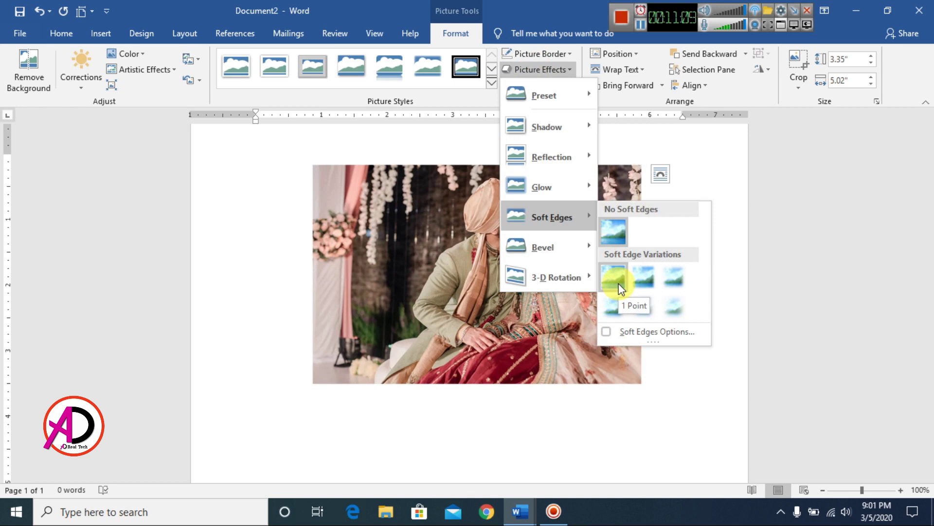
pyautogui.click(371, 275)
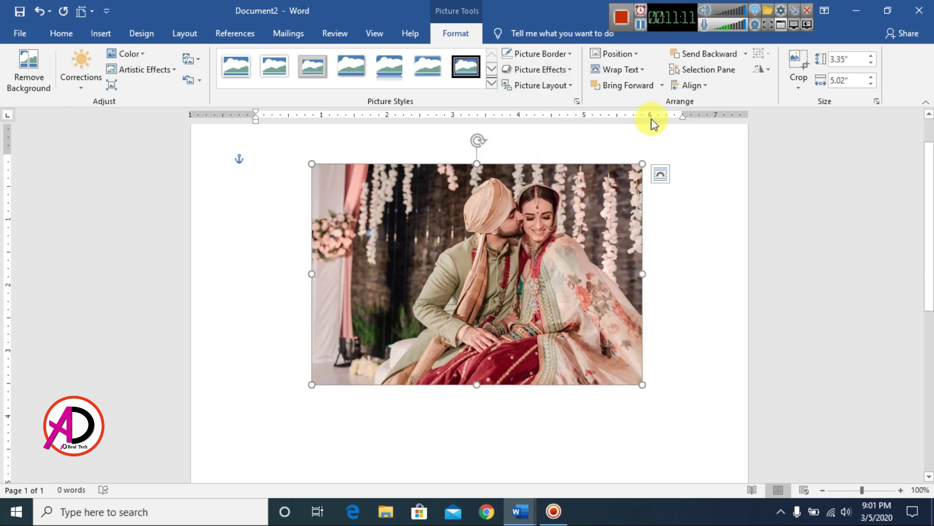
pyautogui.click(610, 72)
pyautogui.click(632, 185)
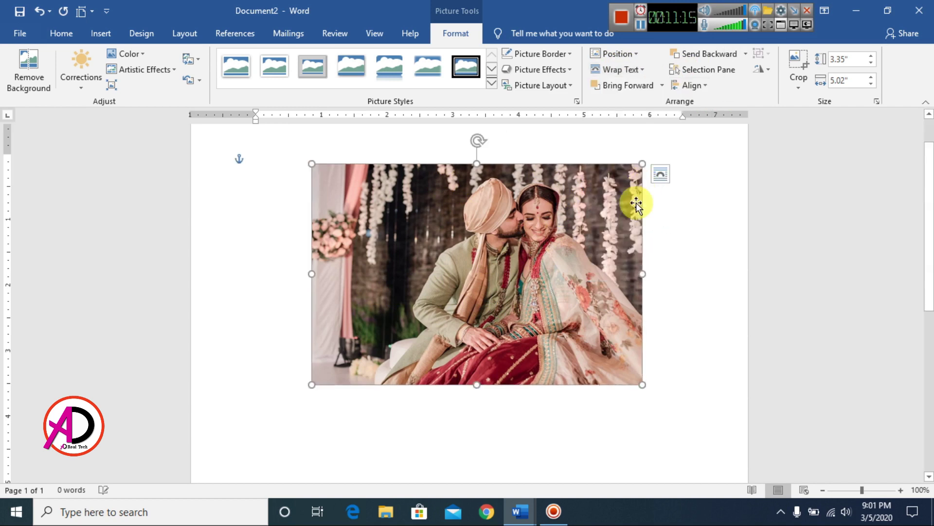
pyautogui.moveTo(531, 273); pyautogui.dragTo(532, 355)
# Apply 50 point soft edges to the photo
pyautogui.click(540, 69)
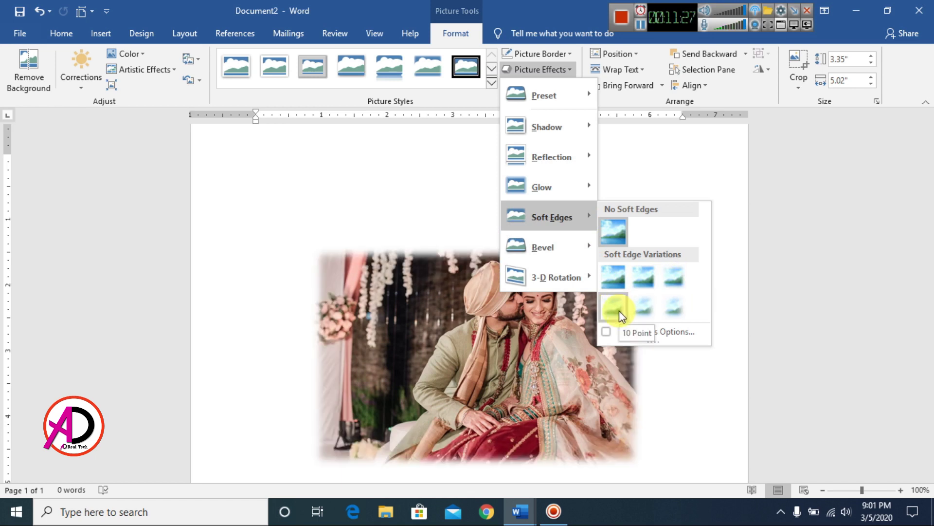
pyautogui.click(675, 308)
pyautogui.moveTo(503, 347); pyautogui.dragTo(489, 279)
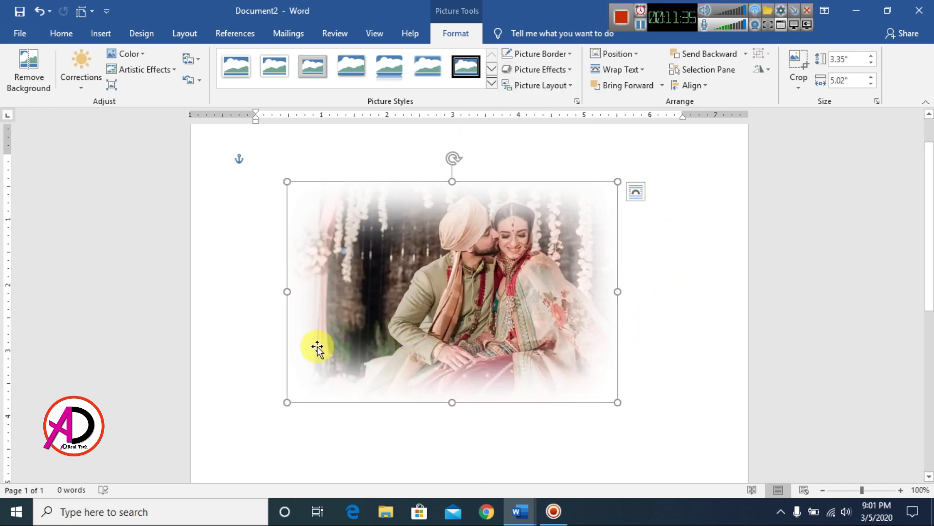
# Reposition and resize the photo to 3.69" by 5.52"
pyautogui.moveTo(619, 404); pyautogui.dragTo(486, 314)
pyautogui.moveTo(465, 276)
pyautogui.mouseDown()
pyautogui.moveTo(432, 261)
pyautogui.moveTo(452, 271)
pyautogui.mouseUp()
pyautogui.click(545, 301)
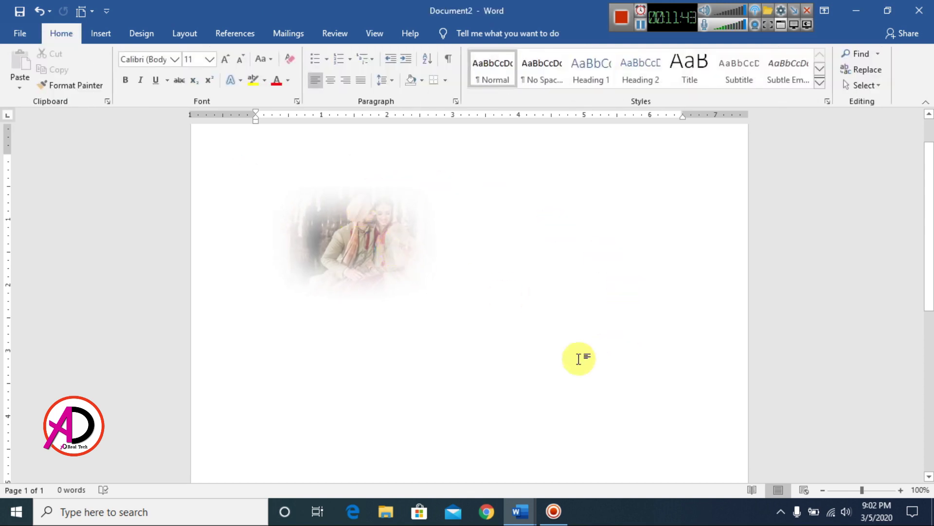
pyautogui.moveTo(362, 228); pyautogui.dragTo(358, 259)
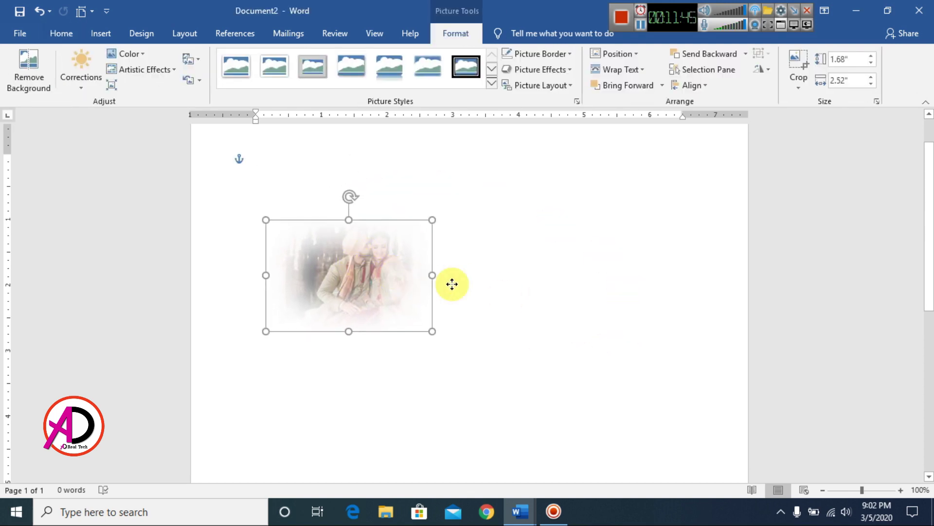
pyautogui.moveTo(452, 283); pyautogui.dragTo(488, 274)
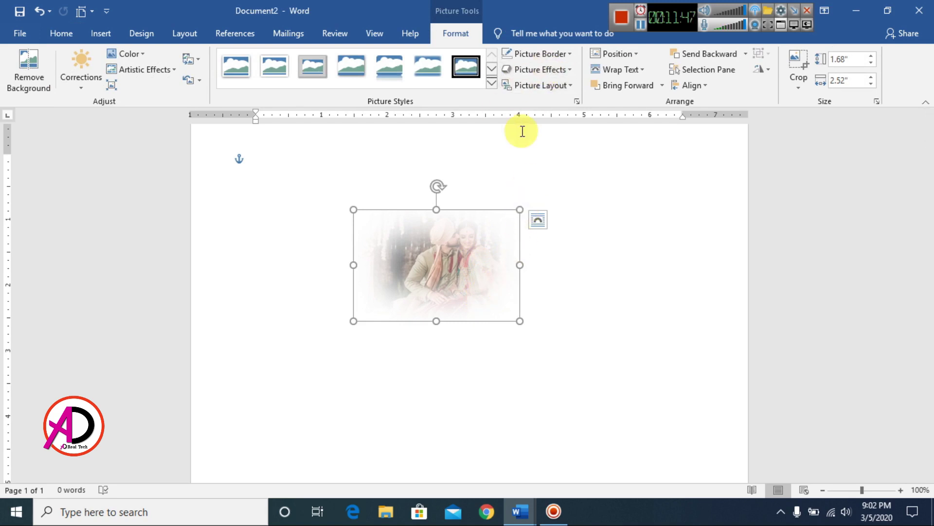
pyautogui.moveTo(522, 322); pyautogui.dragTo(596, 360)
# Remove the soft edges from the photo and try a bevel
pyautogui.click(544, 69)
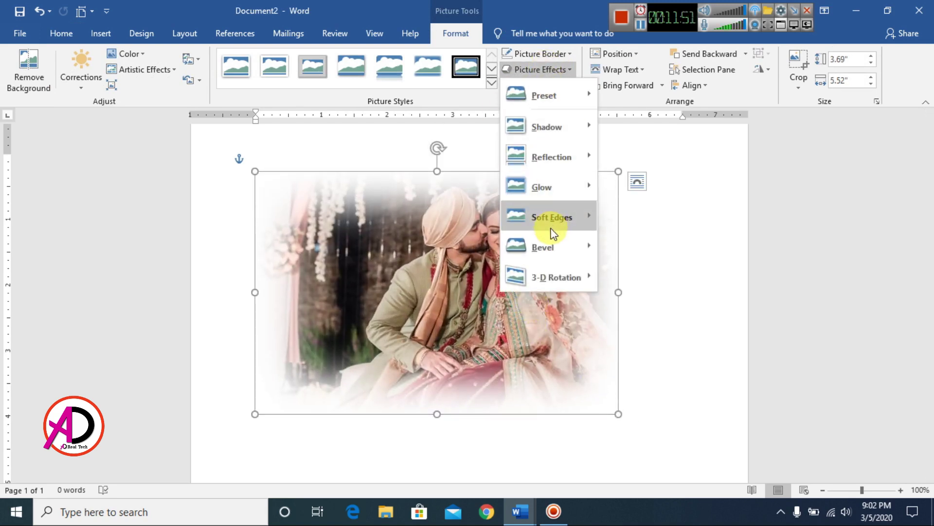
pyautogui.click(615, 229)
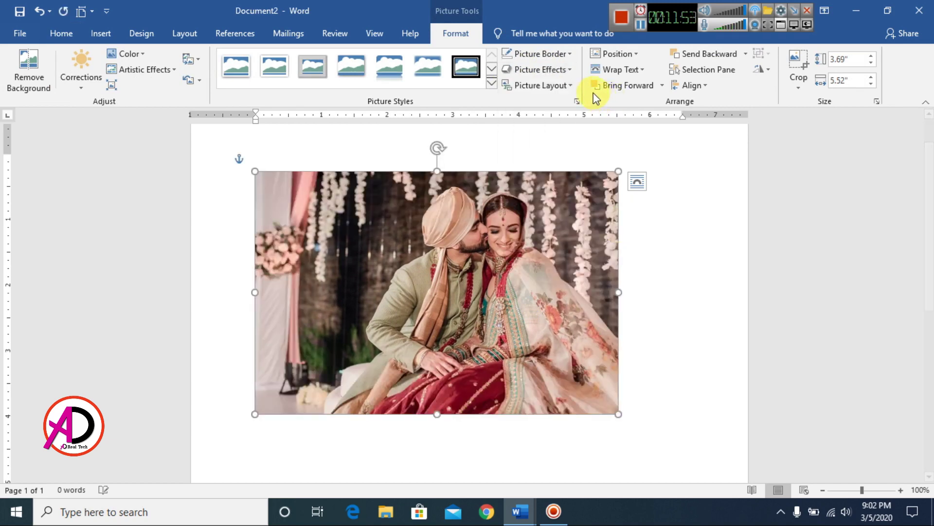
pyautogui.click(550, 69)
pyautogui.moveTo(528, 260)
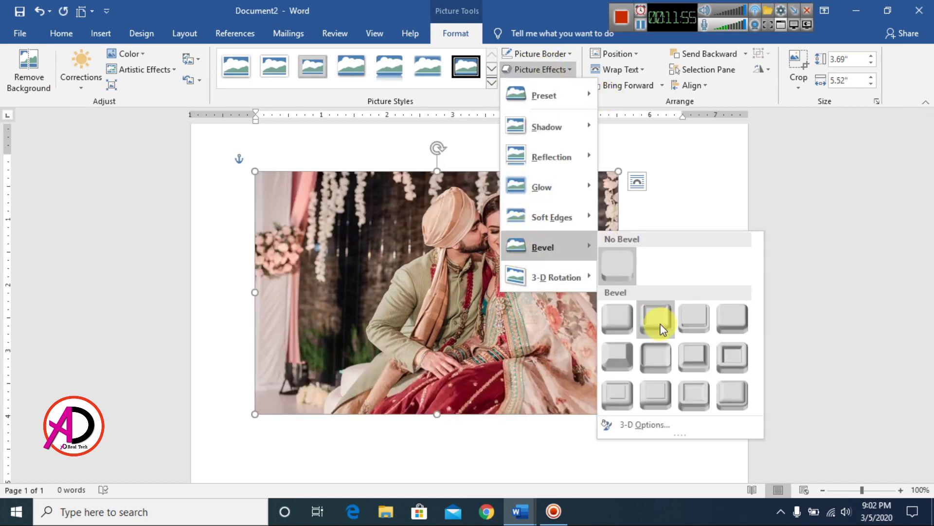
pyautogui.click(721, 404)
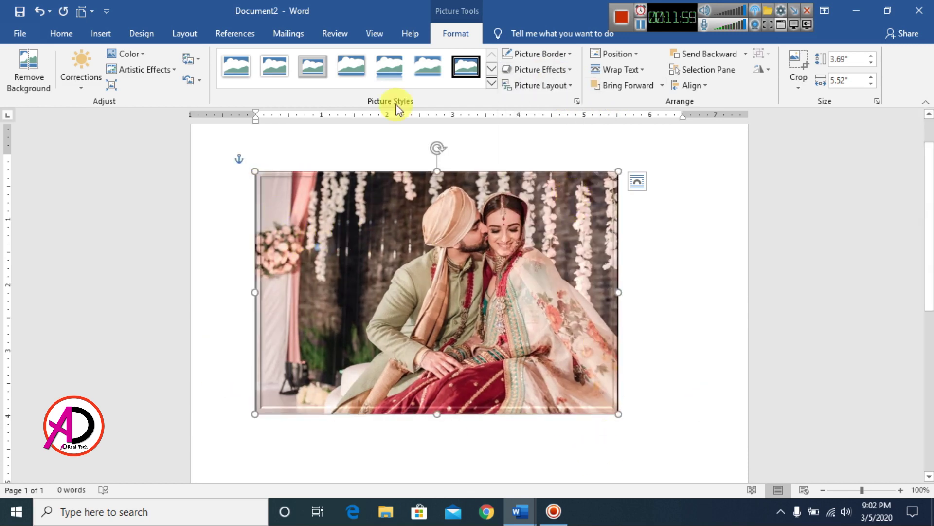
# Try a perspective 3-D rotation, then set No Rotation and No Bevel
pyautogui.click(546, 72)
pyautogui.moveTo(565, 280)
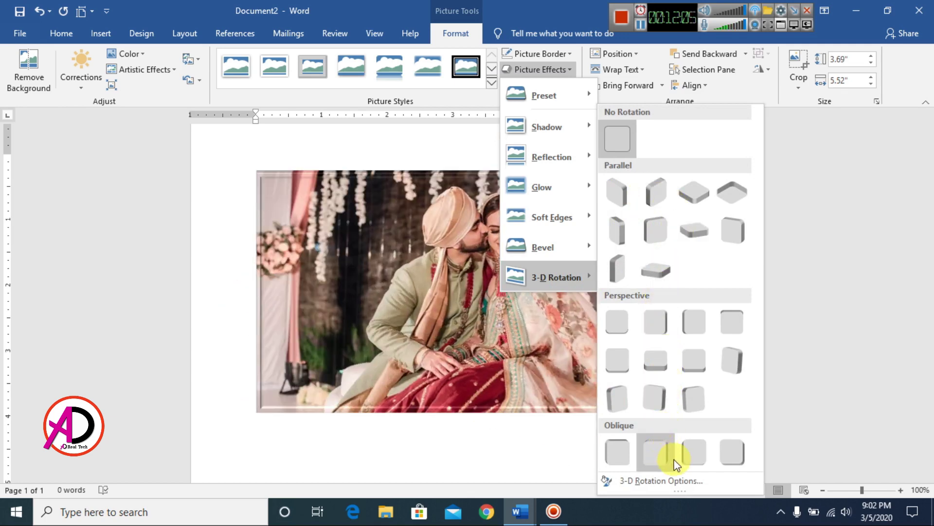
pyautogui.click(664, 399)
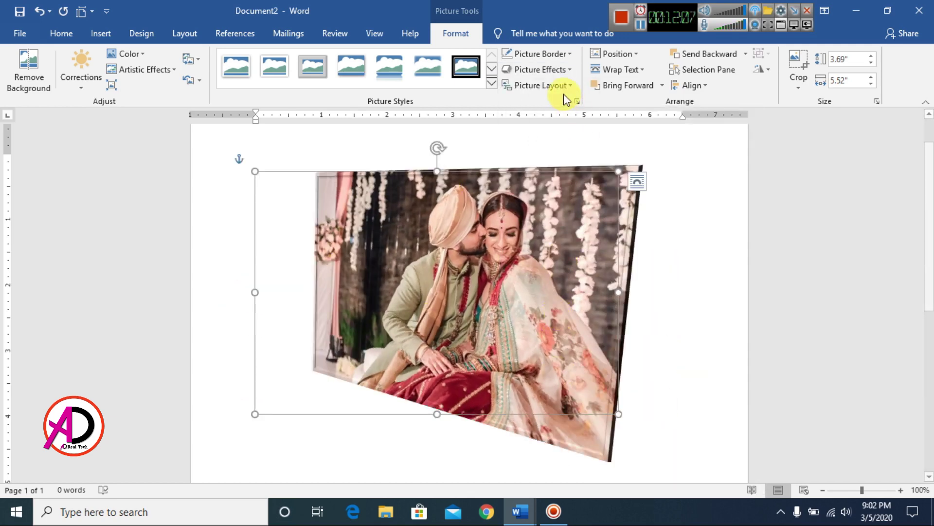
pyautogui.click(549, 70)
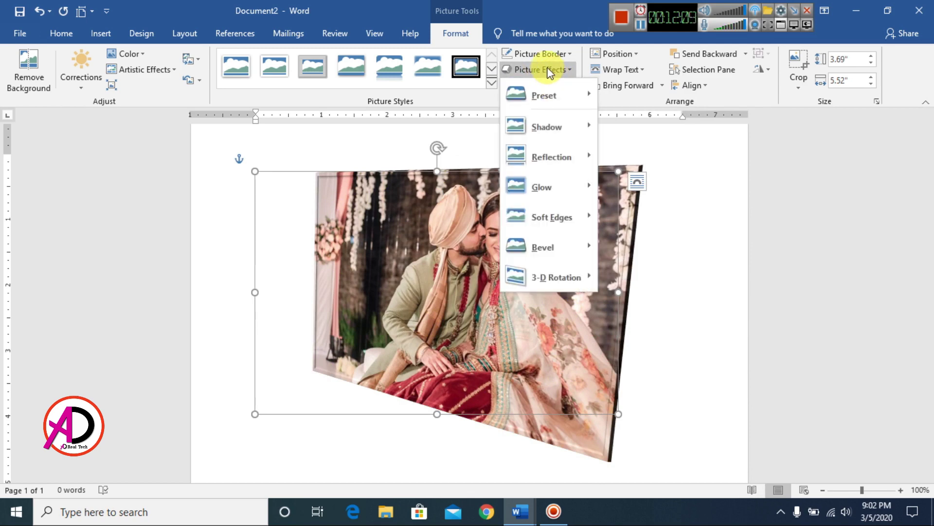
pyautogui.moveTo(555, 280)
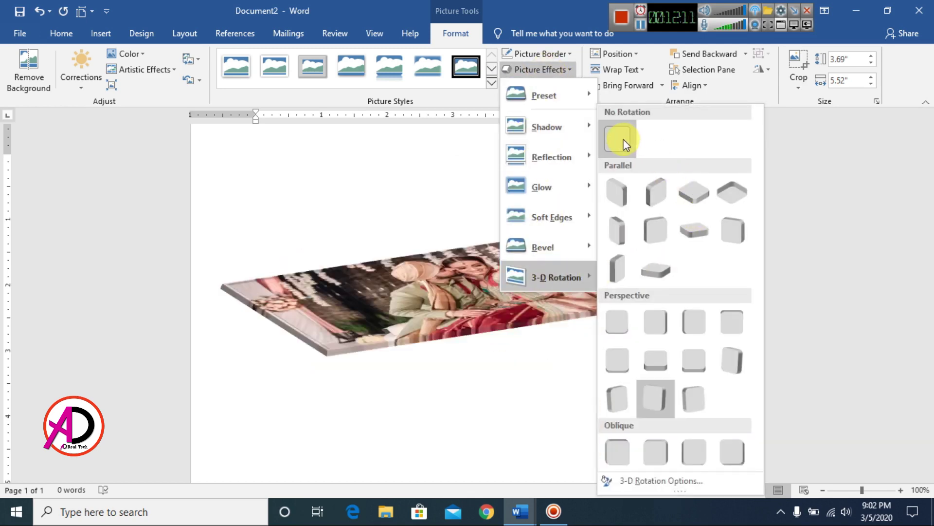
pyautogui.click(625, 144)
pyautogui.click(553, 70)
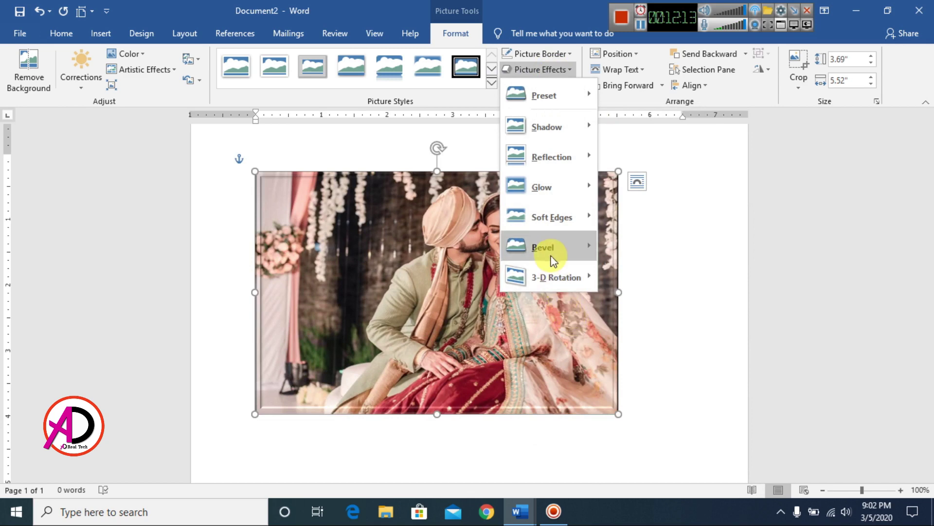
pyautogui.moveTo(549, 250)
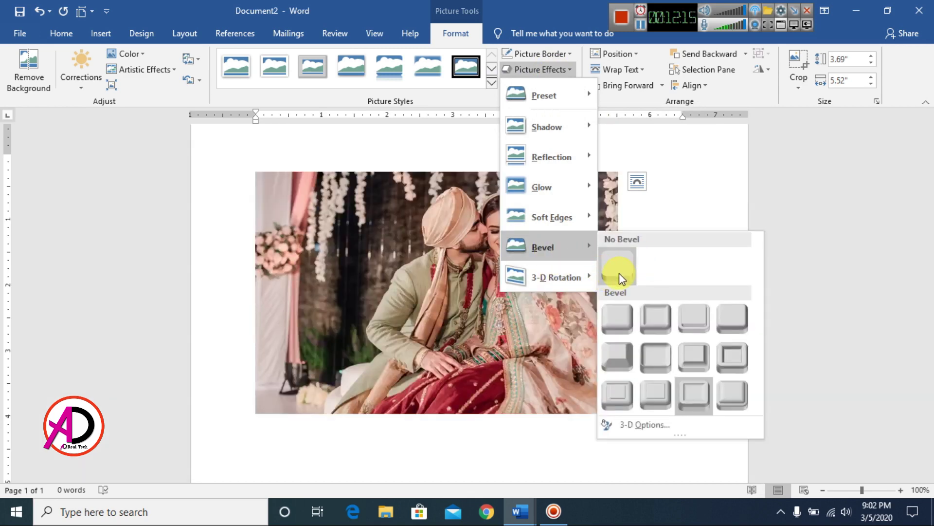
pyautogui.click(620, 272)
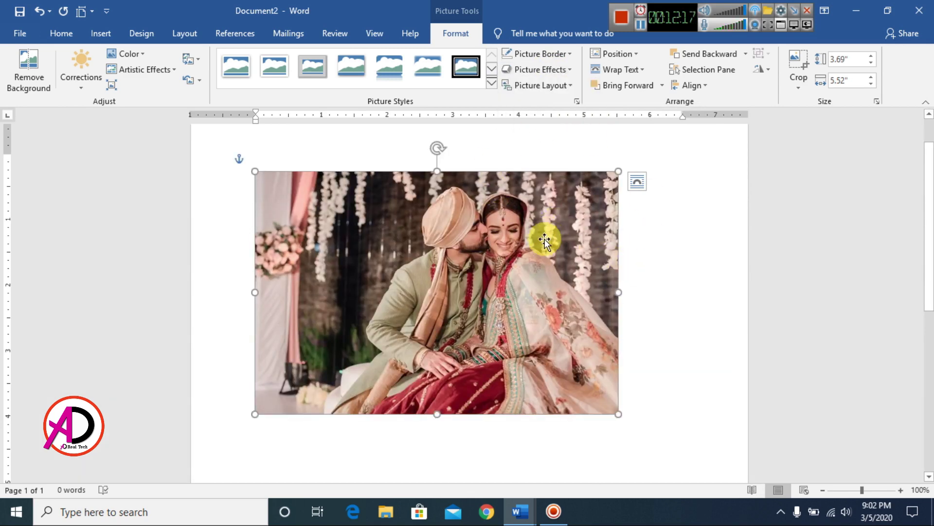
# Convert the couple photo into an Alternating Picture Circles SmartArt and type 'wedding' in its circle
pyautogui.click(572, 86)
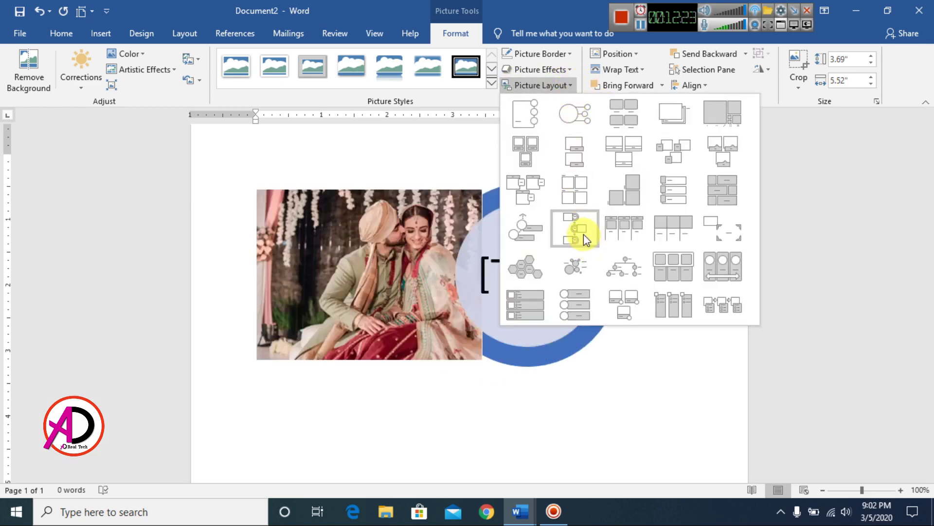
pyautogui.click(583, 232)
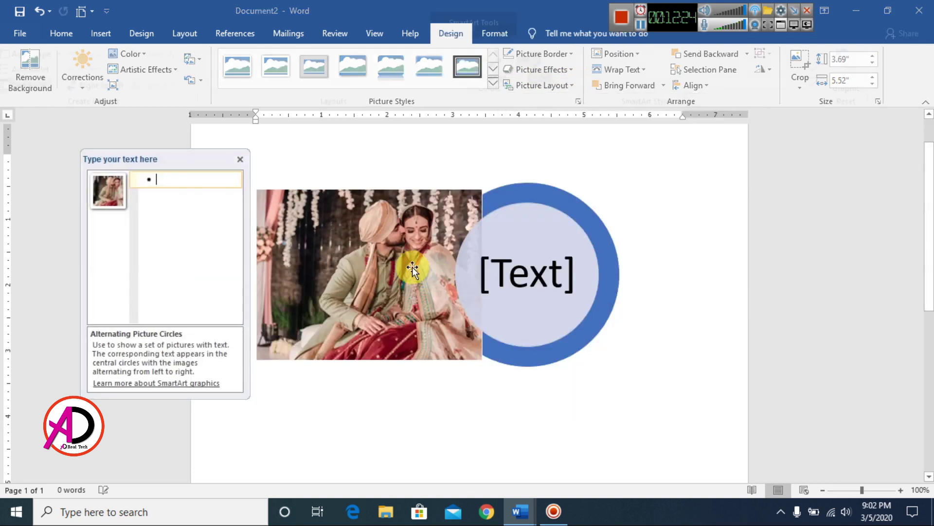
pyautogui.click(525, 277)
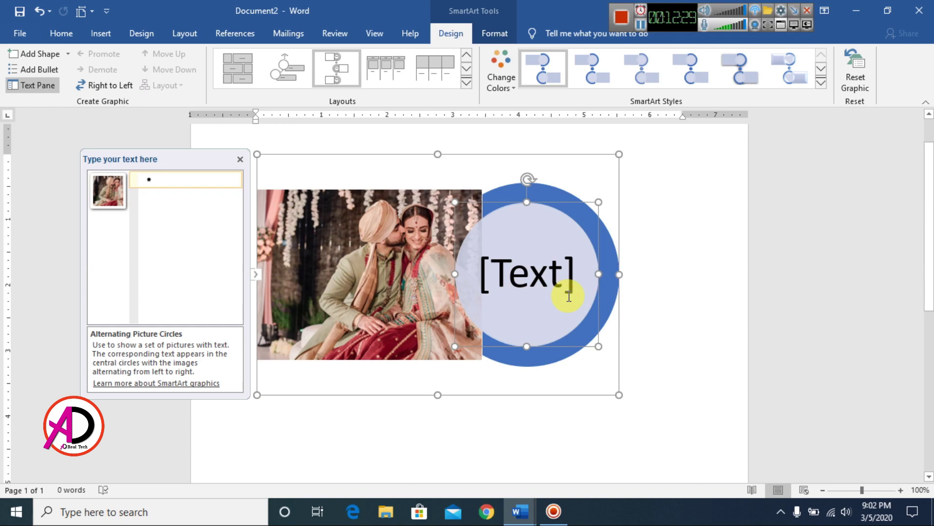
pyautogui.write('we')
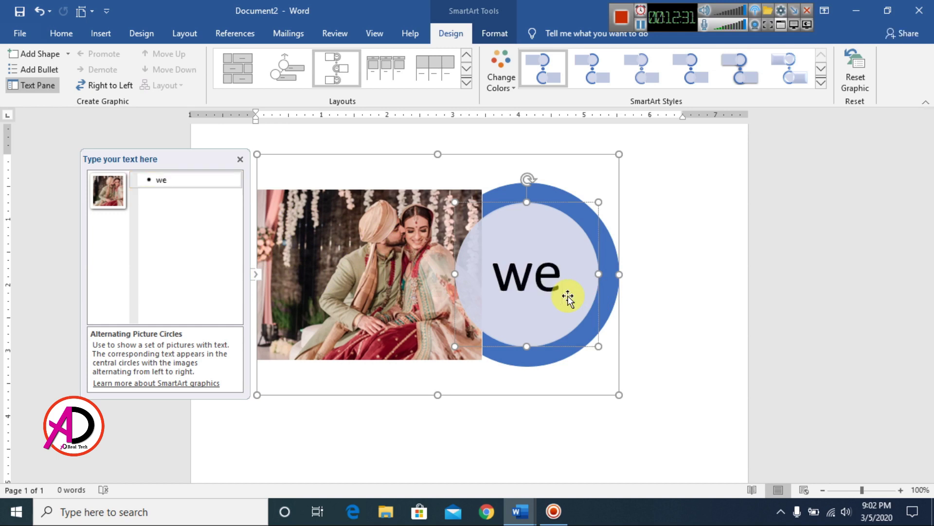
pyautogui.write('ddig')
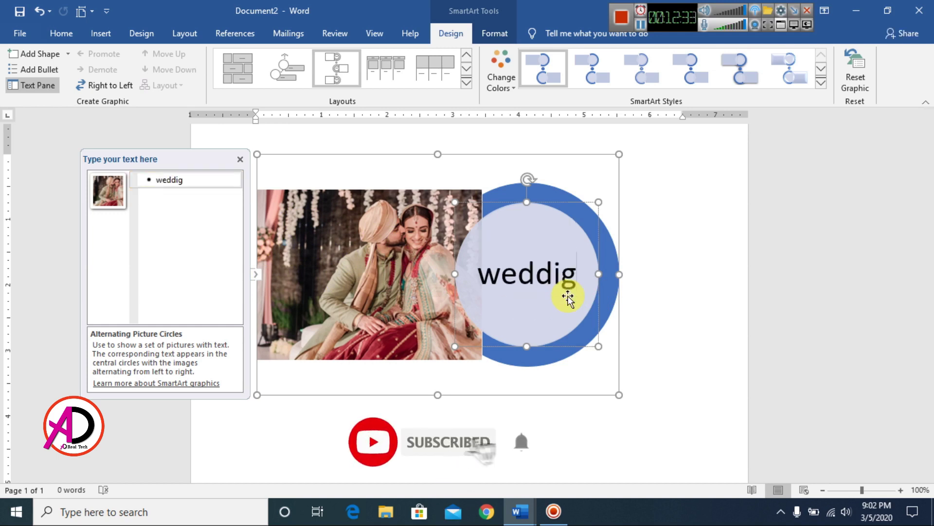
pyautogui.press('BackSpace')
pyautogui.write('ng')
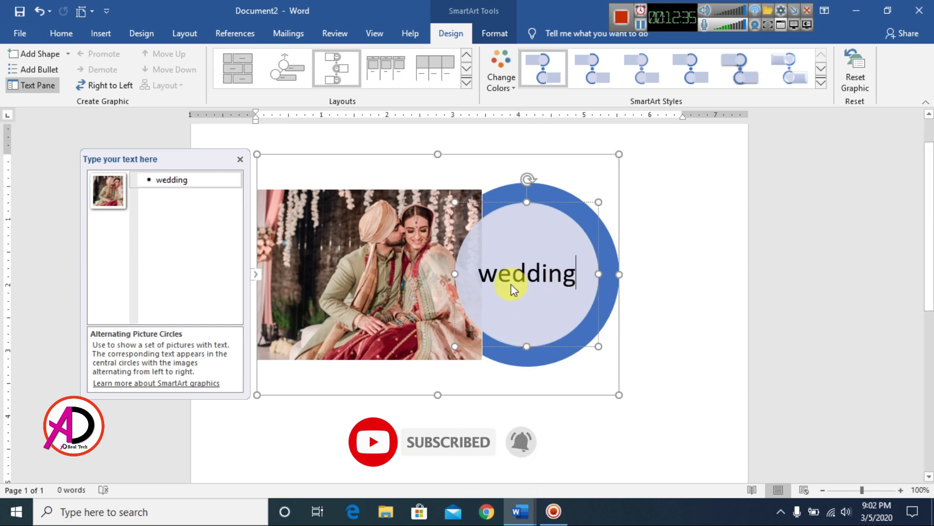
# Format the caption as UPPERCASE 'WEDDING' at 24 pt in red font colour
pyautogui.doubleClick(513, 271)
pyautogui.hotkey('ctrl', 'shift', '.')
pyautogui.hotkey('ctrl', 'shift', '.')
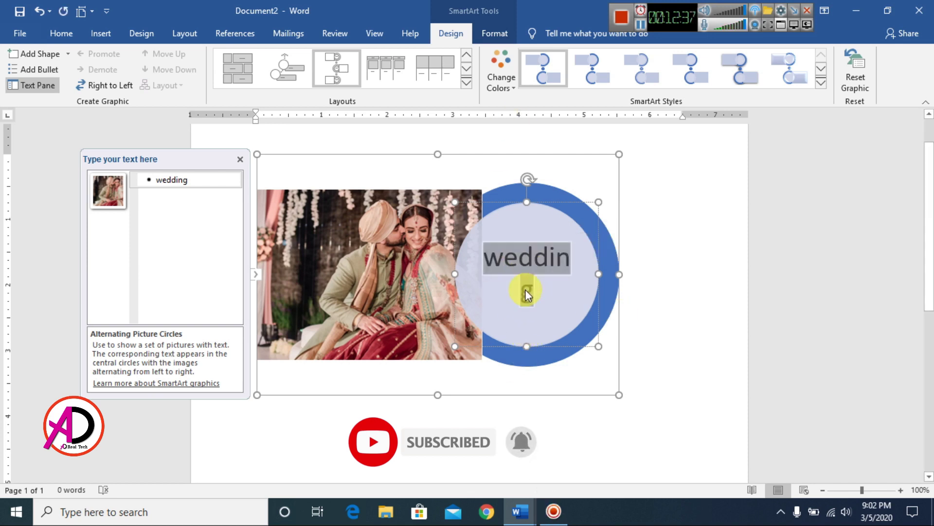
pyautogui.hotkey('ctrl', 'shift', ',')
pyautogui.hotkey('ctrl', 'shift', ',')
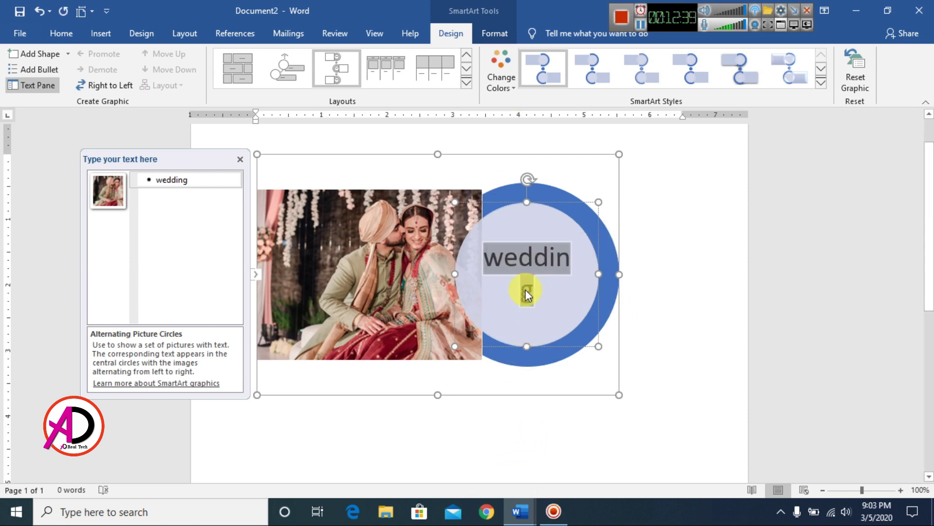
pyautogui.click(61, 33)
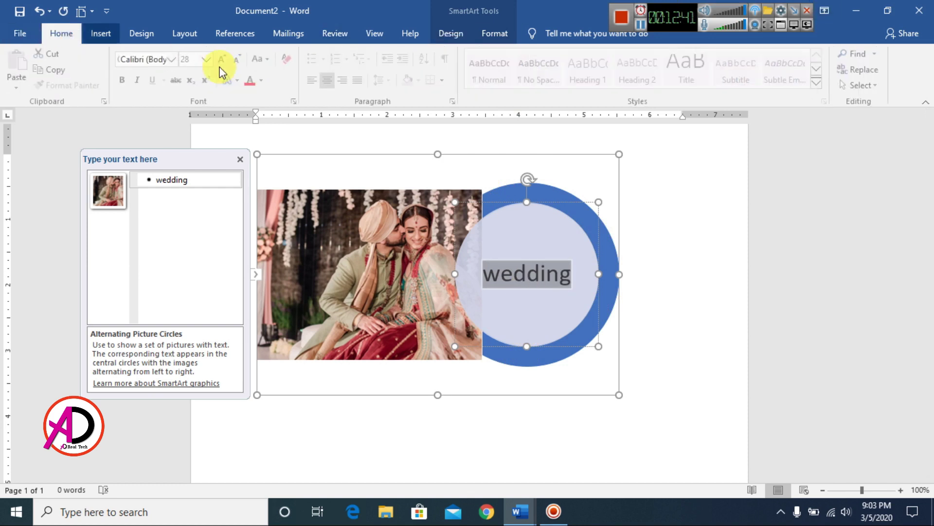
pyautogui.click(271, 61)
pyautogui.click(309, 110)
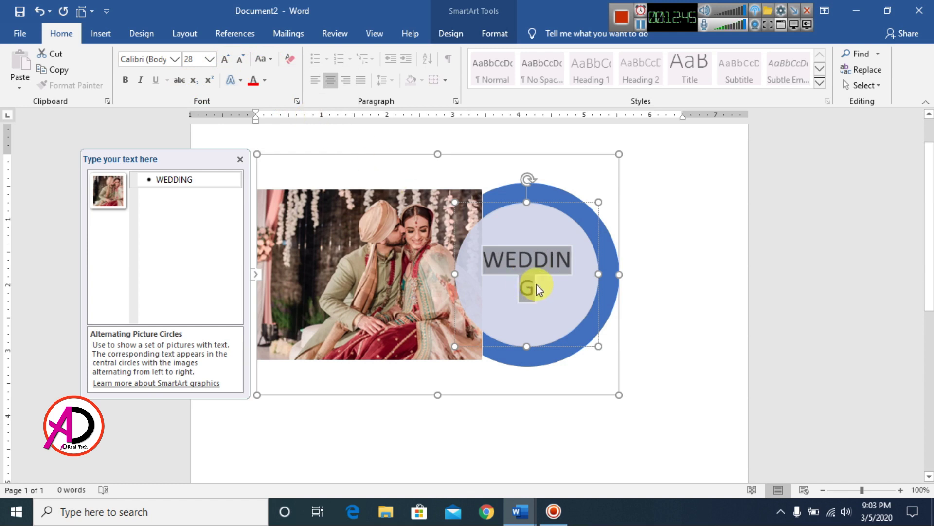
pyautogui.hotkey('ctrl', 'shift', ',')
pyautogui.hotkey('ctrl', 'shift', ',')
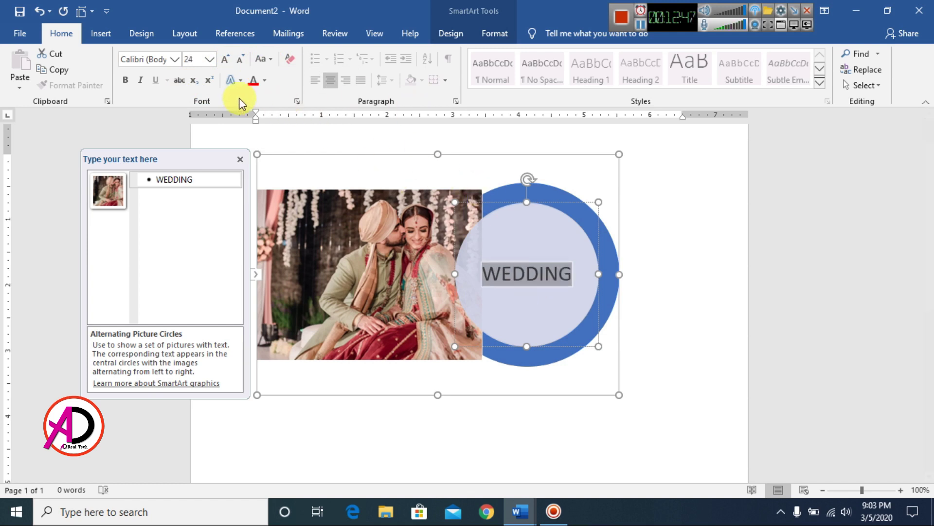
pyautogui.click(254, 81)
pyautogui.click(671, 296)
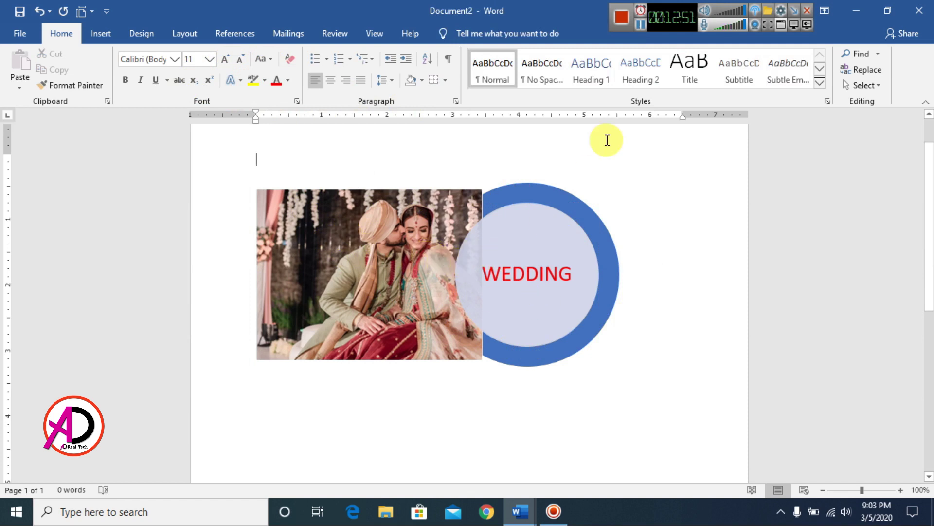
pyautogui.click(551, 197)
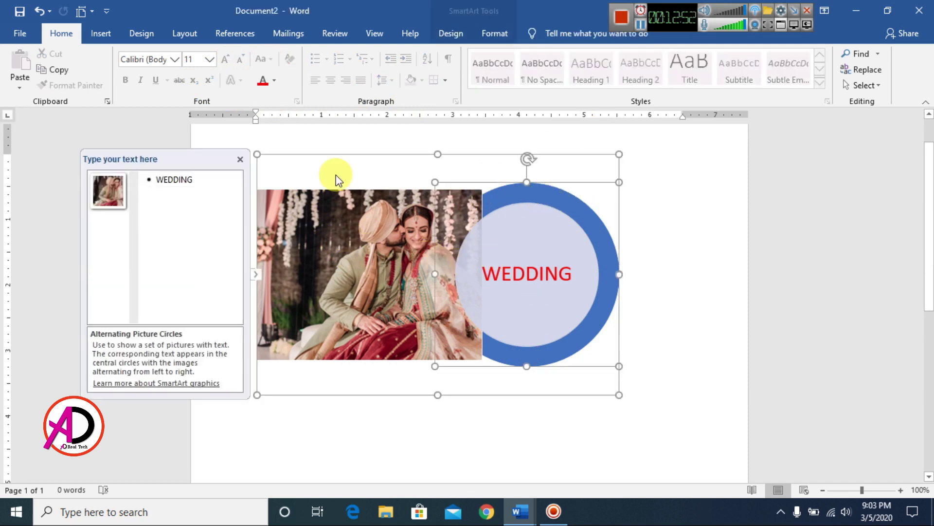
# Undo the caption edits and the SmartArt conversion, reverting to the plain couple photo
pyautogui.click(507, 30)
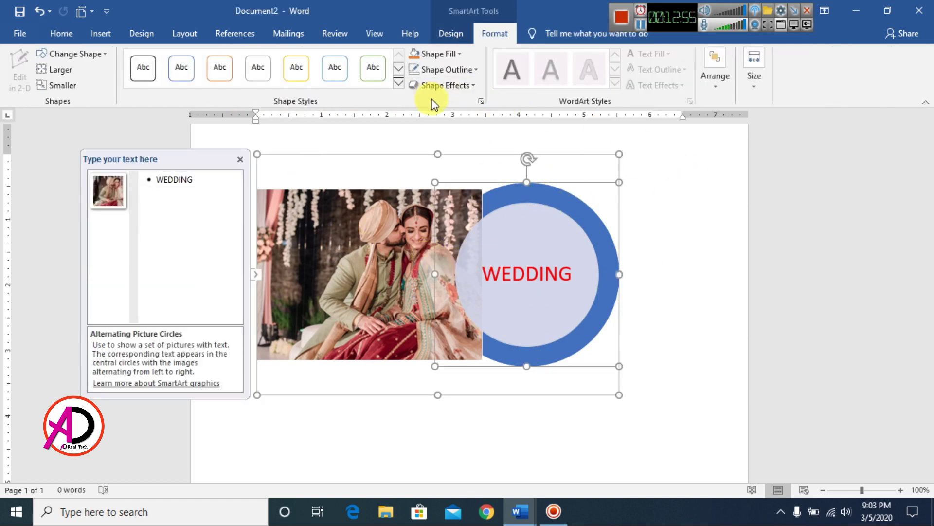
pyautogui.click(474, 223)
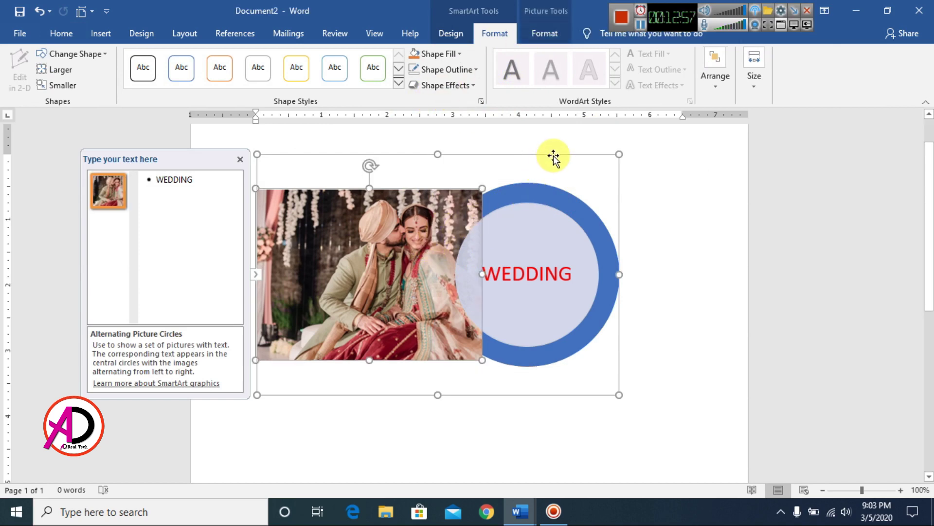
pyautogui.press('Tab')
pyautogui.hotkey('shift', 'F3')
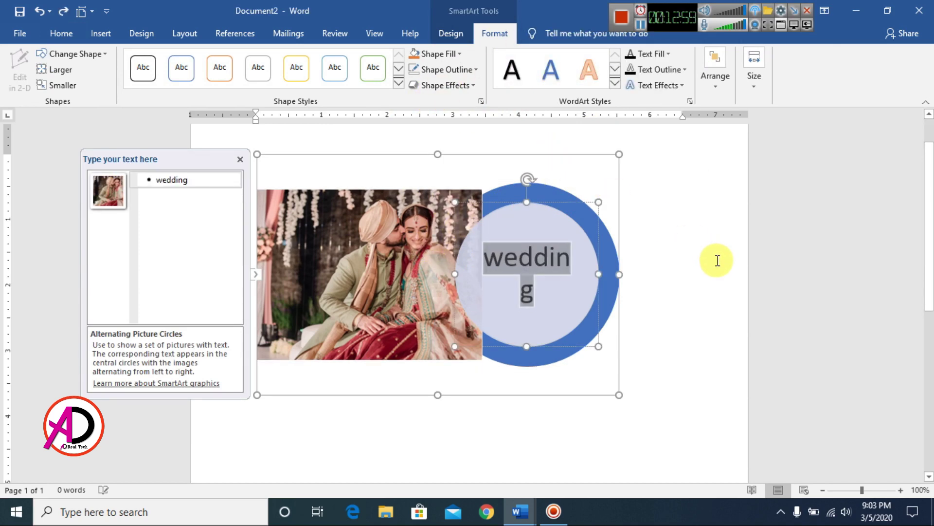
pyautogui.press('Delete')
pyautogui.hotkey('ctrl', 'z')
# Browse the Picture Layout gallery for the plain photo without applying a layout
pyautogui.click(546, 275)
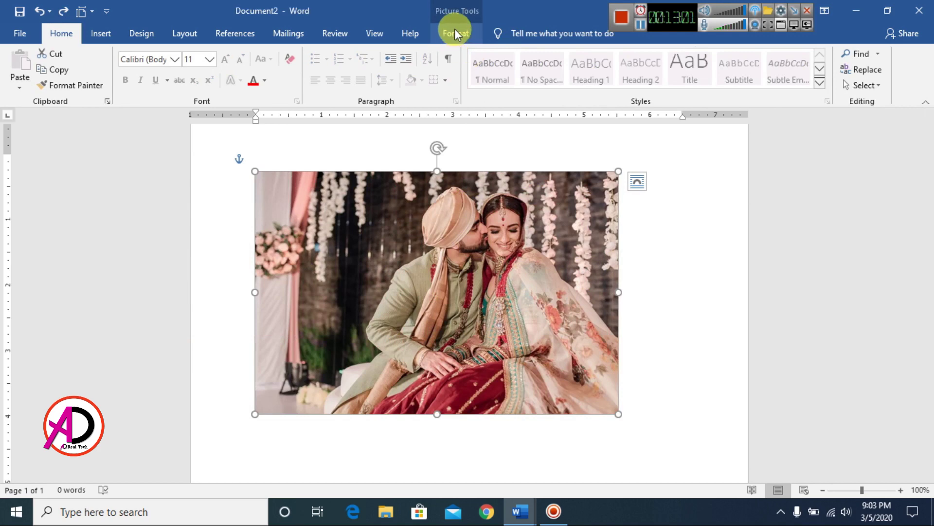
pyautogui.click(455, 33)
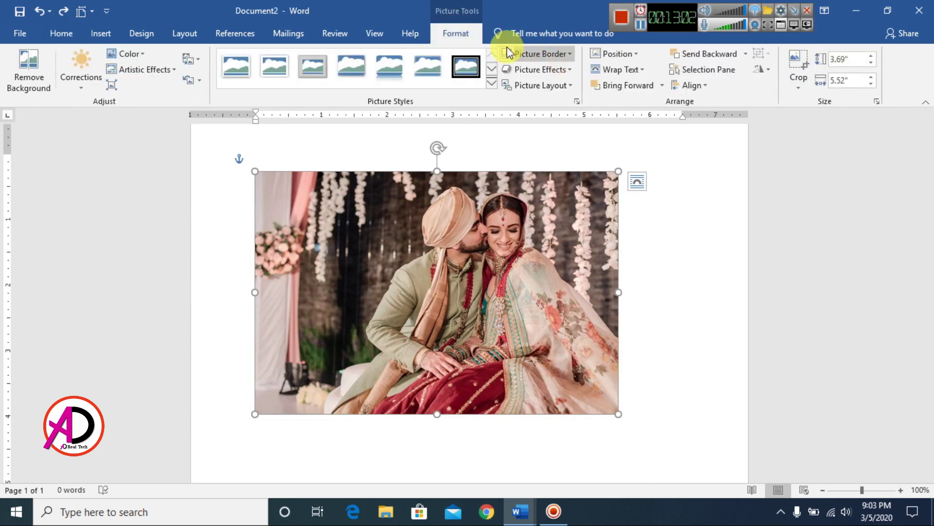
pyautogui.click(551, 87)
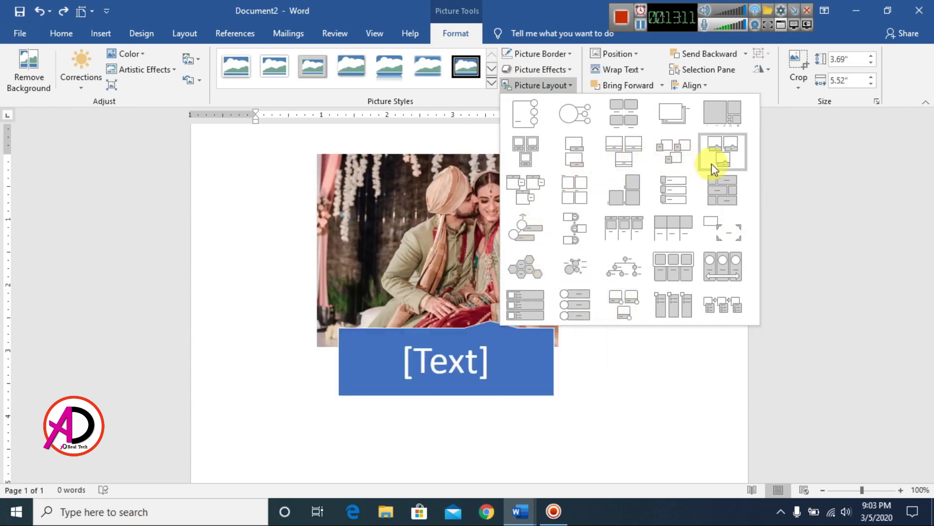
pyautogui.click(720, 345)
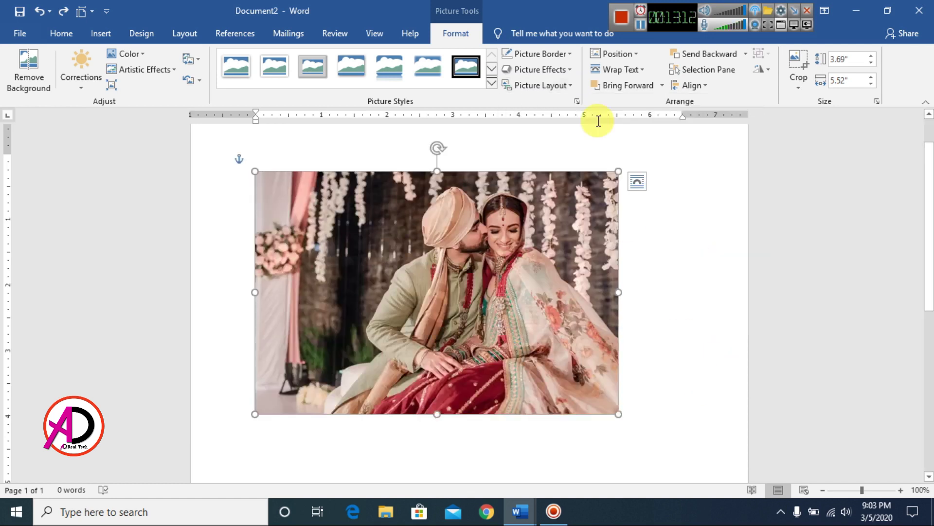
# Place the photo top left with square wrapping and shrink it to 2" by 2.99"
pyautogui.click(623, 56)
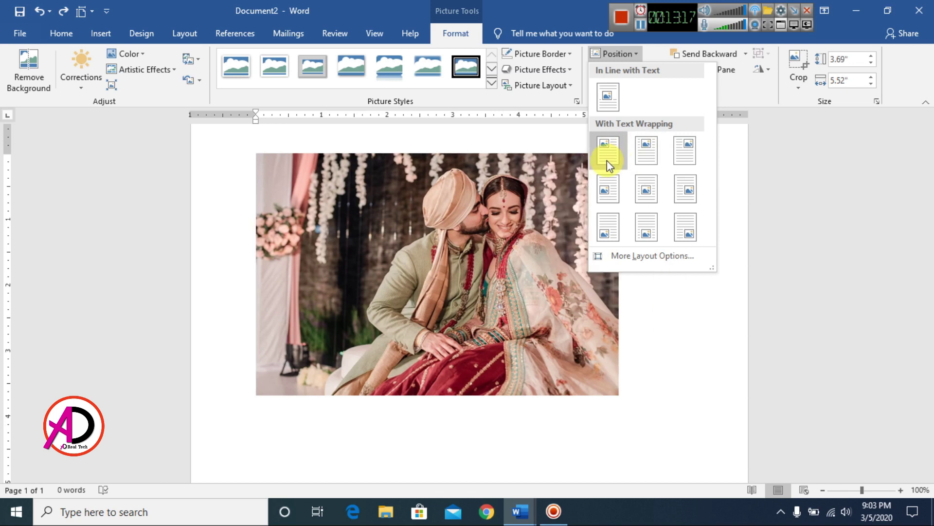
pyautogui.click(607, 160)
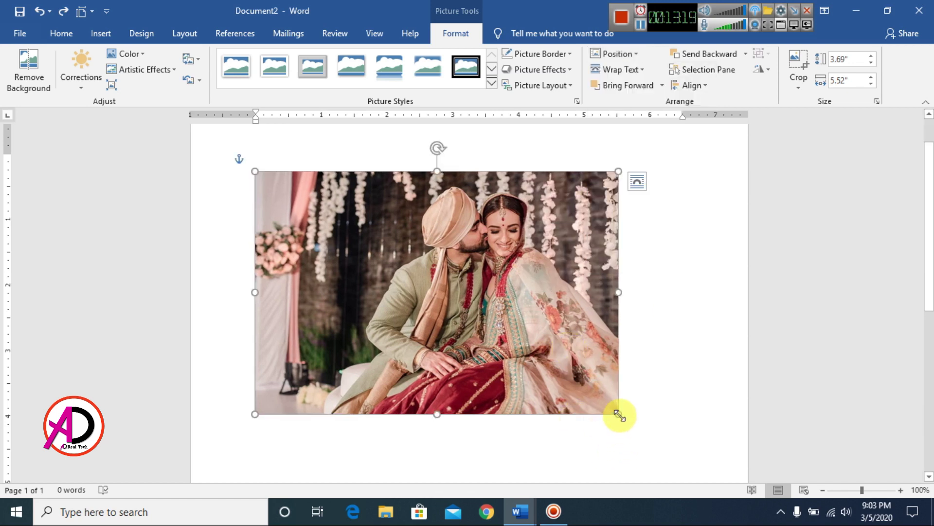
pyautogui.moveTo(619, 413); pyautogui.dragTo(452, 302)
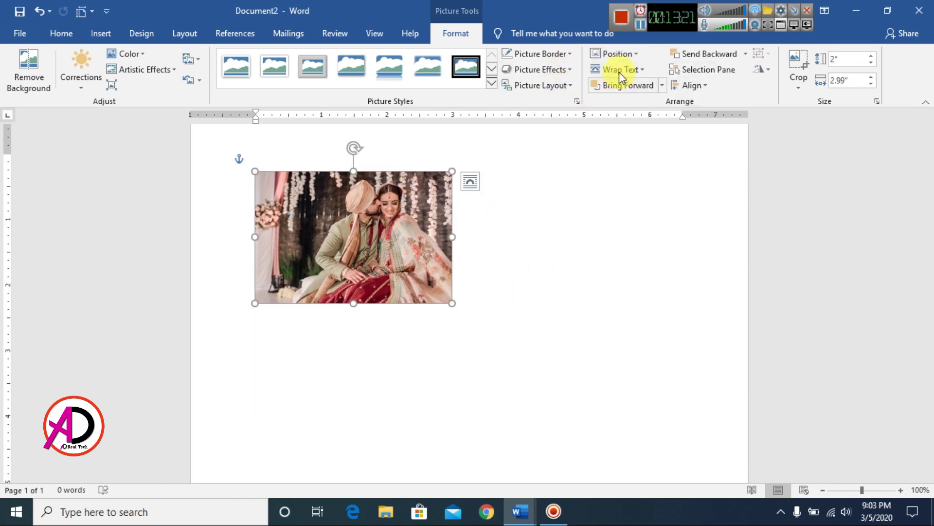
pyautogui.click(618, 54)
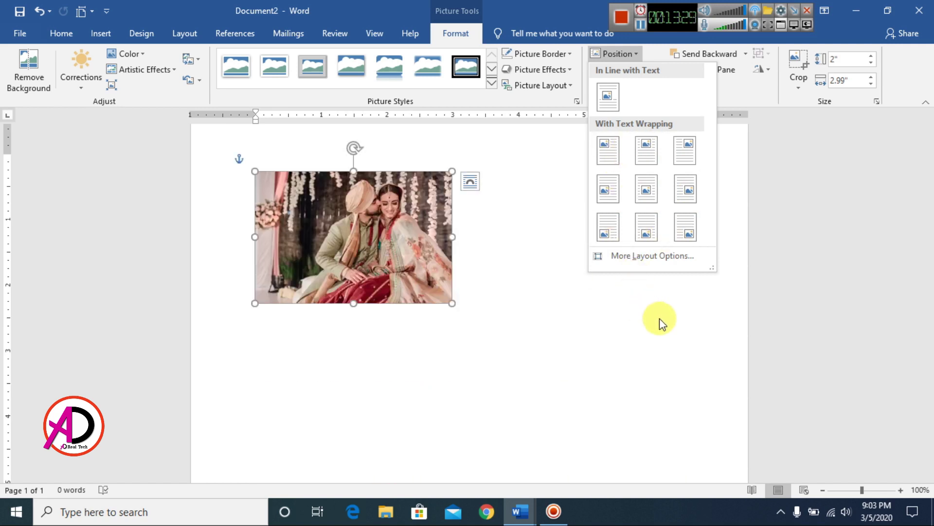
pyautogui.click(706, 362)
# Float the photo in front of text, drag it right and down, then delete it
pyautogui.click(633, 71)
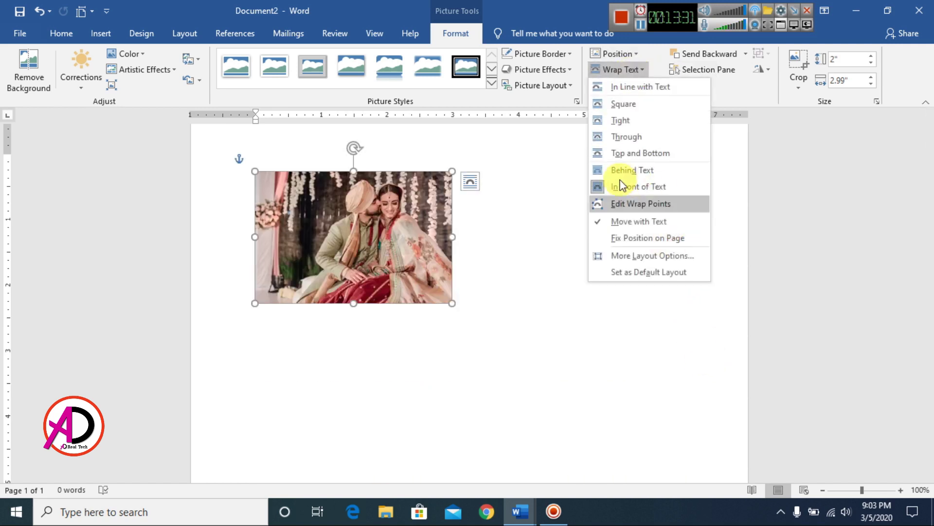
pyautogui.click(627, 187)
pyautogui.moveTo(409, 251); pyautogui.dragTo(588, 275)
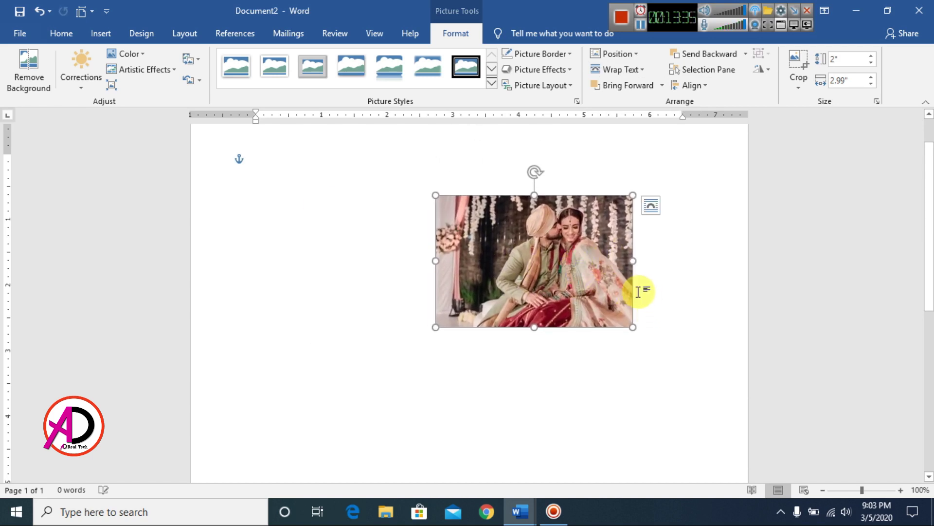
pyautogui.press('Delete')
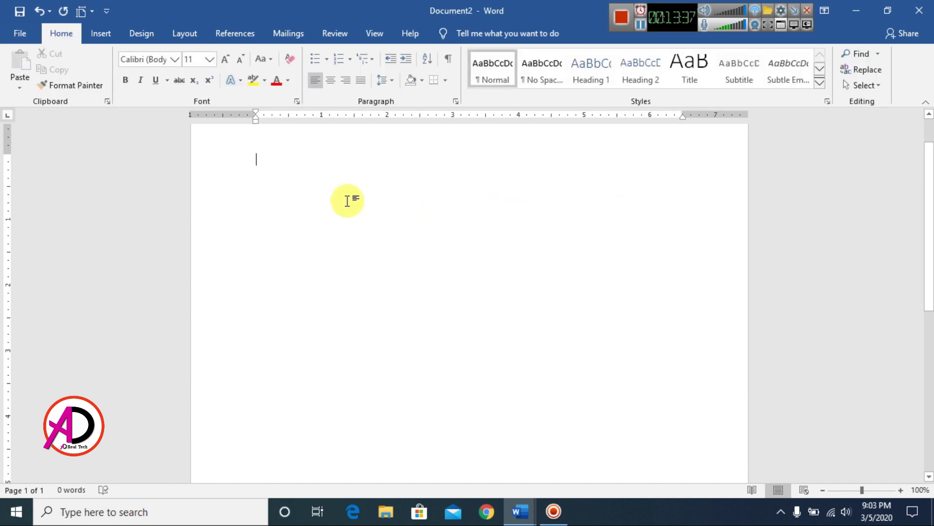
# Generate five =rand() sample paragraphs and justify them with Ctrl+J
pyautogui.write('=ra')
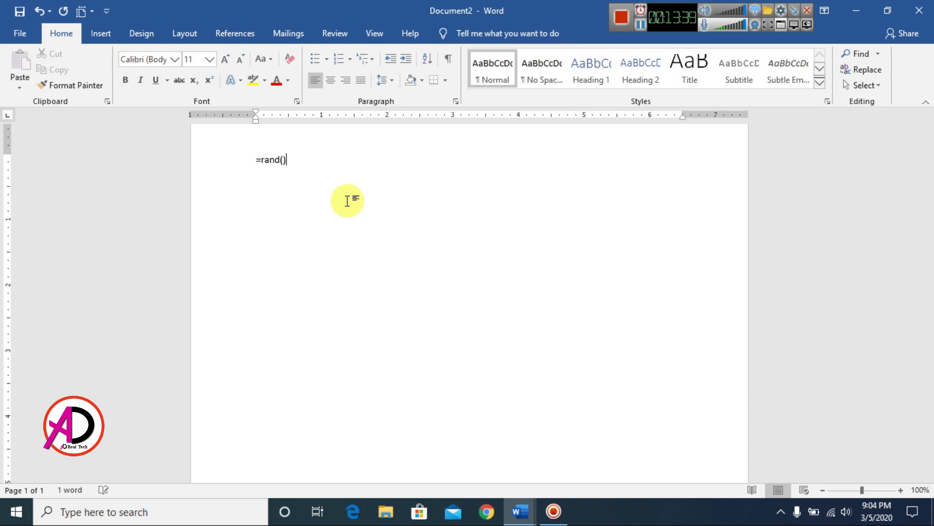
pyautogui.write('nd()')
pyautogui.press('Return')
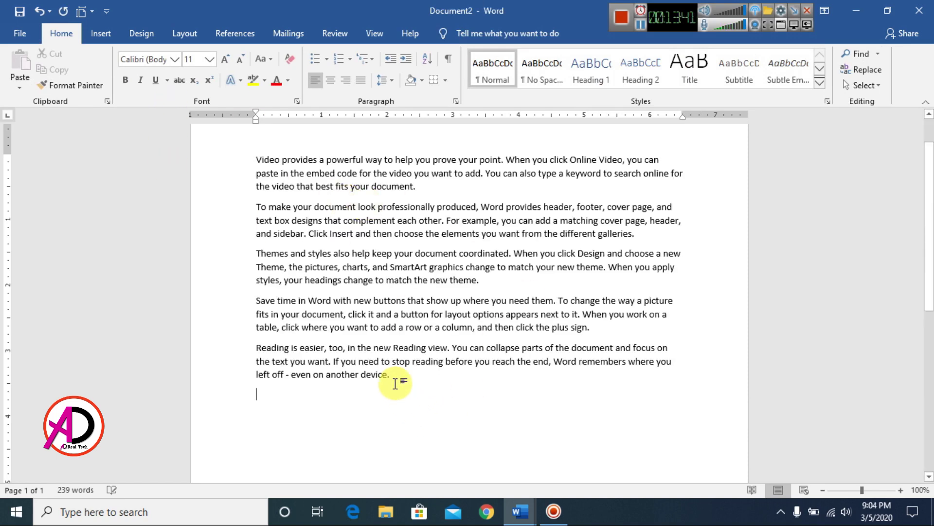
pyautogui.moveTo(395, 383); pyautogui.dragTo(247, 163)
pyautogui.hotkey('ctrl', 'j')
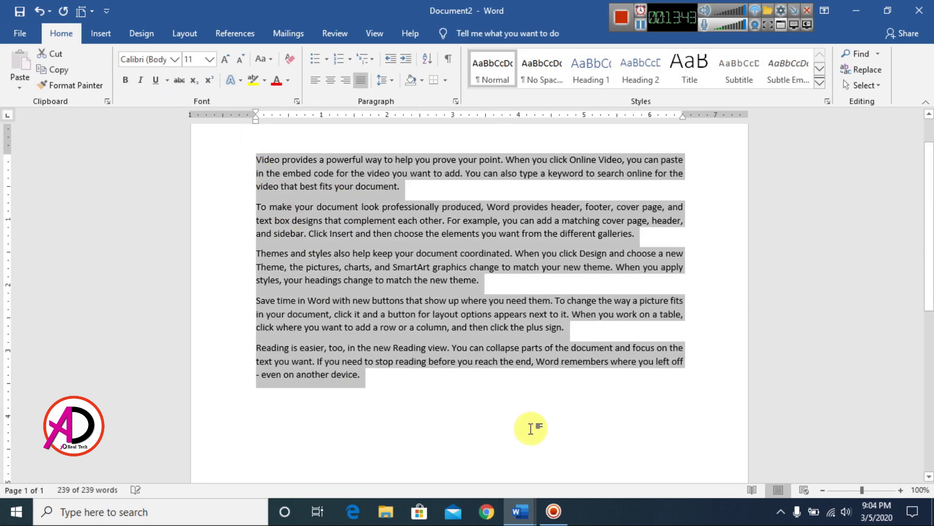
pyautogui.click(517, 430)
# Insert the jumping-man picture file, then delete it again
pyautogui.click(106, 39)
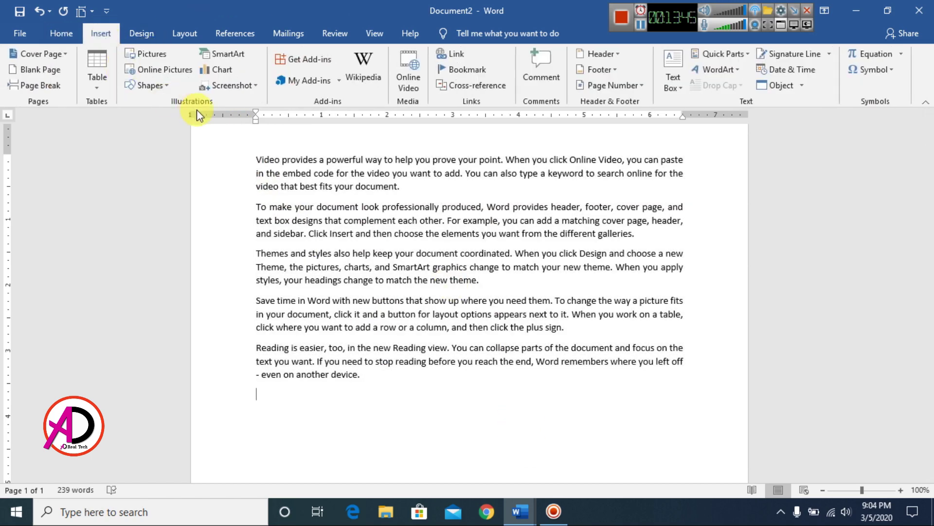
pyautogui.click(136, 54)
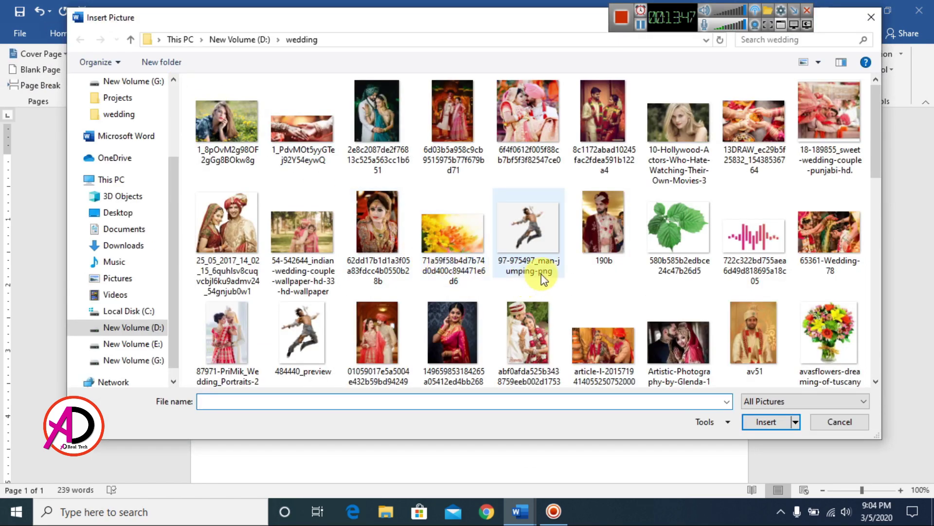
pyautogui.click(552, 208)
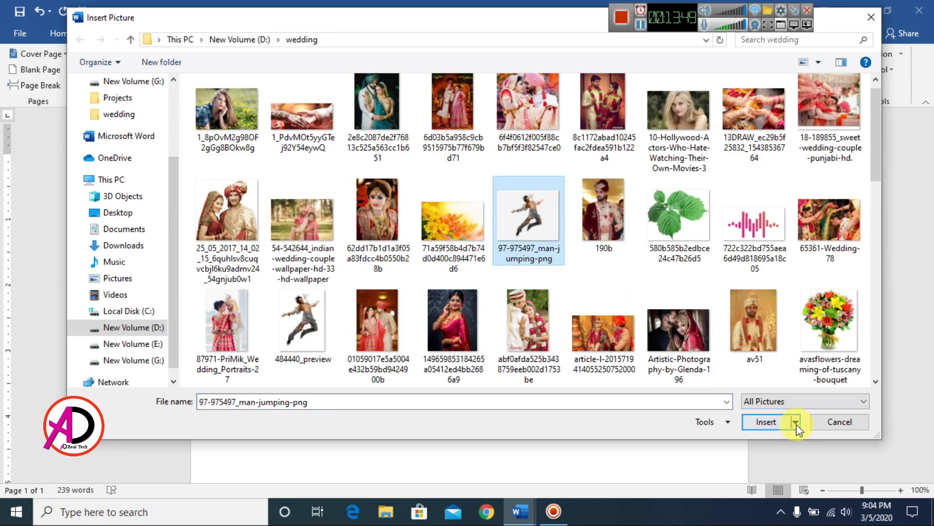
pyautogui.click(774, 422)
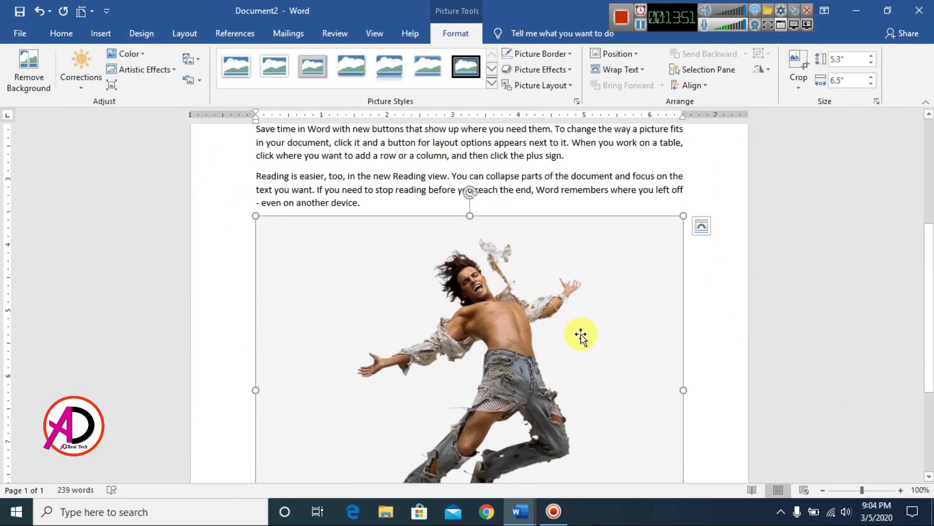
pyautogui.press('Delete')
# Insert the 484440_preview jumping-man image into the document
pyautogui.click(104, 33)
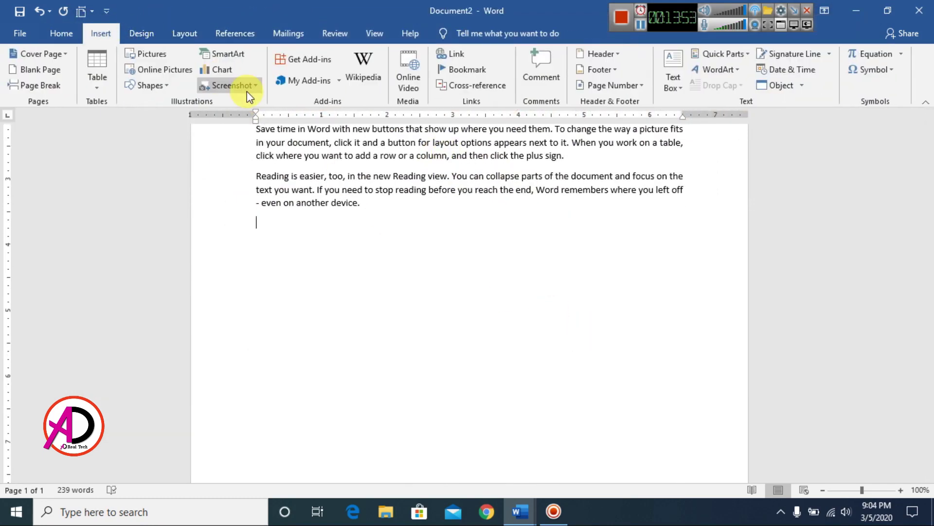
pyautogui.click(148, 54)
pyautogui.click(305, 319)
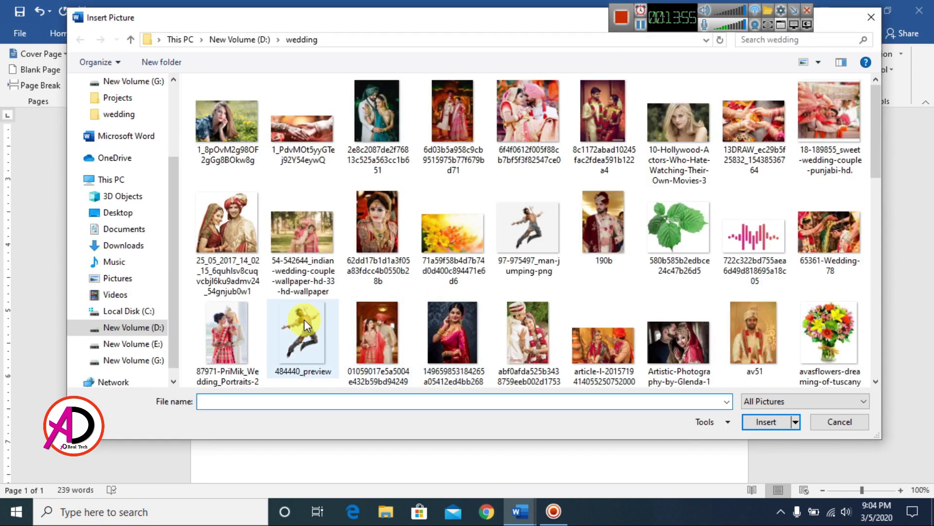
pyautogui.click(769, 423)
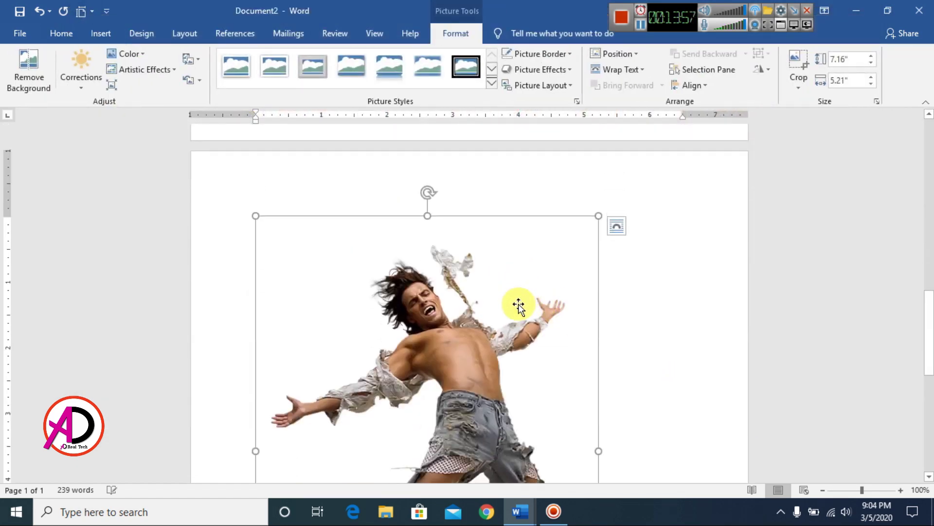
pyautogui.scroll(2, 642, 174)
# Float the picture in front of text, shrink it to 3.75" by 2.73" and move it onto the paragraphs
pyautogui.click(615, 68)
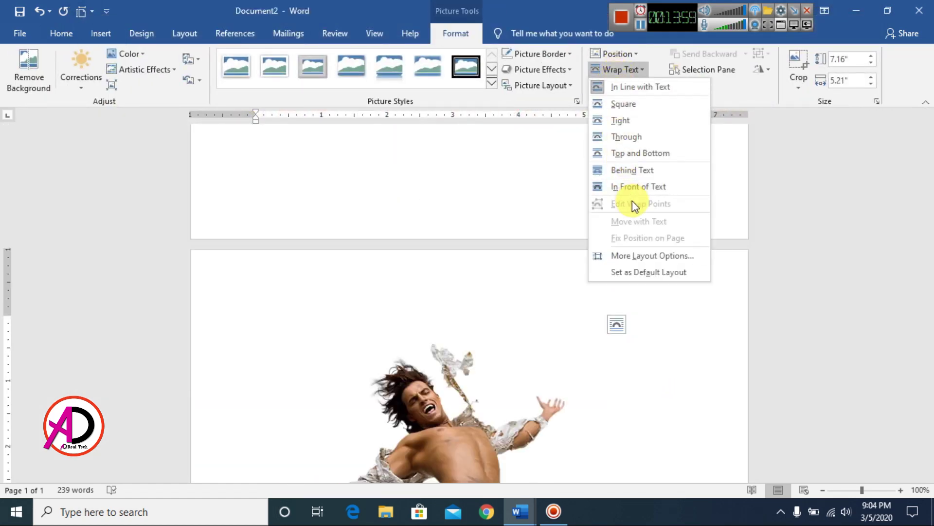
pyautogui.click(638, 186)
pyautogui.scroll(8, 567, 322)
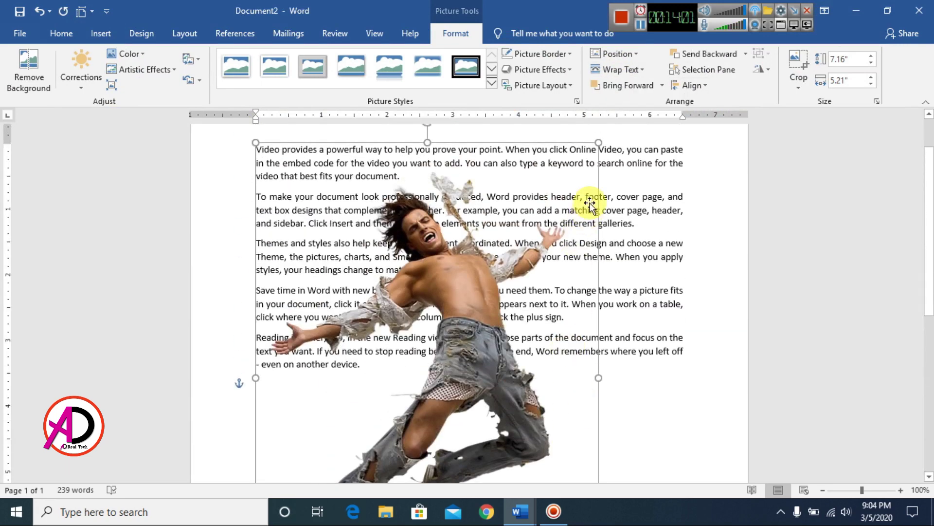
pyautogui.moveTo(598, 143); pyautogui.dragTo(436, 366)
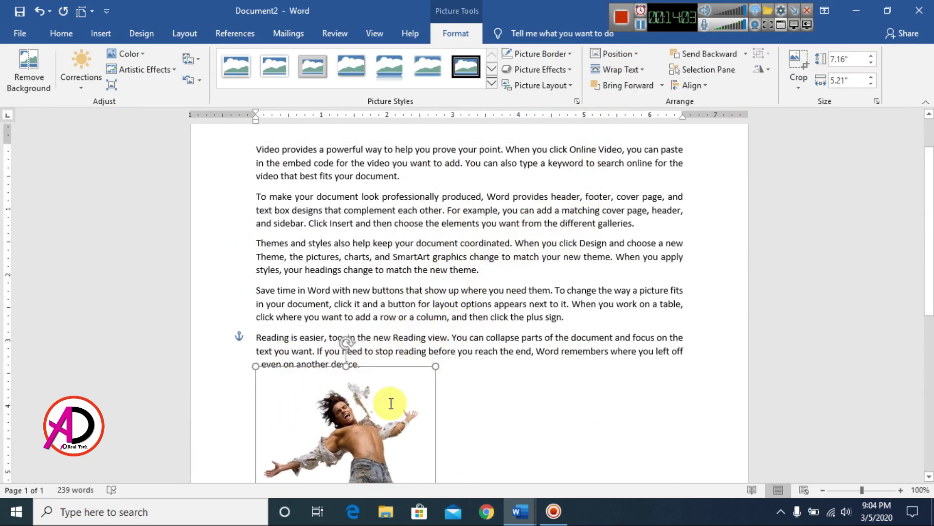
pyautogui.scroll(-5, 367, 309)
pyautogui.moveTo(367, 309); pyautogui.dragTo(428, 254)
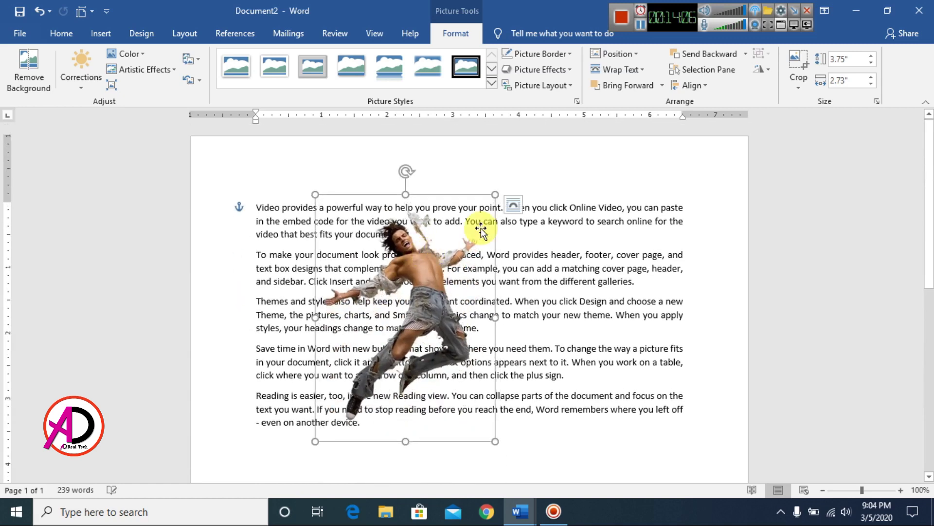
# Wrap text tightly around the jumping-man picture, reposition it and enlarge it to about 4.05" by 2.95"
pyautogui.click(631, 70)
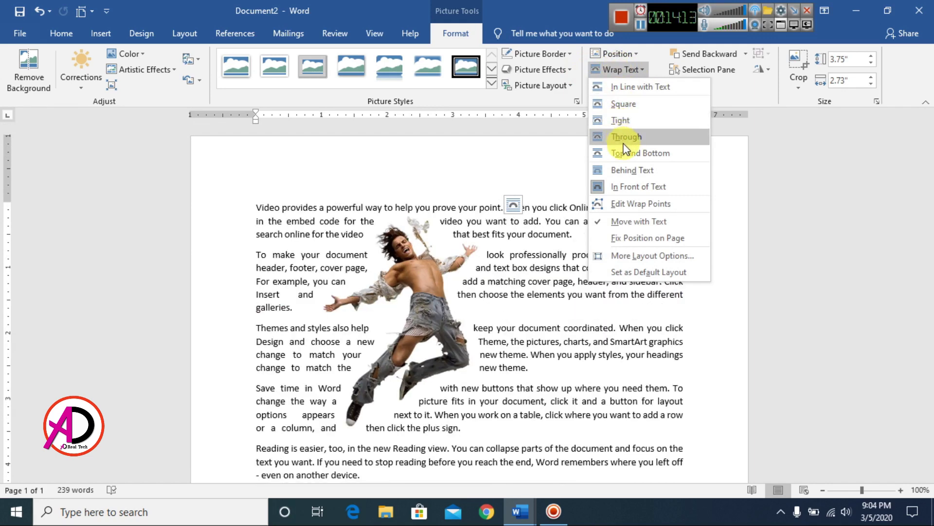
pyautogui.click(622, 122)
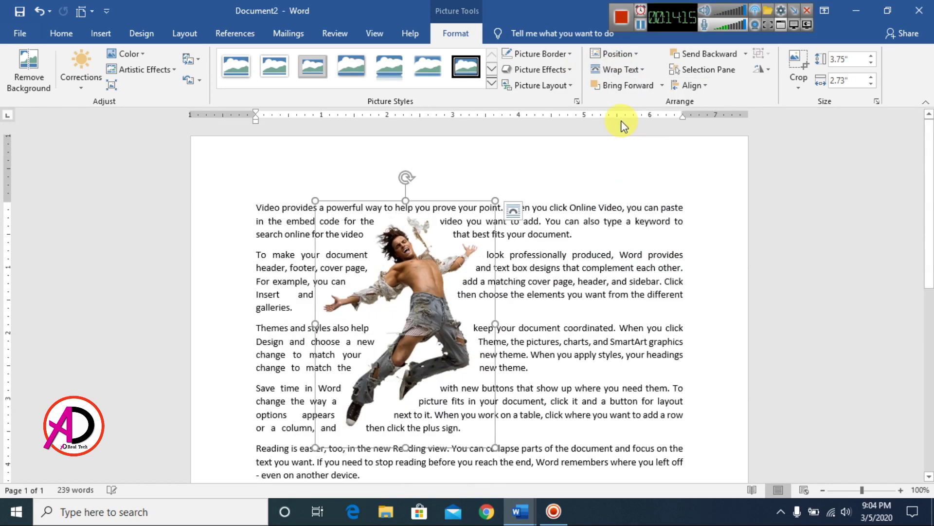
pyautogui.moveTo(452, 294); pyautogui.dragTo(543, 299)
pyautogui.moveTo(517, 314); pyautogui.dragTo(426, 317)
pyautogui.moveTo(435, 281); pyautogui.dragTo(479, 265)
pyautogui.moveTo(485, 219); pyautogui.dragTo(500, 199)
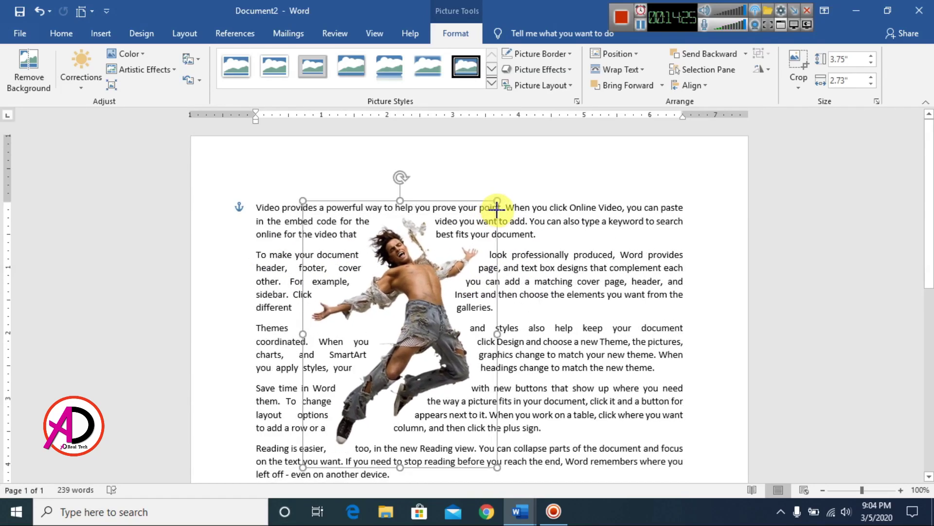
pyautogui.moveTo(495, 468); pyautogui.dragTo(506, 483)
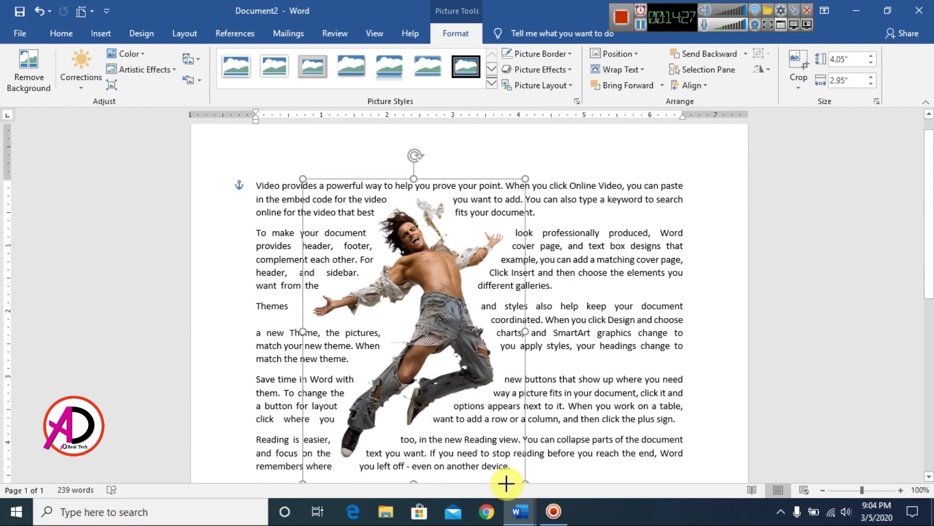
pyautogui.moveTo(483, 413); pyautogui.dragTo(596, 327)
pyautogui.click(703, 378)
# Duplicate the picture to its right and shrink the copy to 2.85" by 2.08"
pyautogui.click(438, 326)
pyautogui.moveTo(538, 397); pyautogui.dragTo(615, 308)
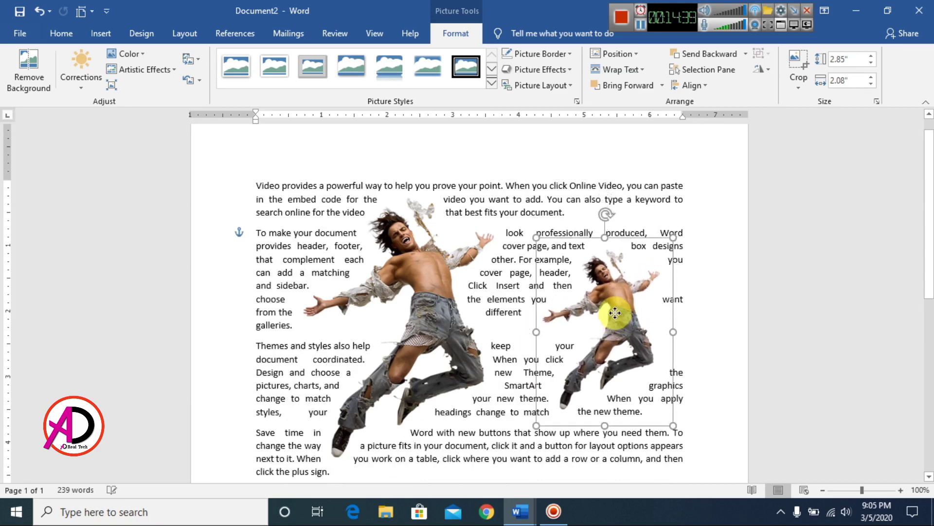
pyautogui.click(708, 314)
pyautogui.scroll(-3, 605, 313)
pyautogui.scroll(3, 583, 376)
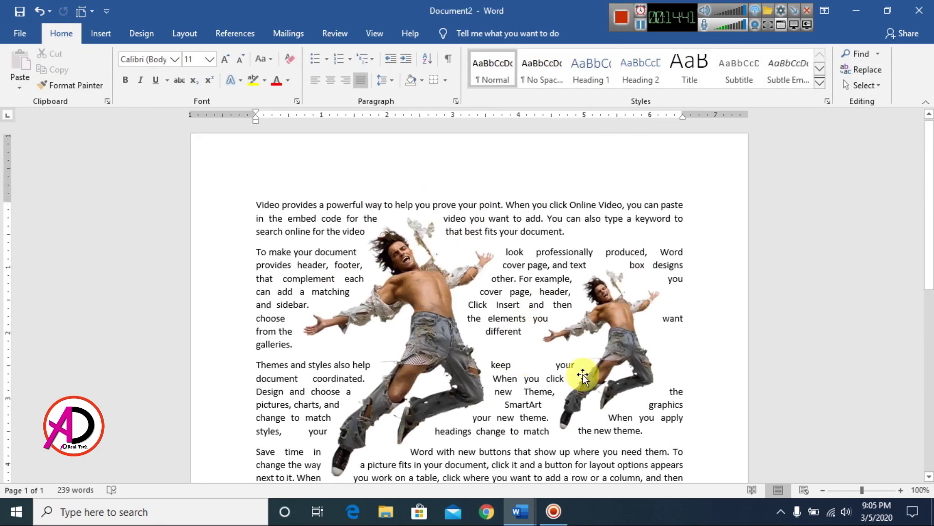
# Delete both jumping-man pictures and all the sample text
pyautogui.click(622, 348)
pyautogui.press('Delete')
pyautogui.click(415, 338)
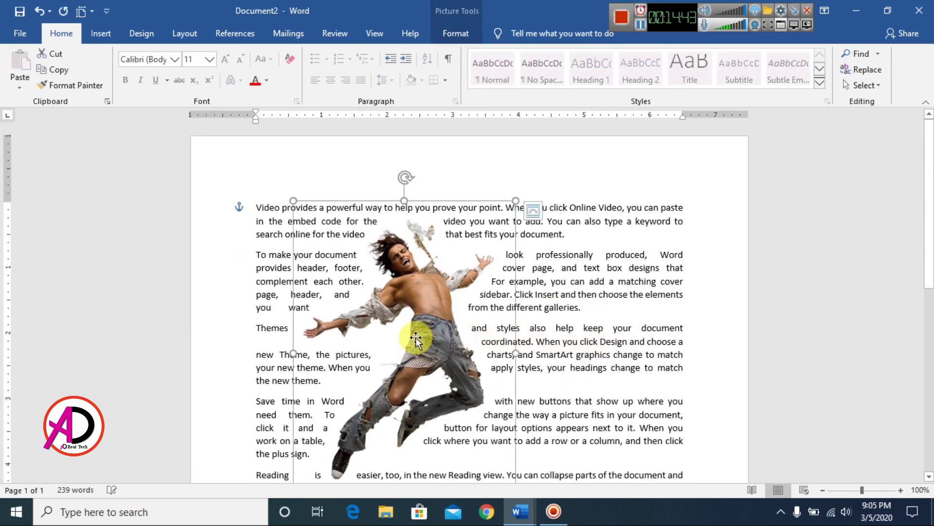
pyautogui.press('Delete')
pyautogui.moveTo(421, 440); pyautogui.dragTo(217, 195)
pyautogui.press('Delete')
# Insert the 6f4f0612f005f88cb7bf5f3f82547ce0 wedding couple photo, then glance at the Align options
pyautogui.click(101, 34)
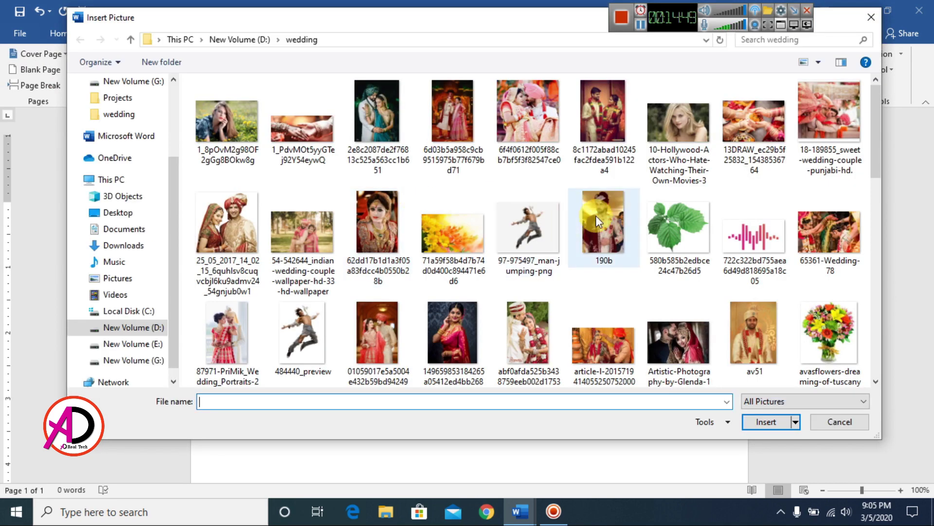
pyautogui.click(528, 114)
pyautogui.click(766, 423)
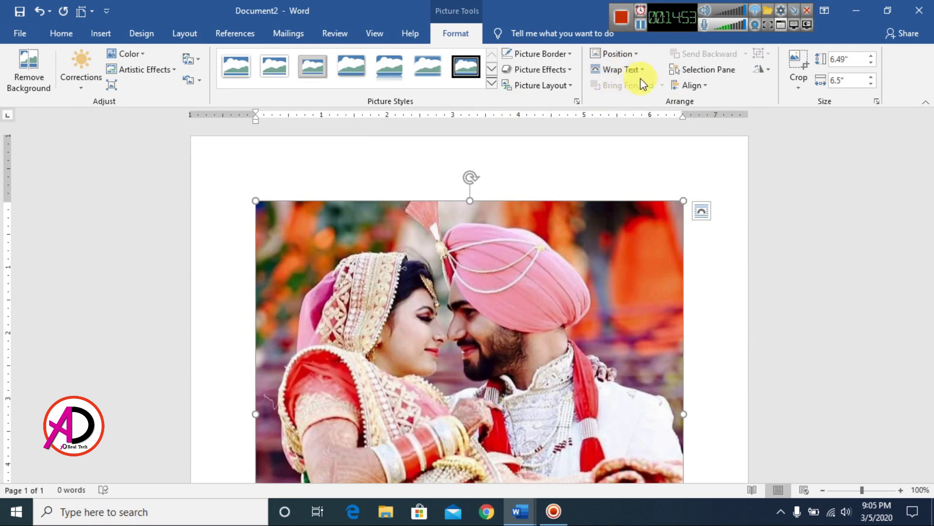
pyautogui.click(706, 87)
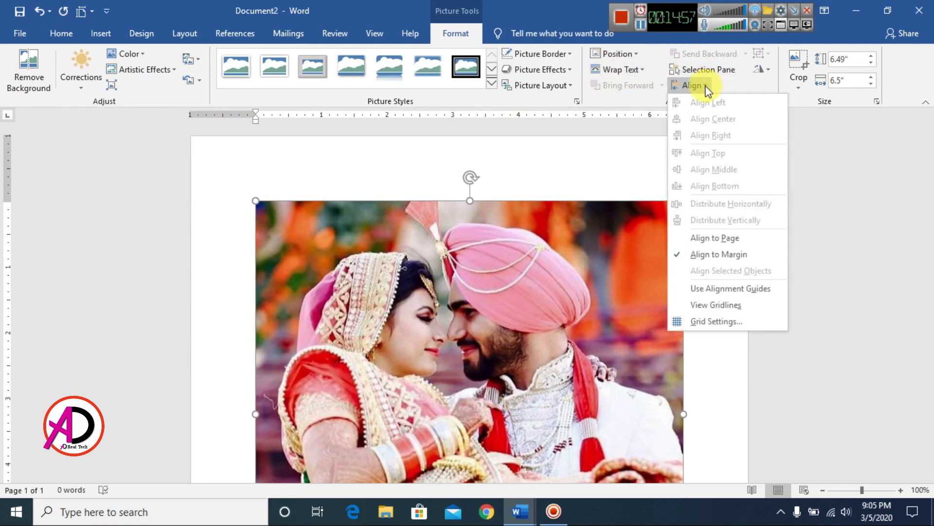
pyautogui.click(684, 84)
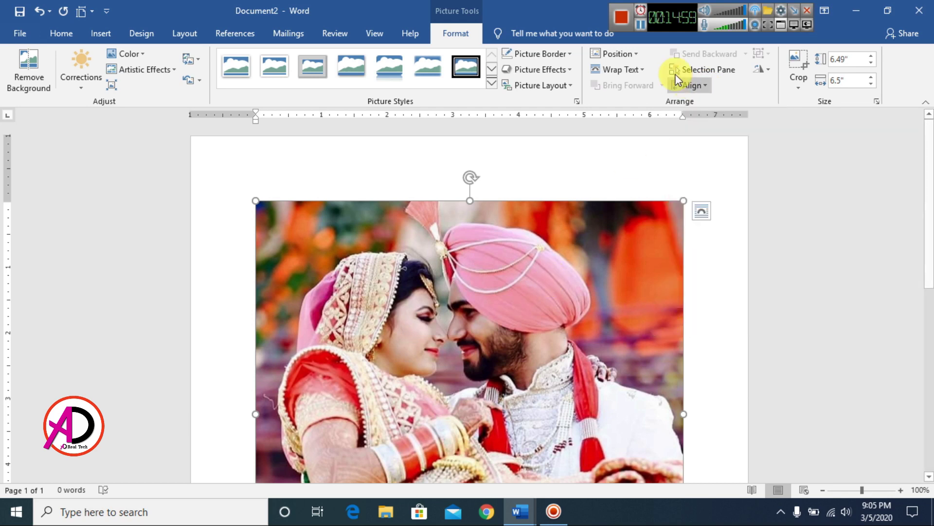
# Set the wedding photo to float freely, shrink it to 2.37" by 2.38" and move it lower
pyautogui.click(631, 69)
pyautogui.click(632, 186)
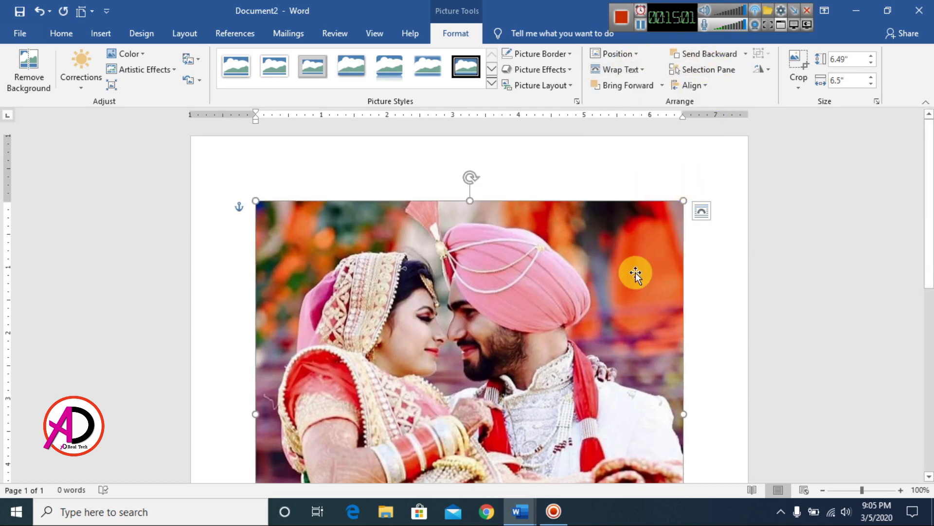
pyautogui.moveTo(684, 200); pyautogui.dragTo(528, 356)
pyautogui.scroll(-5, 481, 379)
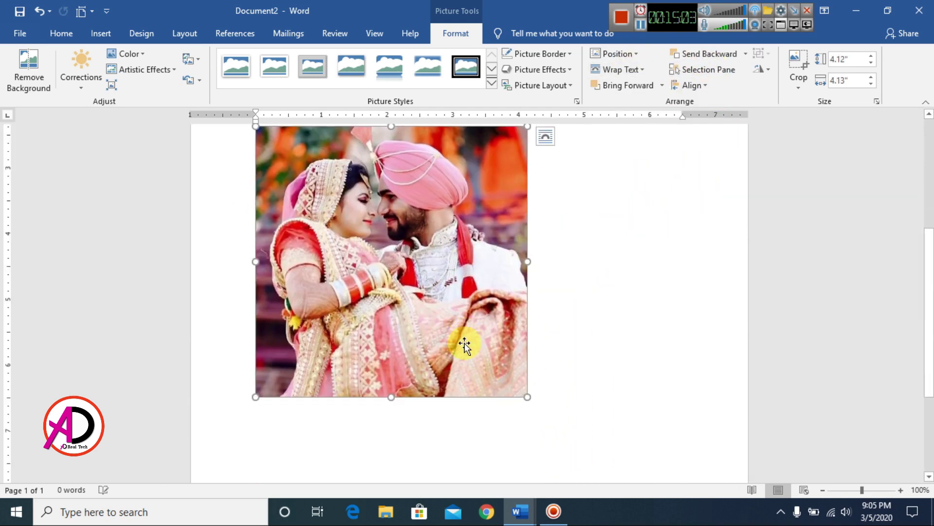
pyautogui.moveTo(527, 397); pyautogui.dragTo(411, 282)
pyautogui.moveTo(365, 198); pyautogui.dragTo(480, 271)
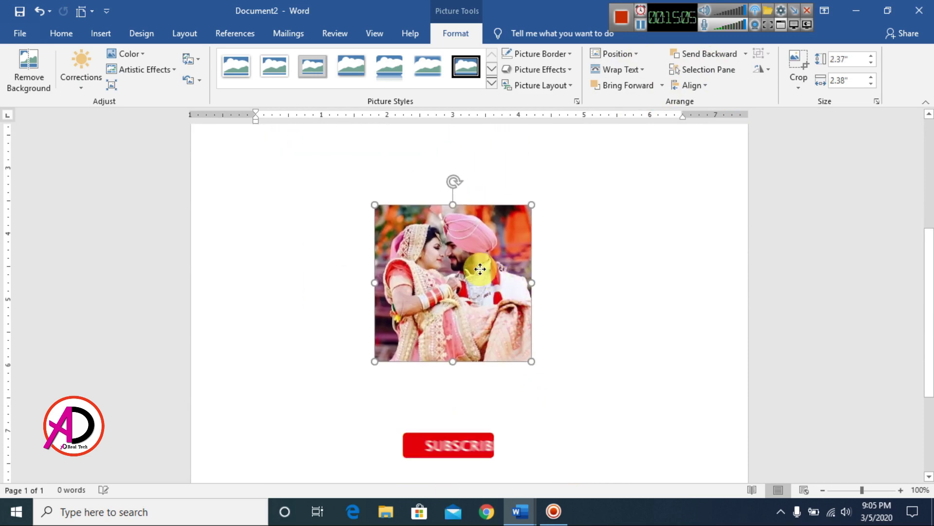
pyautogui.scroll(5, 291, 193)
pyautogui.click(291, 194)
pyautogui.click(111, 35)
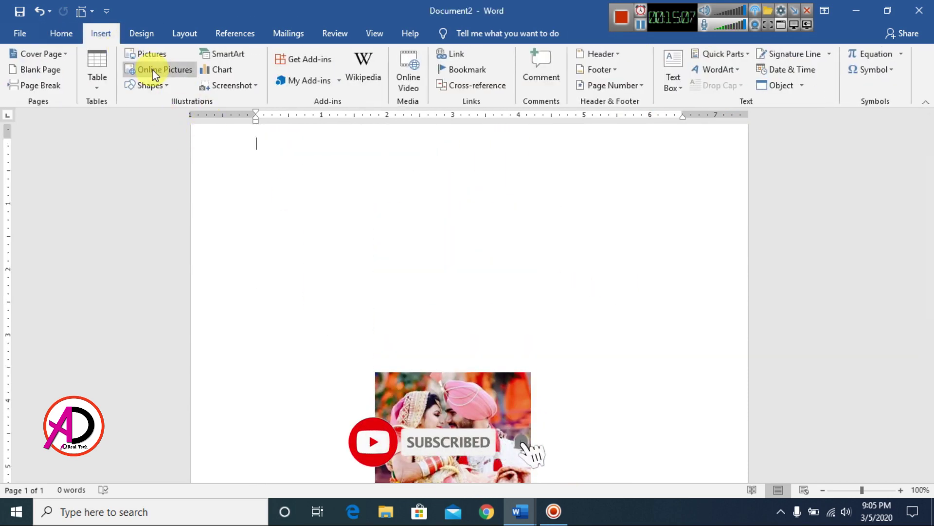
# Insert the flower picture, float it in front of text and shrink it
pyautogui.click(154, 57)
pyautogui.click(453, 234)
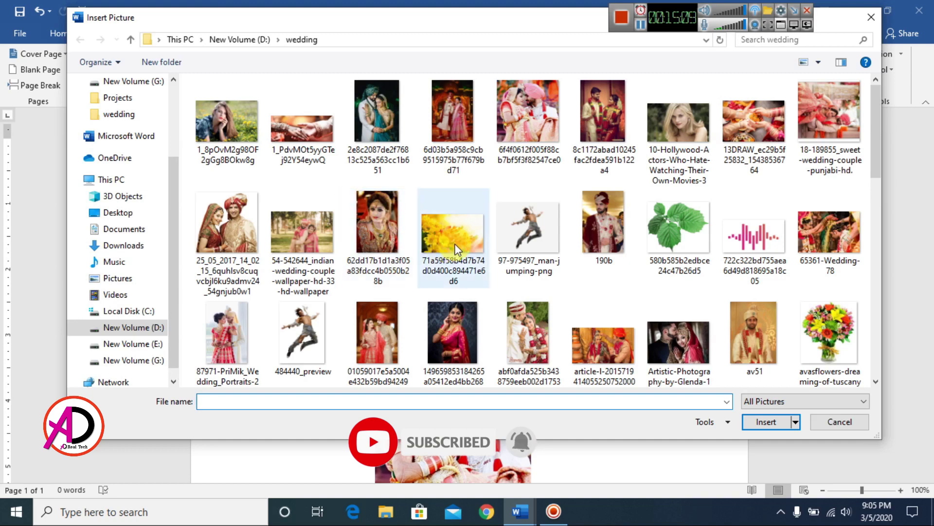
pyautogui.click(761, 422)
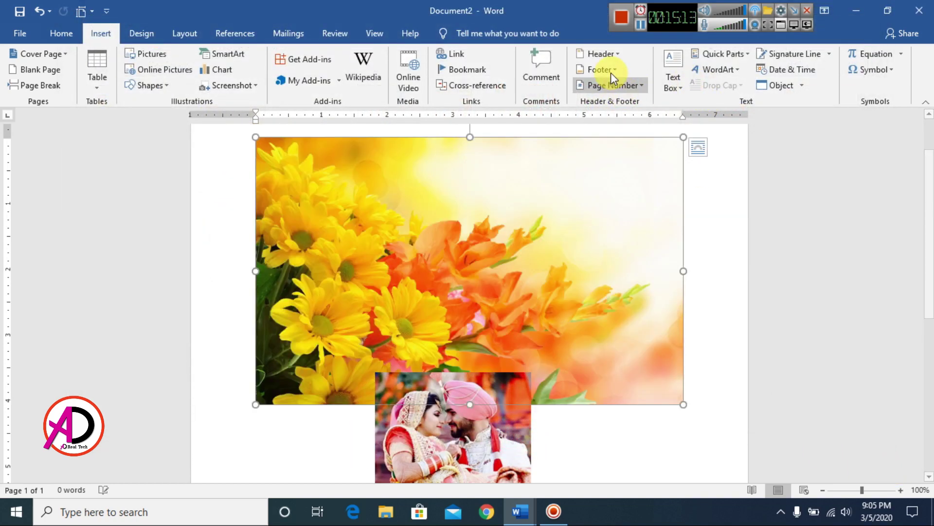
pyautogui.click(625, 70)
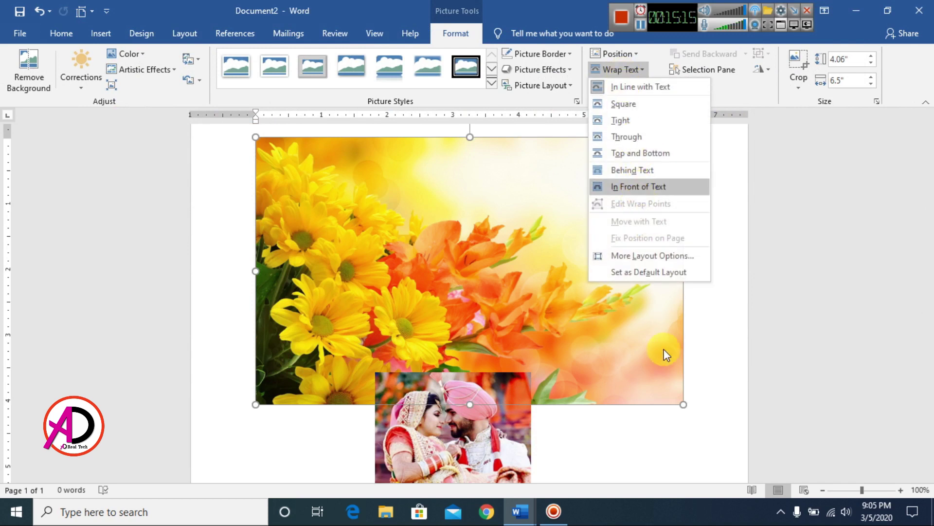
pyautogui.press('Return')
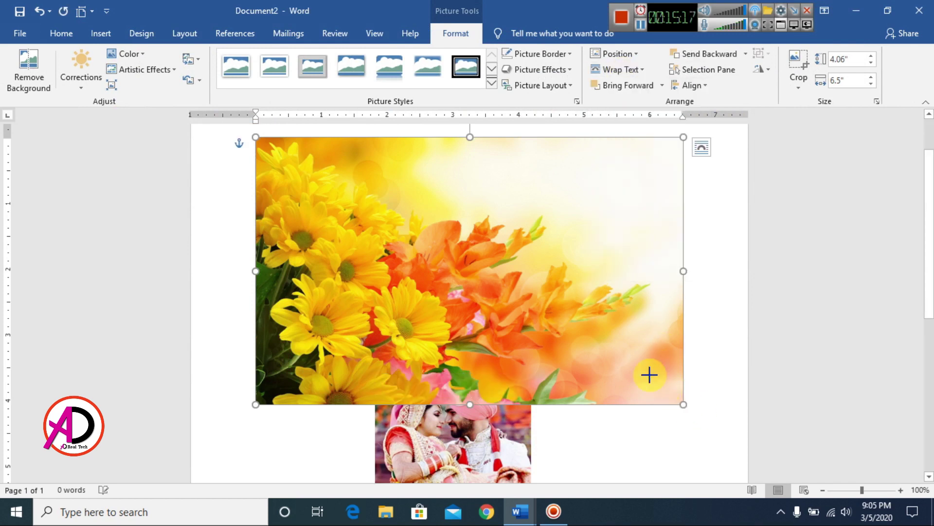
pyautogui.moveTo(683, 404); pyautogui.dragTo(501, 290)
# Layer the wedding photo over the flowers using Bring Forward and Send Backward, then open the Selection Pane
pyautogui.moveTo(506, 409); pyautogui.dragTo(559, 188)
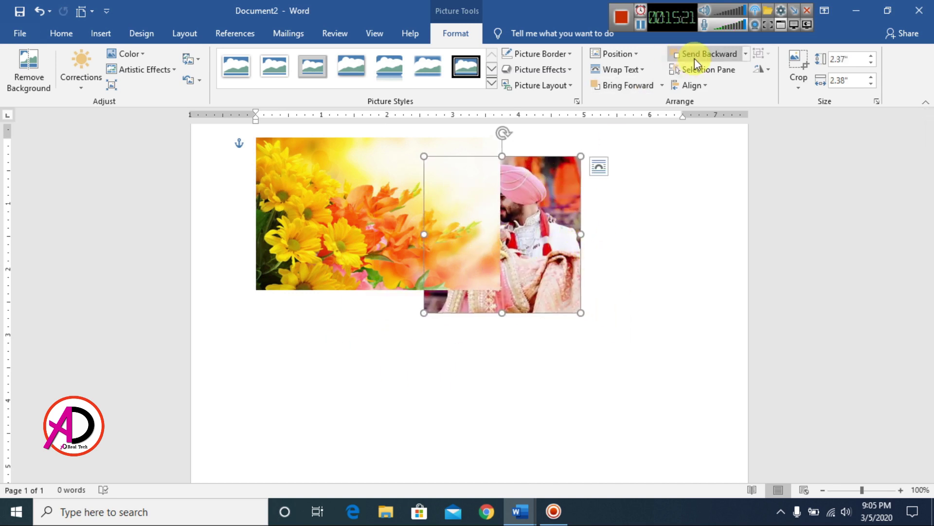
pyautogui.click(633, 88)
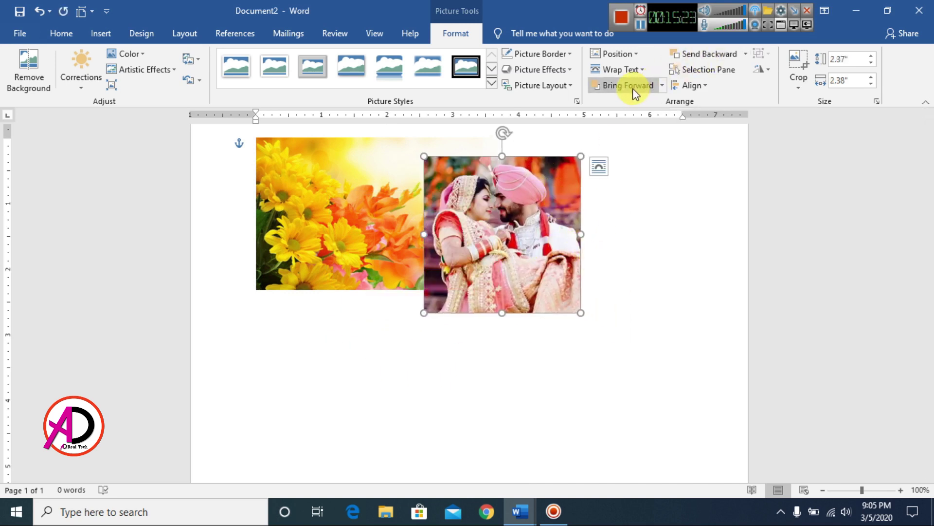
pyautogui.moveTo(511, 241); pyautogui.dragTo(317, 299)
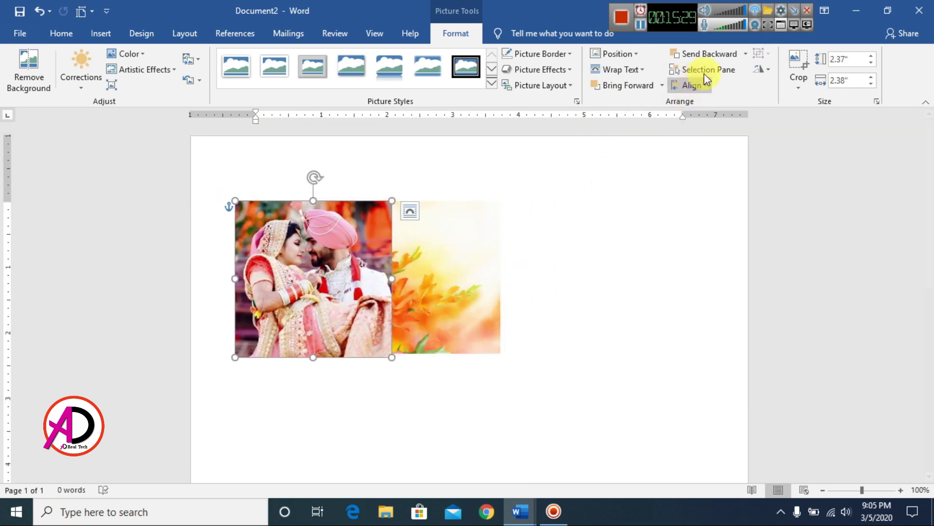
pyautogui.click(719, 58)
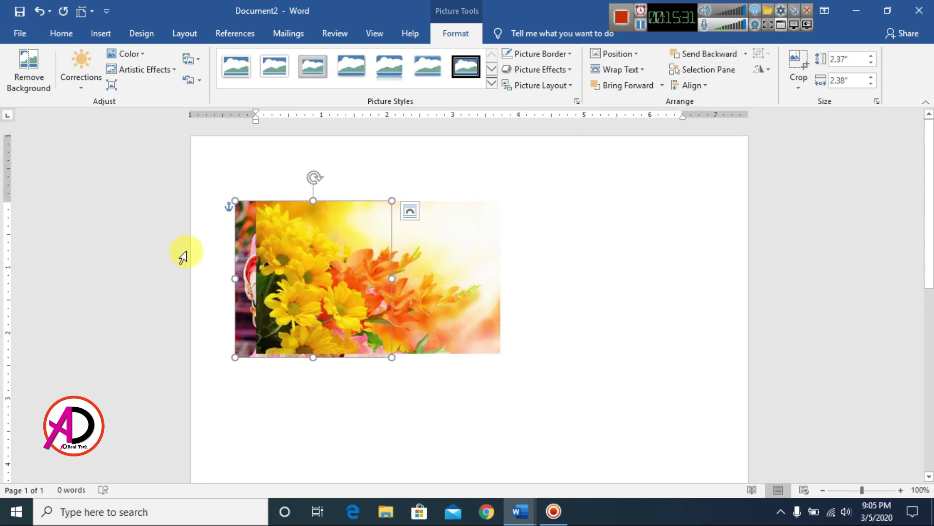
pyautogui.click(625, 96)
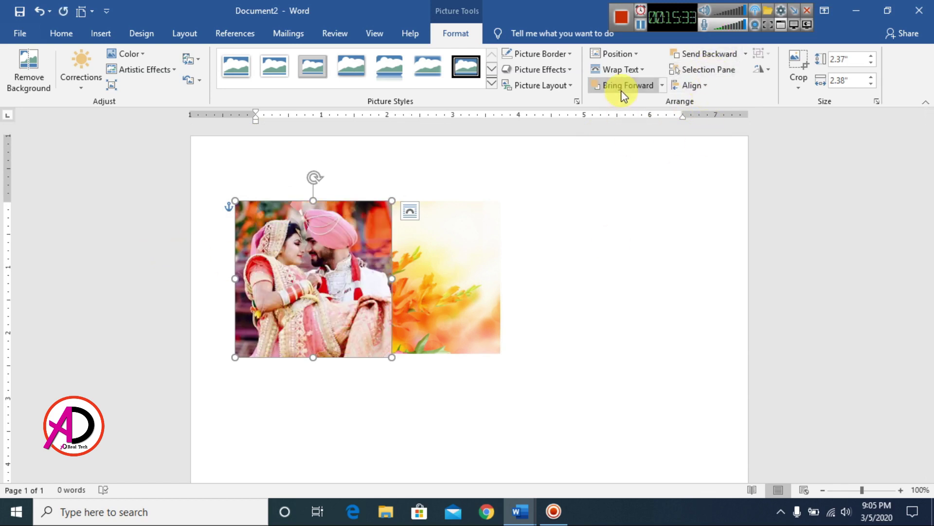
pyautogui.moveTo(331, 266); pyautogui.dragTo(372, 265)
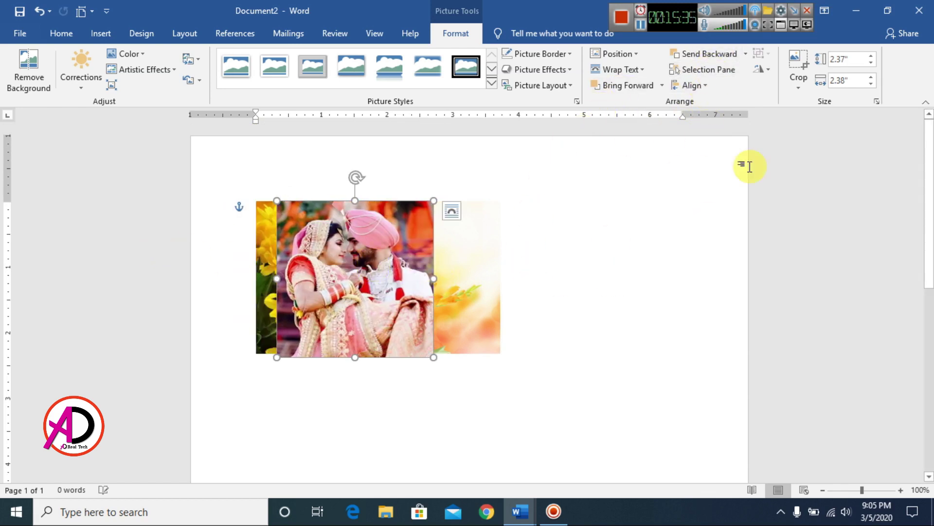
pyautogui.click(708, 69)
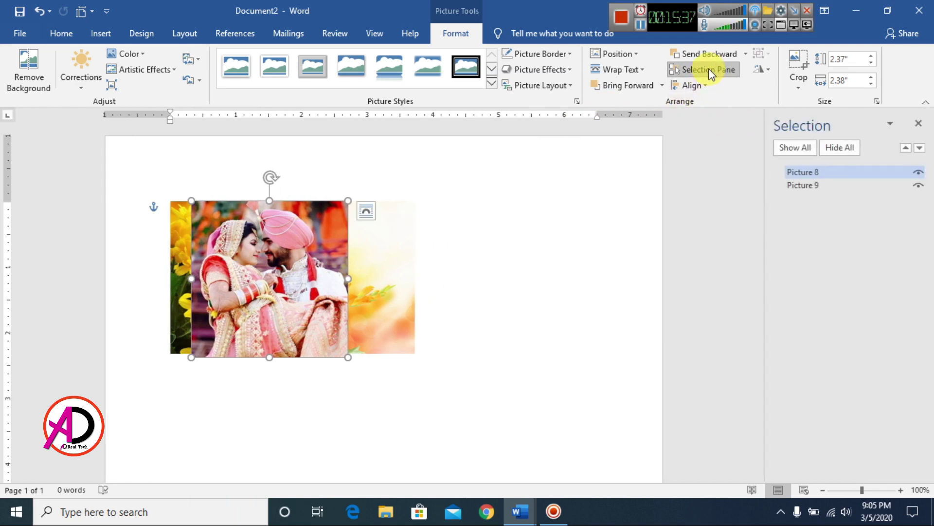
# Reposition the wedding photo around the flowers while toggling the Selection pane
pyautogui.moveTo(275, 263); pyautogui.dragTo(448, 263)
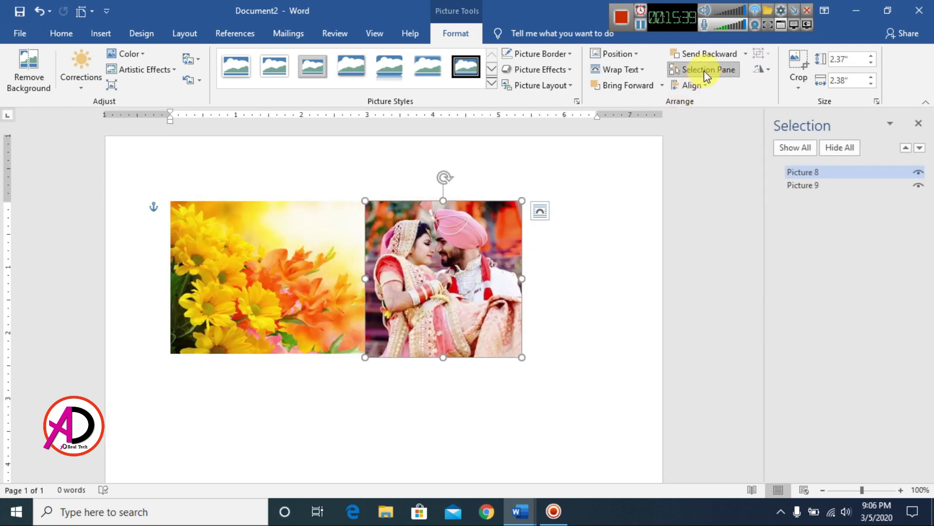
pyautogui.click(923, 125)
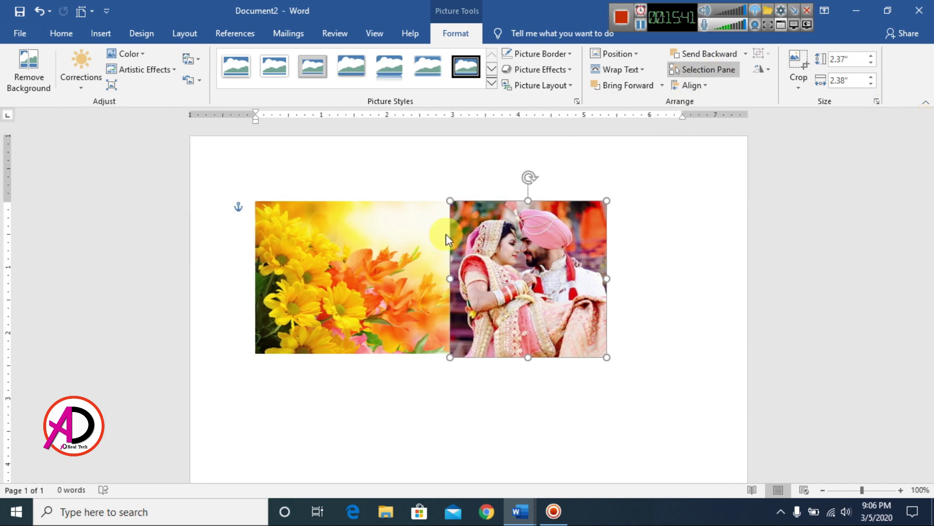
pyautogui.moveTo(526, 279); pyautogui.dragTo(487, 258)
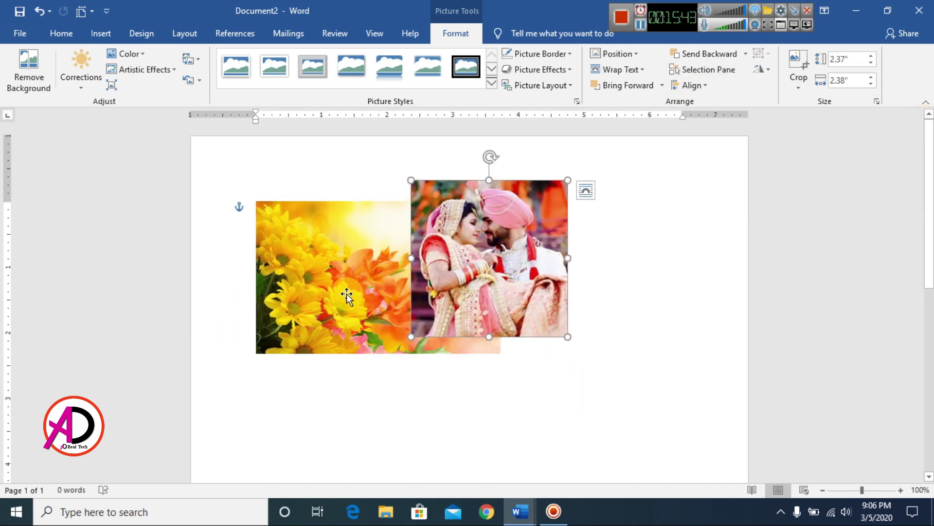
pyautogui.click(686, 69)
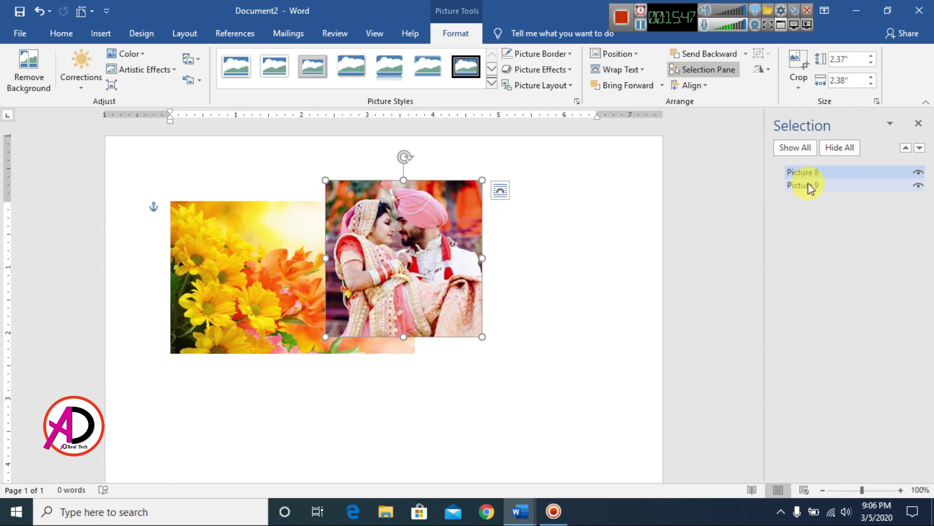
pyautogui.click(609, 193)
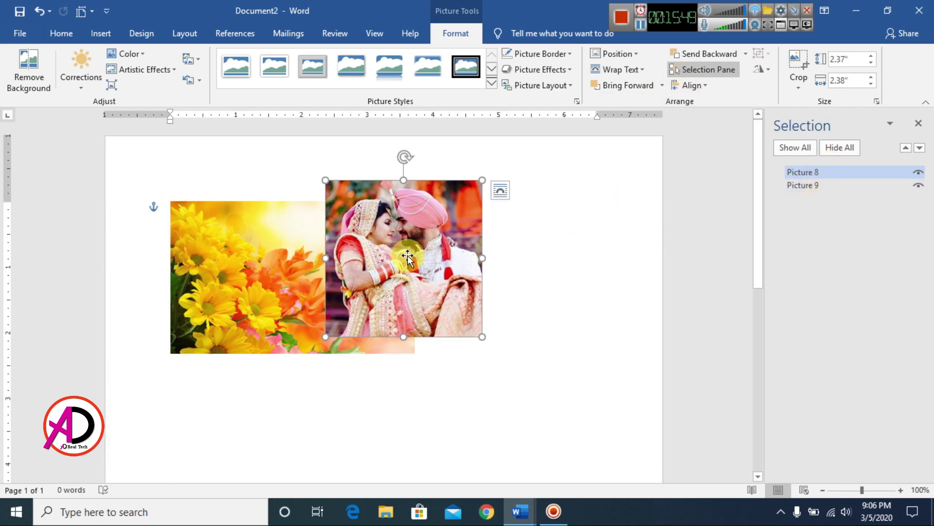
# Move the flowers up, lay the wedding photo over their left side and shrink it to 2.29" square
pyautogui.moveTo(408, 253); pyautogui.dragTo(517, 253)
pyautogui.moveTo(310, 301); pyautogui.dragTo(341, 283)
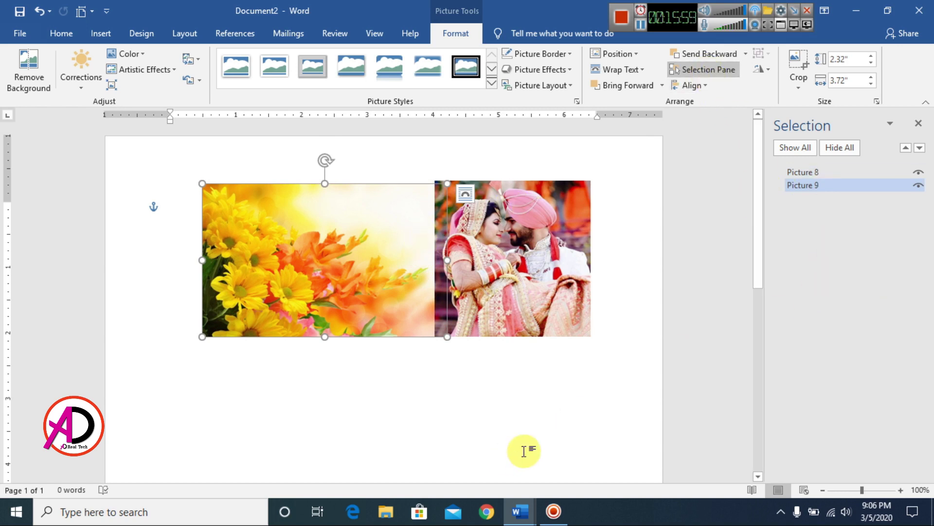
pyautogui.moveTo(534, 282); pyautogui.dragTo(284, 267)
pyautogui.moveTo(342, 325); pyautogui.dragTo(336, 319)
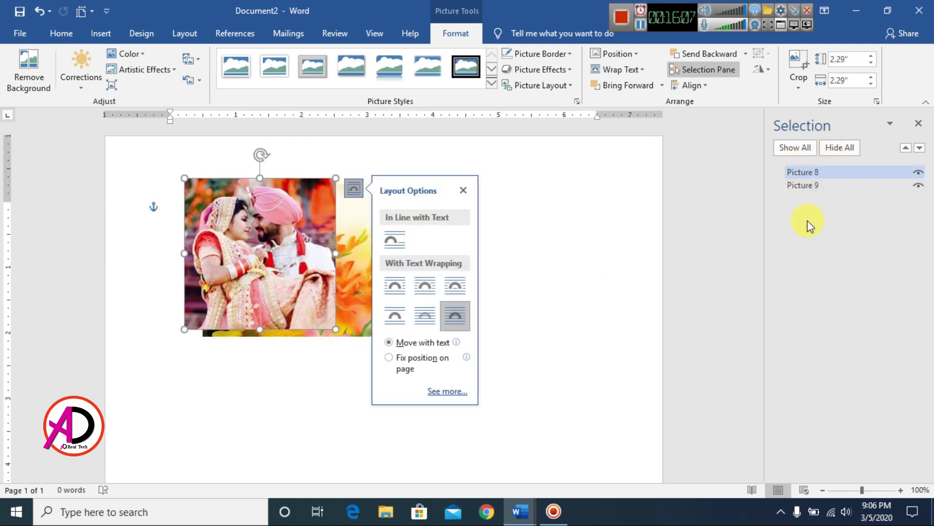
# Group the wedding and flower pictures into Group 10 and drag it toward the page centre
pyautogui.click(465, 191)
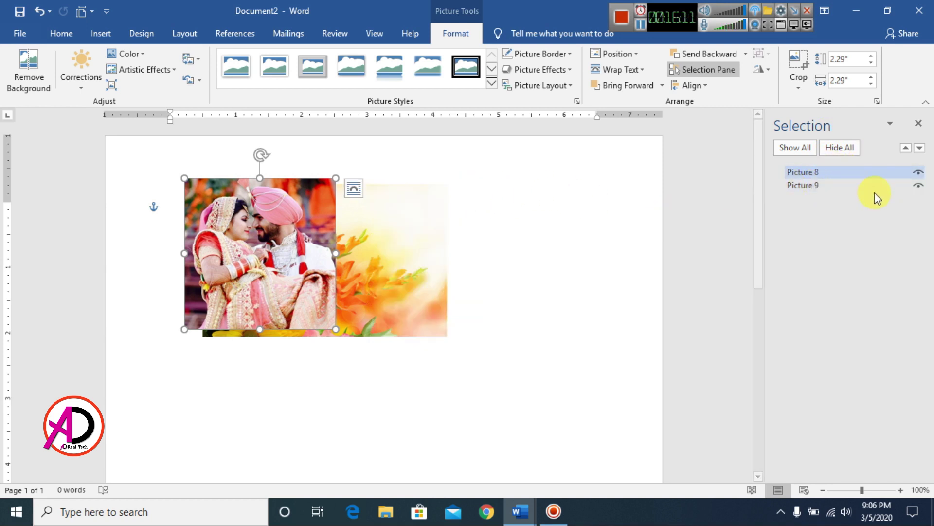
pyautogui.keyDown('ctrl'); pyautogui.click(815, 188); pyautogui.keyUp('ctrl')
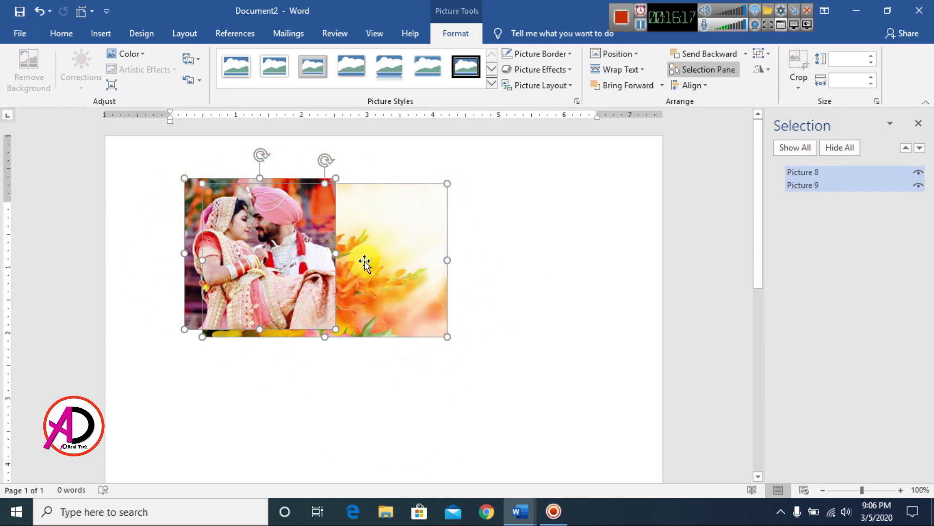
pyautogui.rightClick(364, 260)
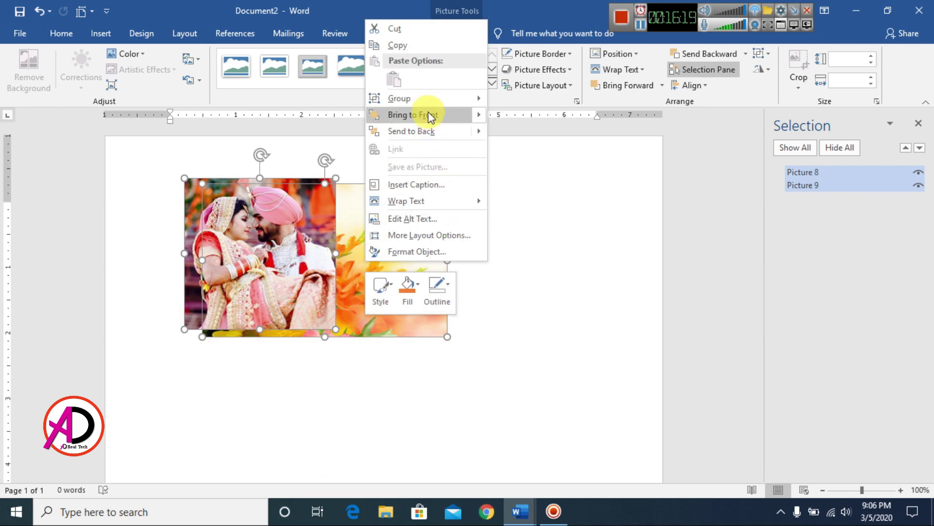
pyautogui.moveTo(424, 100)
pyautogui.click(517, 103)
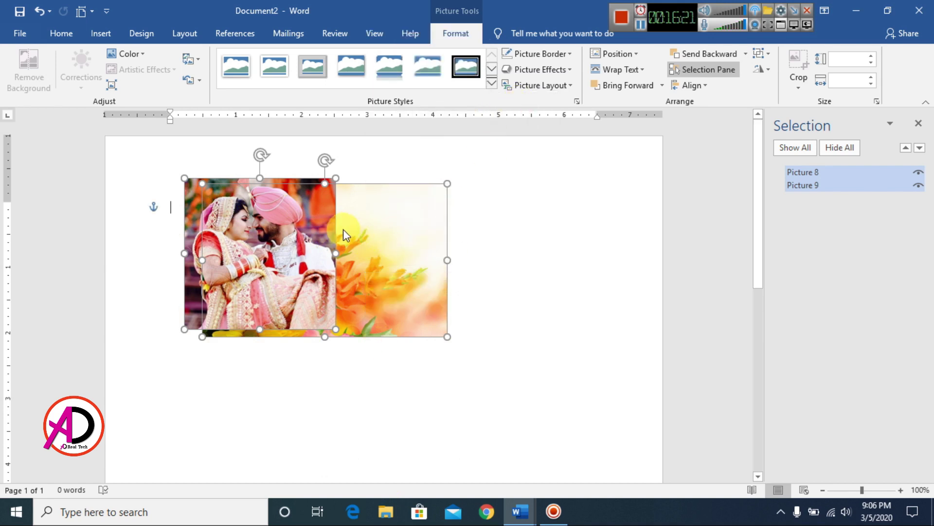
pyautogui.moveTo(310, 264); pyautogui.dragTo(487, 331)
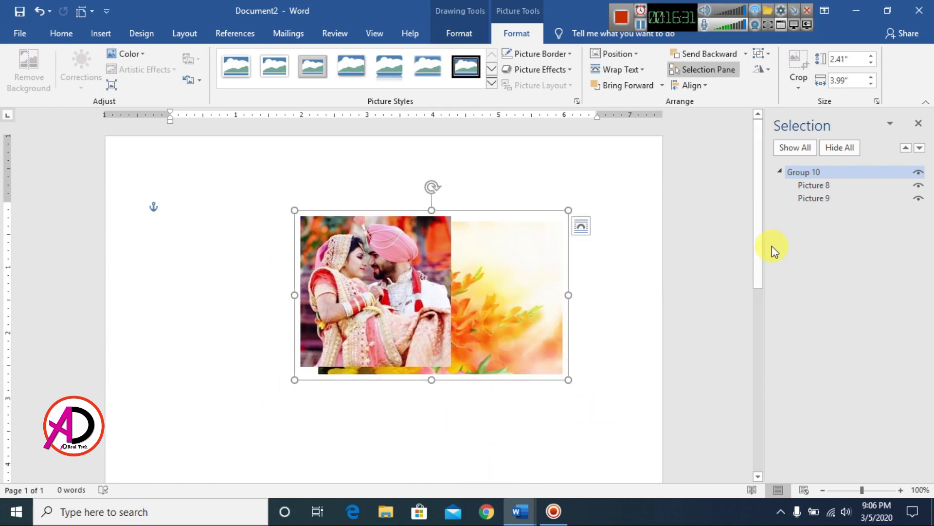
# Ungroup the pictures and rearrange them so the flower picture overlaps the wedding photo
pyautogui.rightClick(481, 291)
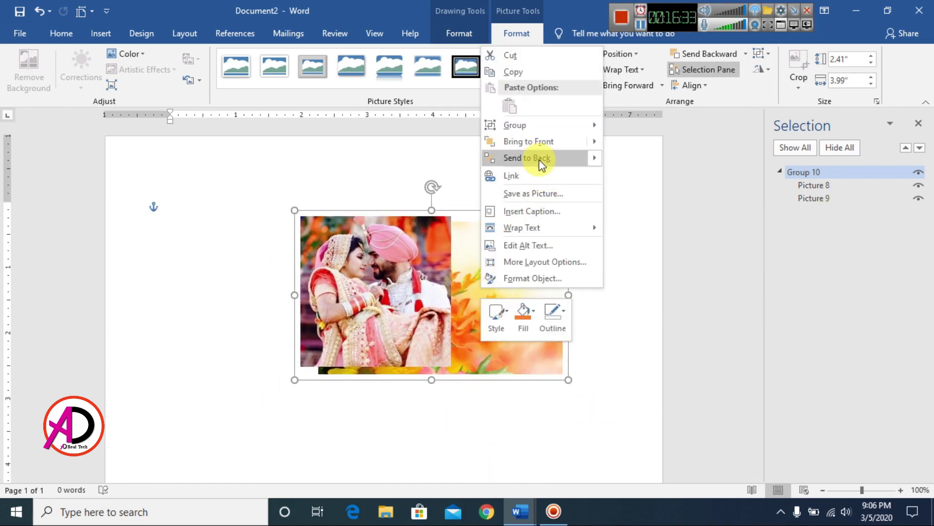
pyautogui.moveTo(537, 130)
pyautogui.click(641, 145)
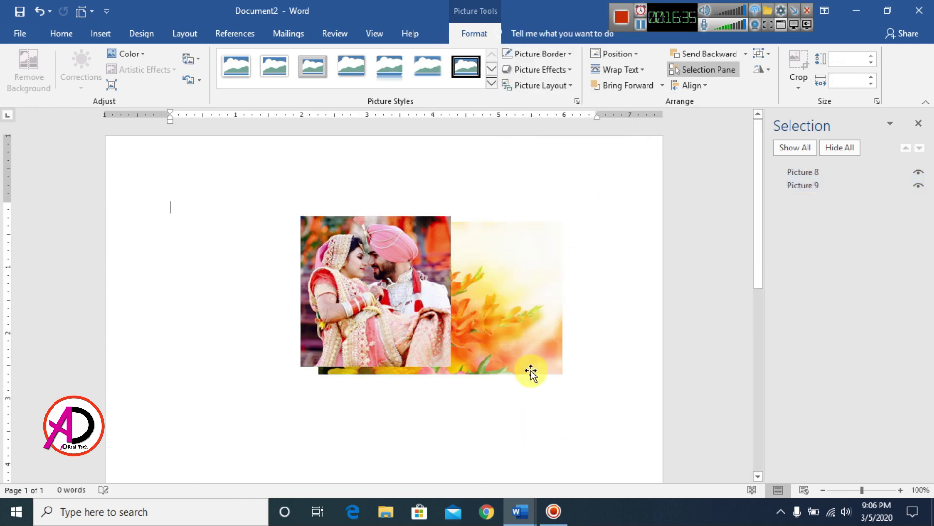
pyautogui.click(284, 250)
pyautogui.moveTo(307, 250); pyautogui.dragTo(182, 210)
pyautogui.moveTo(397, 319); pyautogui.dragTo(431, 254)
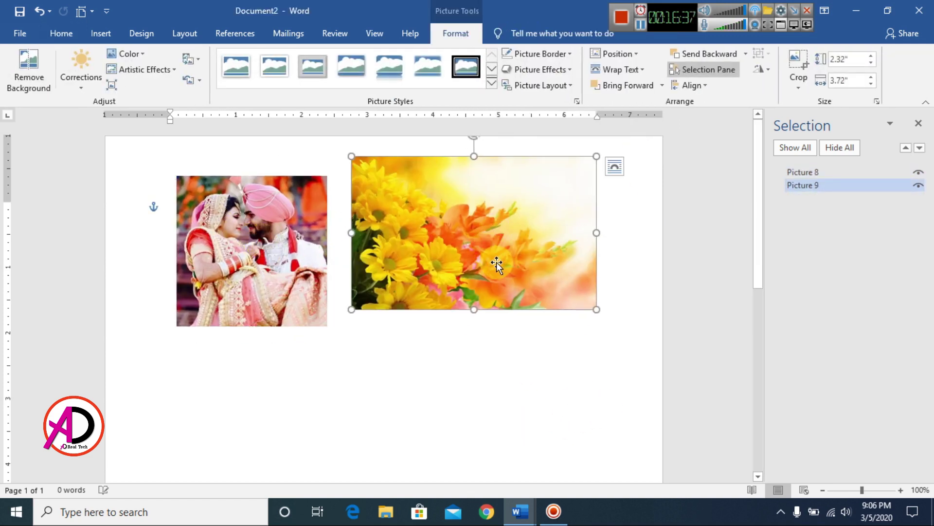
pyautogui.moveTo(507, 264); pyautogui.dragTo(443, 294)
# Close the Selection Pane, nudge the flower picture lower, and check the Rotate options without flipping
pyautogui.click(919, 125)
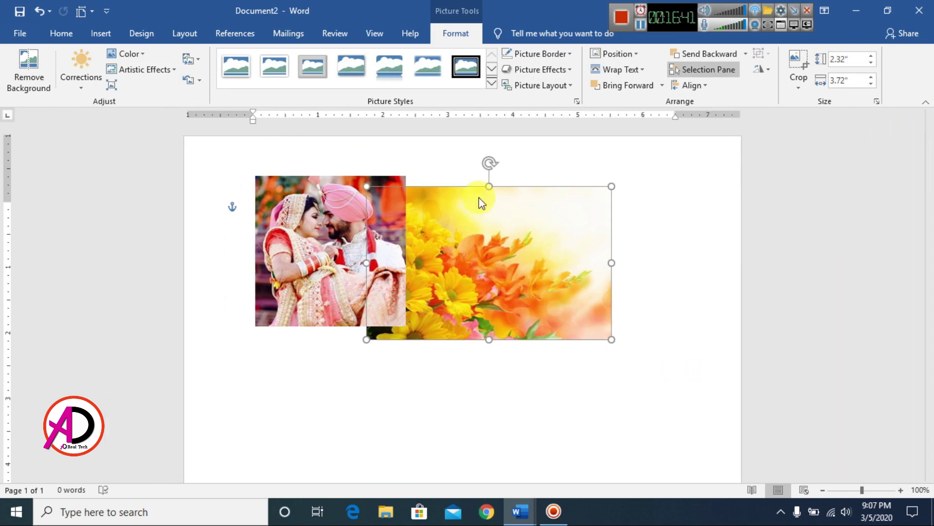
pyautogui.moveTo(534, 253); pyautogui.dragTo(510, 280)
pyautogui.click(624, 185)
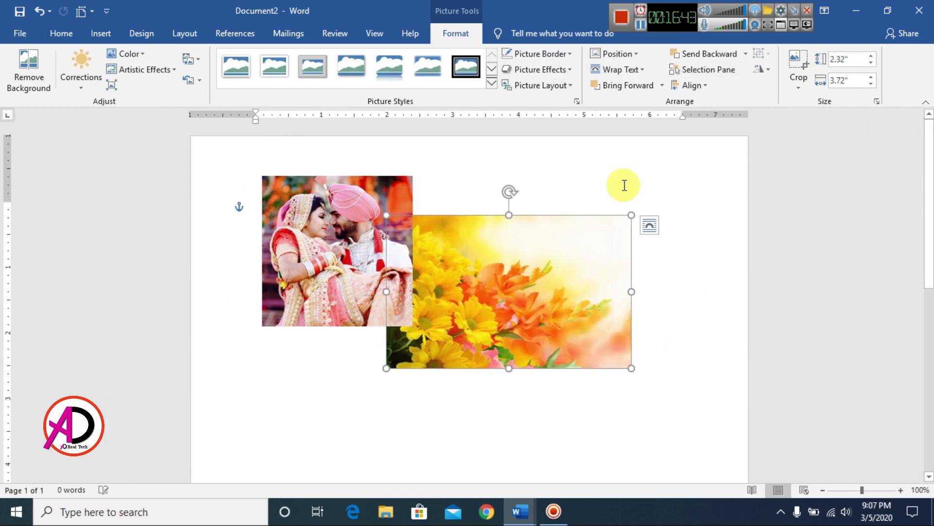
pyautogui.click(768, 70)
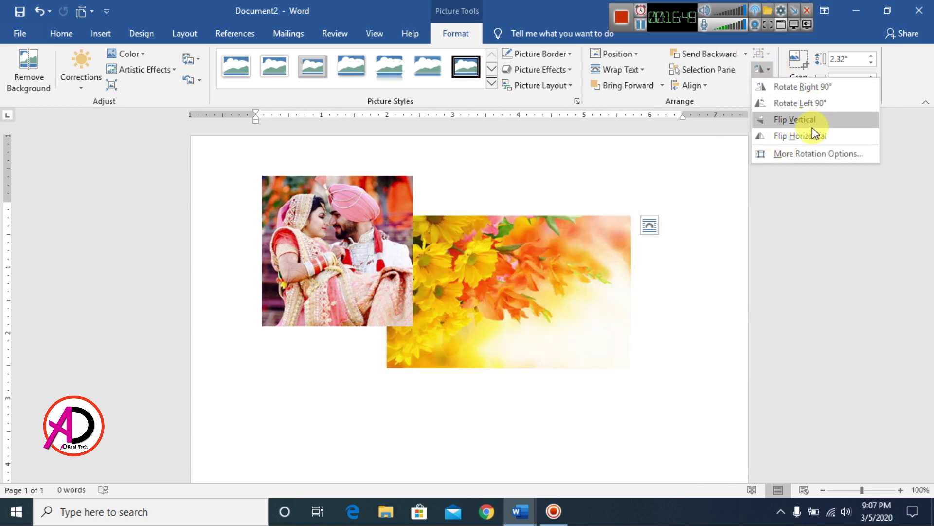
pyautogui.click(409, 248)
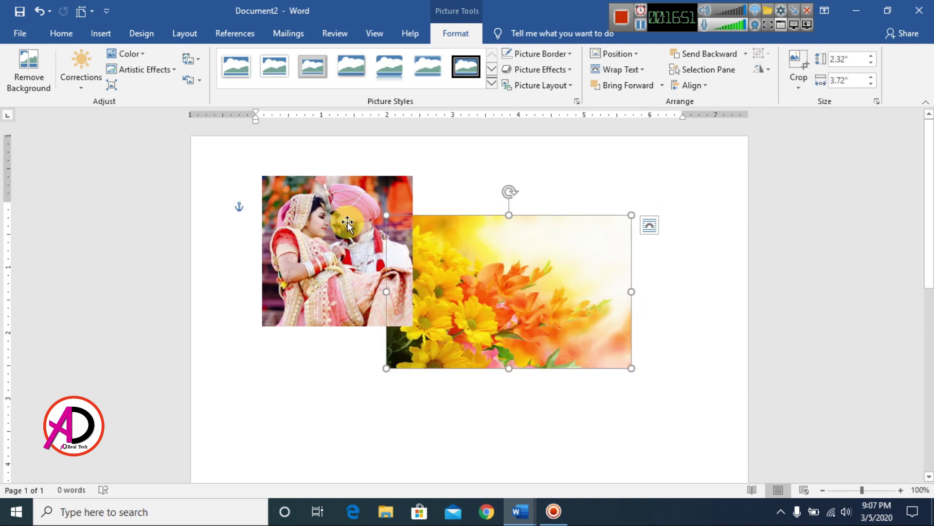
# Align the flower picture to the page centre, then the left margin, then the right margin
pyautogui.click(695, 87)
pyautogui.click(721, 119)
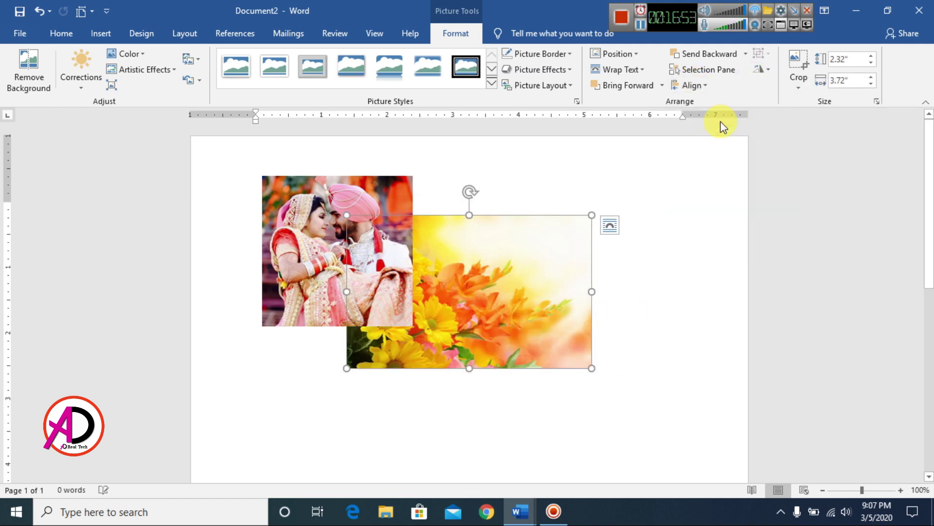
pyautogui.click(695, 88)
pyautogui.click(695, 103)
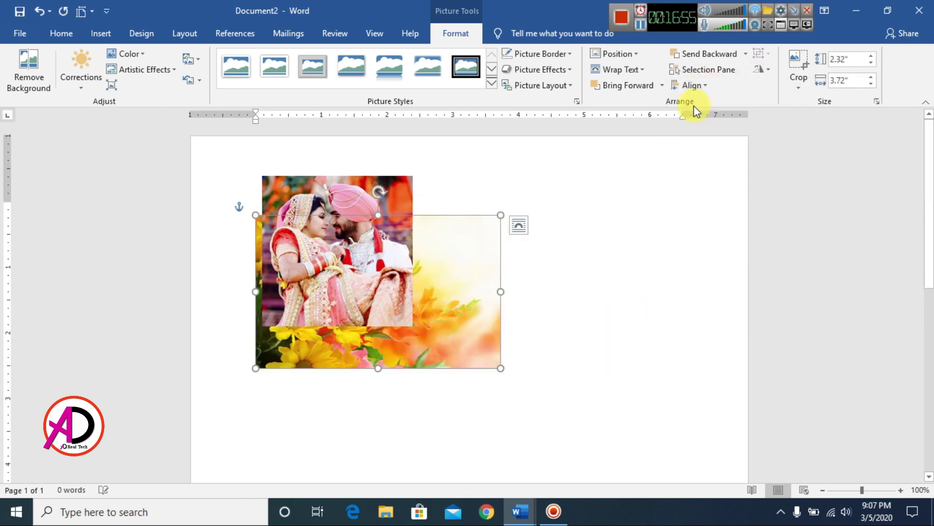
pyautogui.click(696, 85)
pyautogui.click(728, 132)
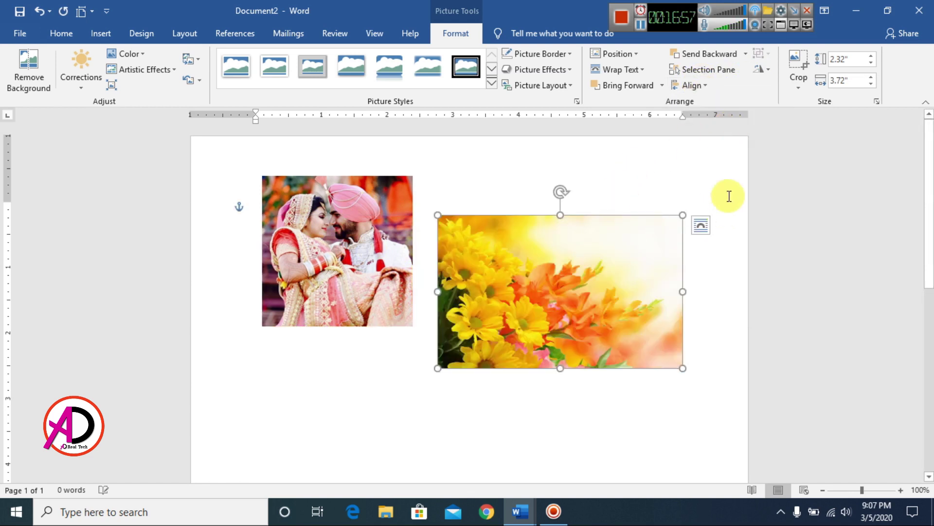
# Raise the flower picture's height three steps, lower it two, and shift it up-right
pyautogui.click(871, 56)
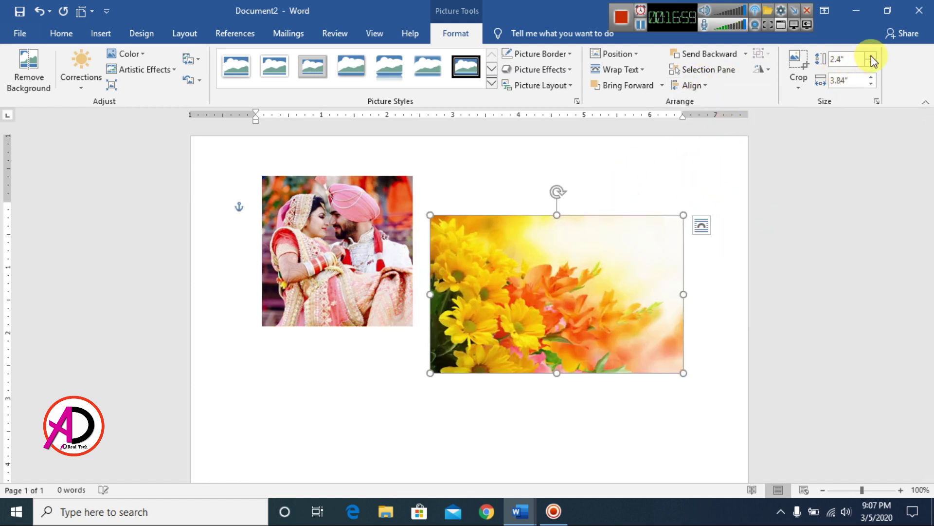
pyautogui.click(872, 56)
pyautogui.click(871, 56)
pyautogui.click(871, 63)
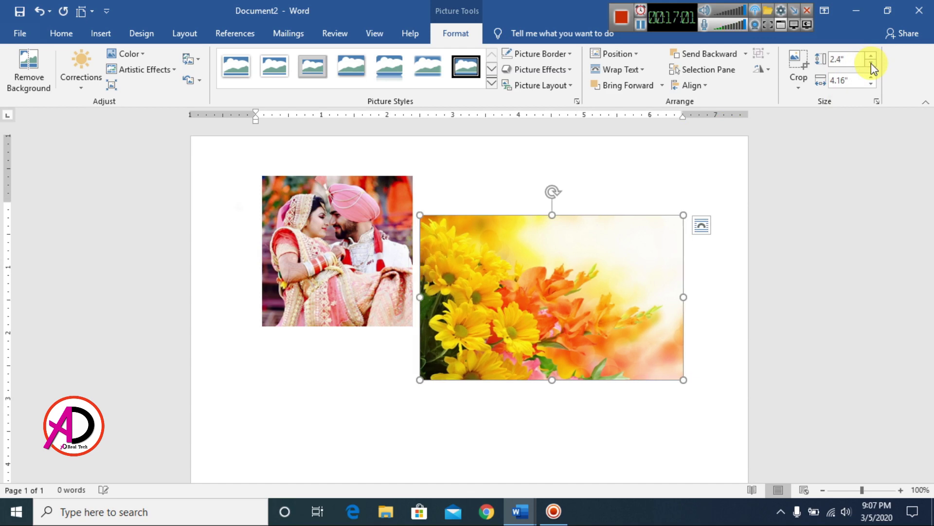
pyautogui.click(871, 64)
pyautogui.click(871, 64)
pyautogui.moveTo(571, 282); pyautogui.dragTo(599, 271)
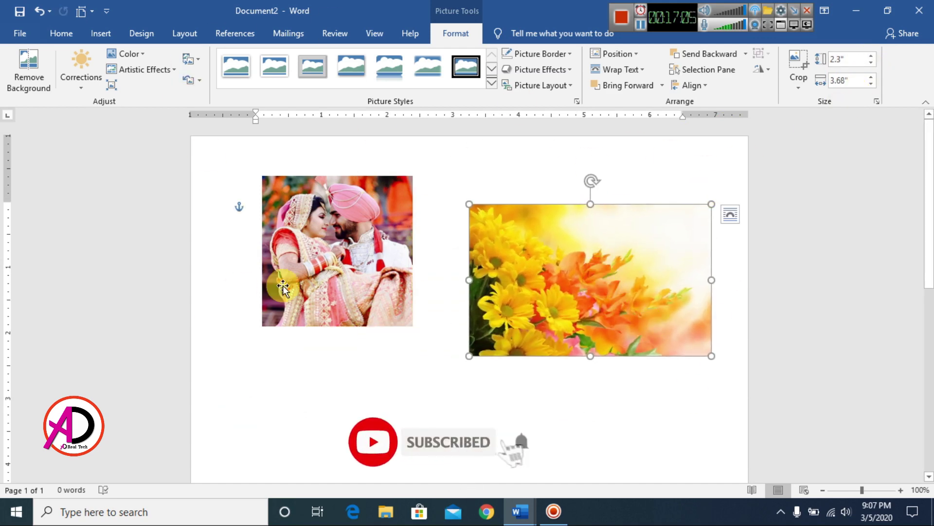
pyautogui.scroll(1, 369, 316)
# Delete the flower picture and select the wedding photo for removal
pyautogui.press('Delete')
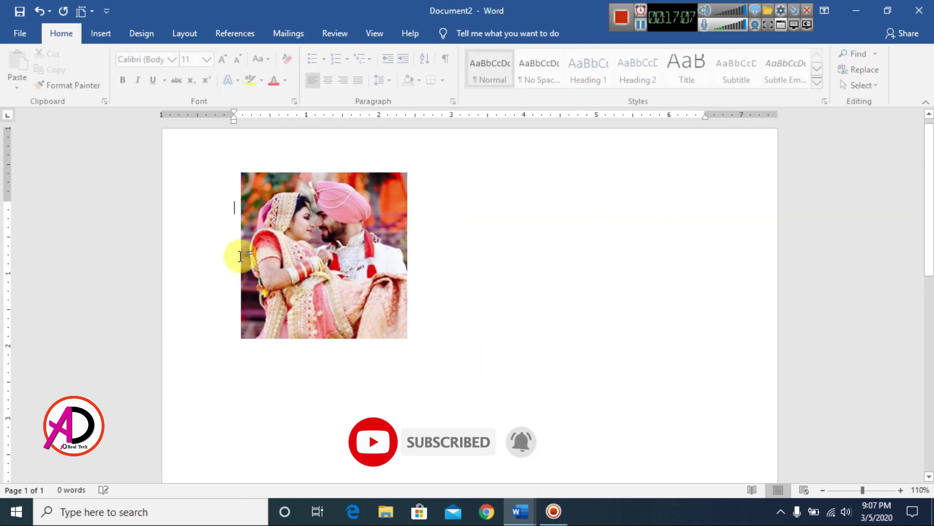
pyautogui.click(302, 256)
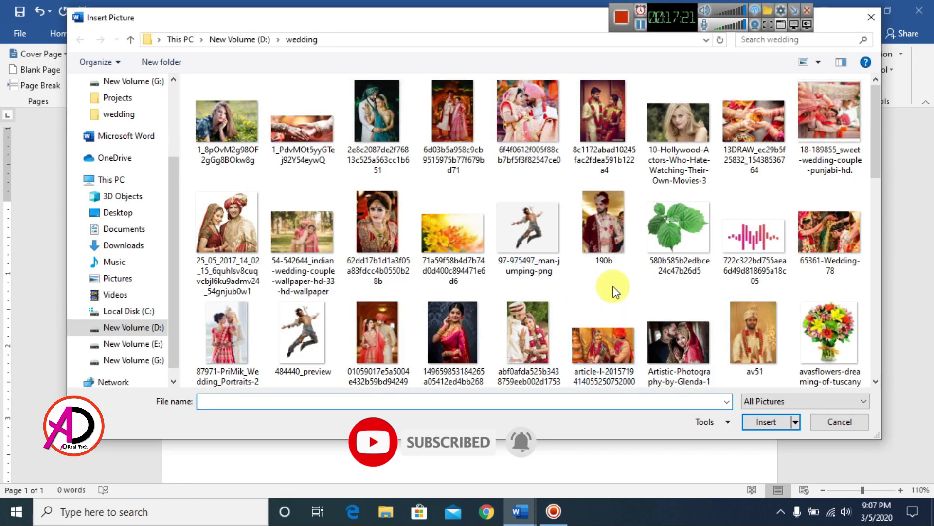
pyautogui.scroll(-3, 623, 292)
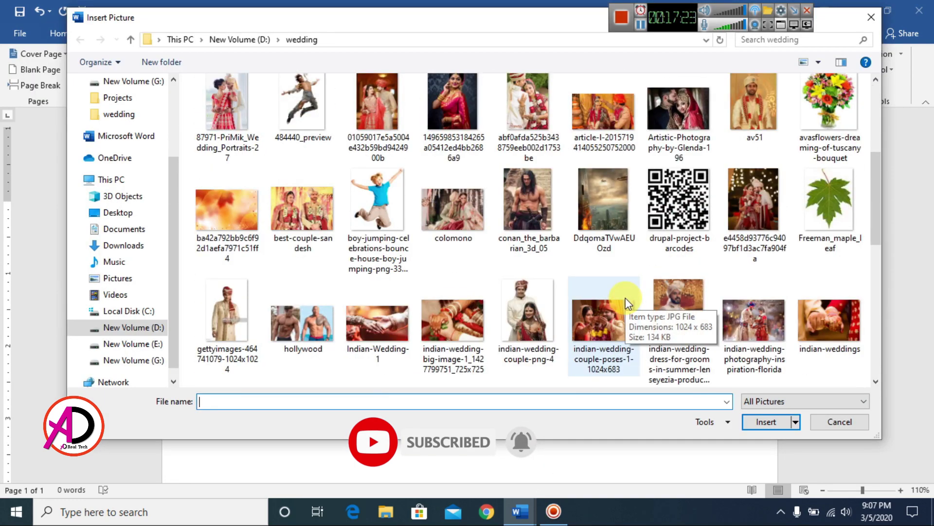
# Pick the colomono picture in the Insert Picture dialog, then cancel without inserting it
pyautogui.click(450, 221)
pyautogui.click(841, 423)
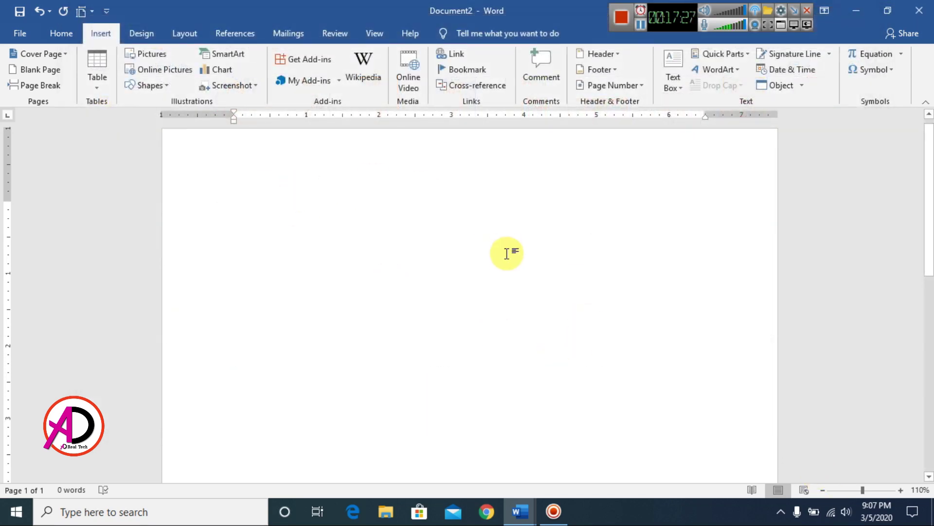
pyautogui.click(62, 33)
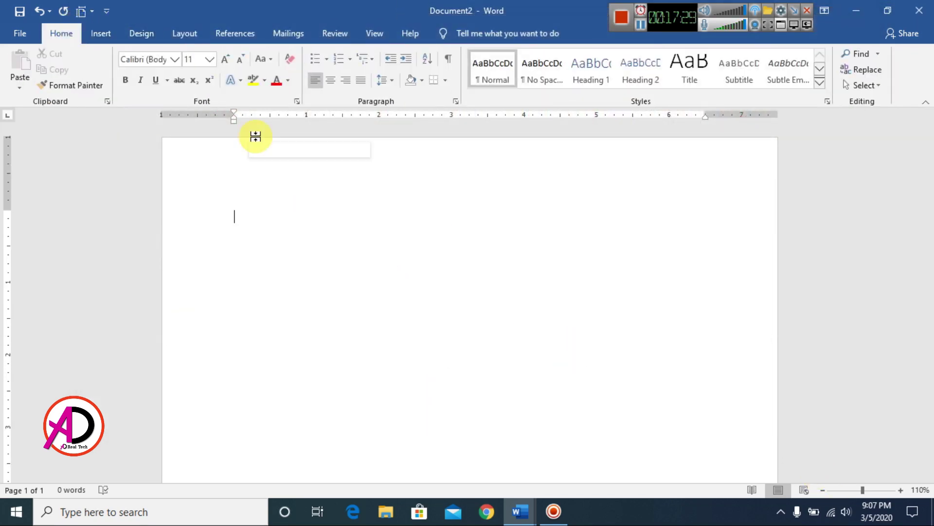